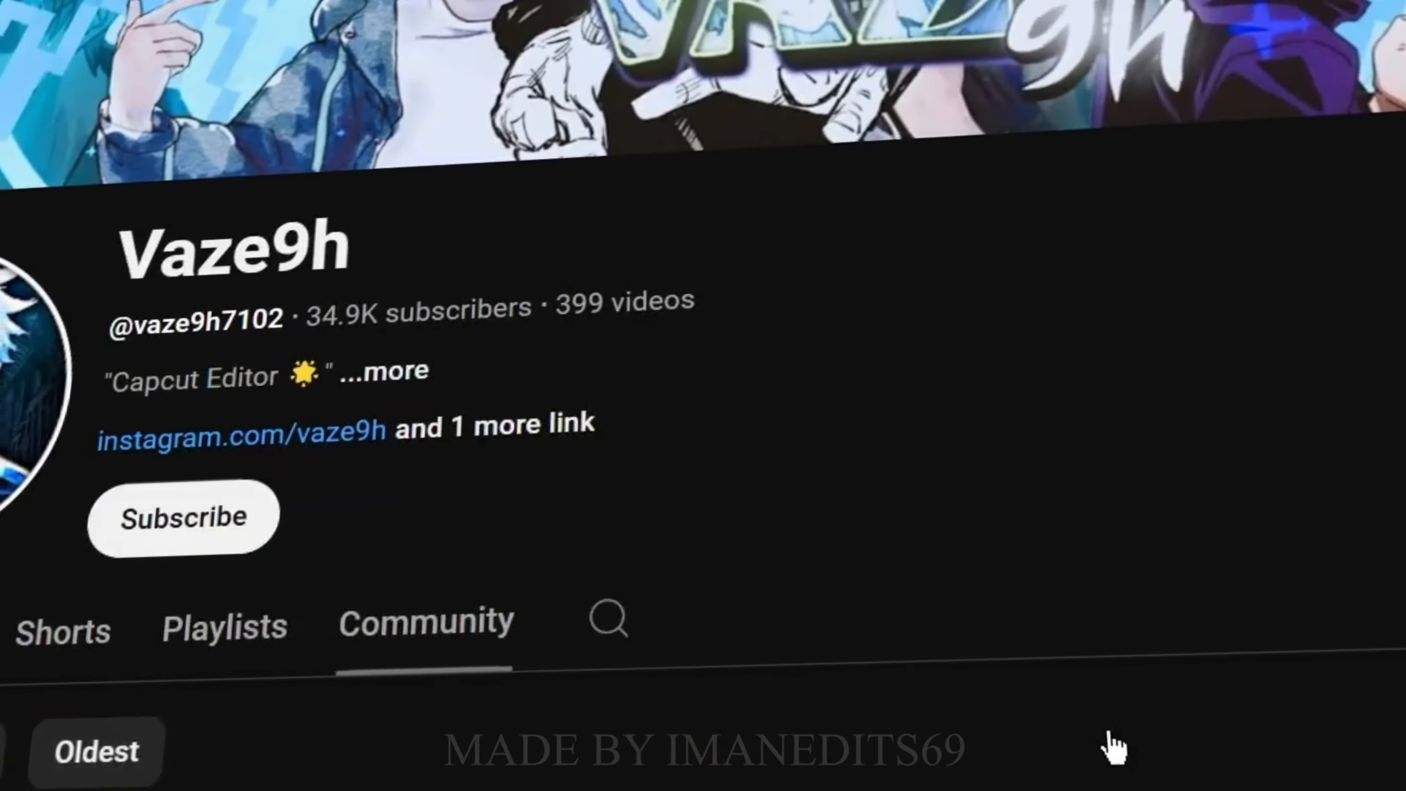
pyautogui.scroll(-5, 1112, 742)
pyautogui.scroll(-10, 1101, 609)
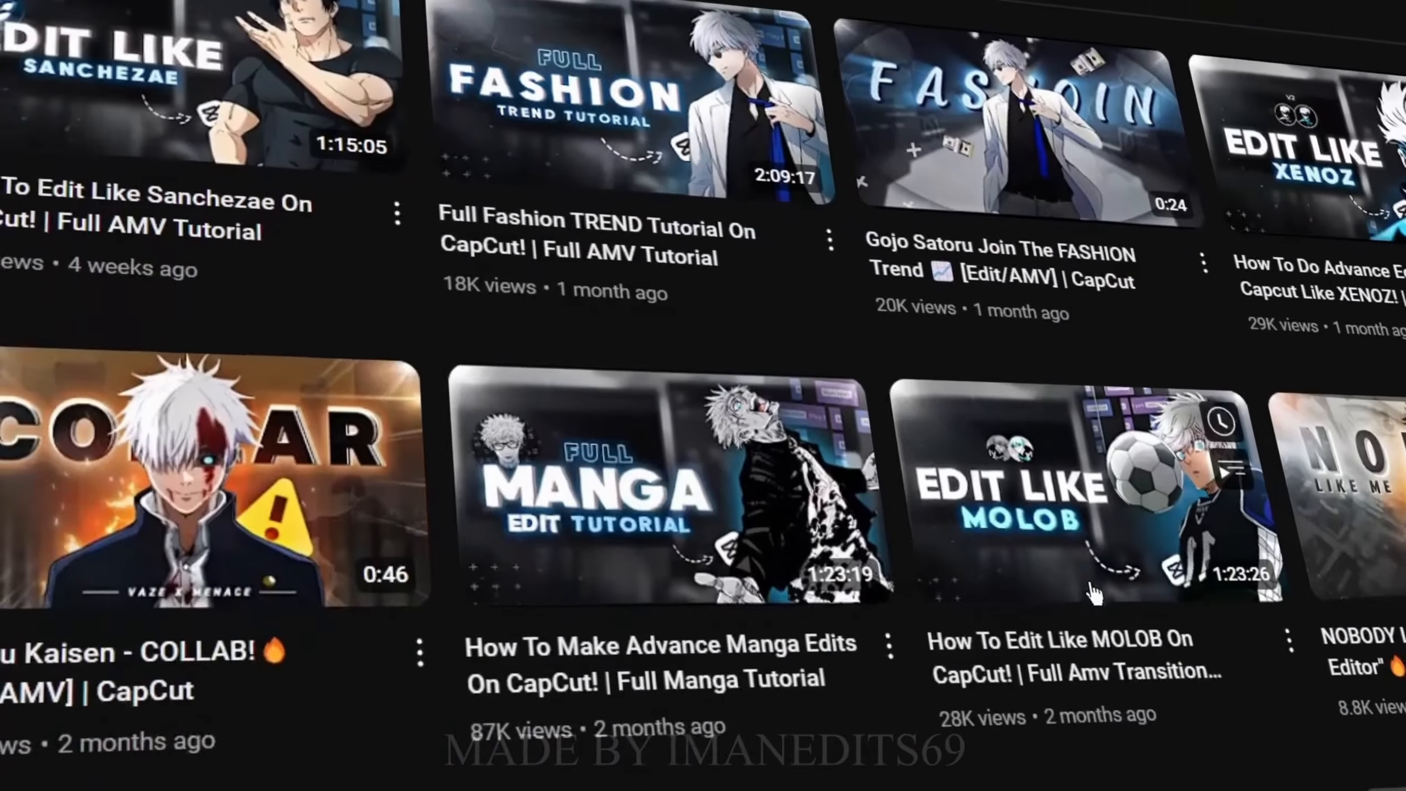
pyautogui.scroll(-5, 1080, 573)
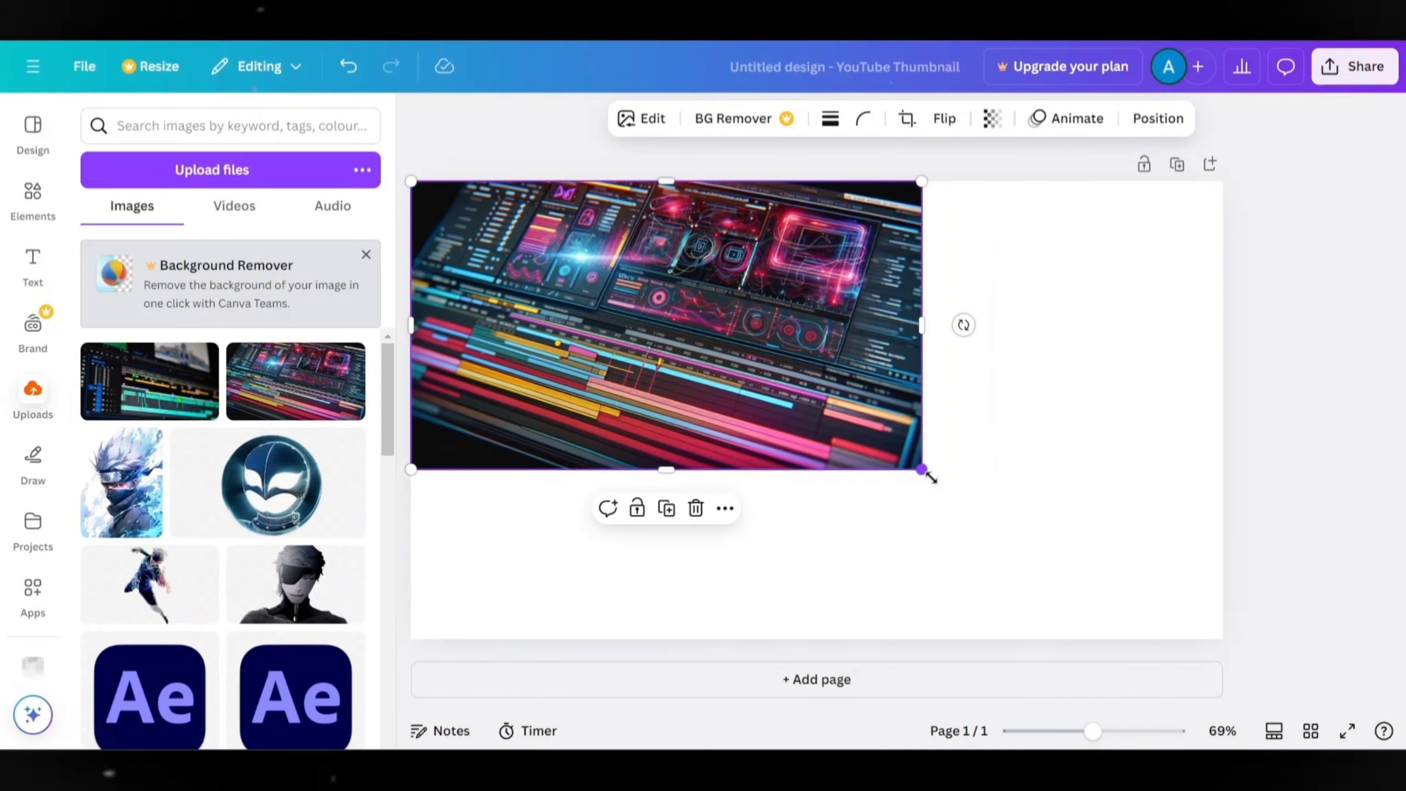
pyautogui.moveTo(931, 477); pyautogui.dragTo(1213, 648)
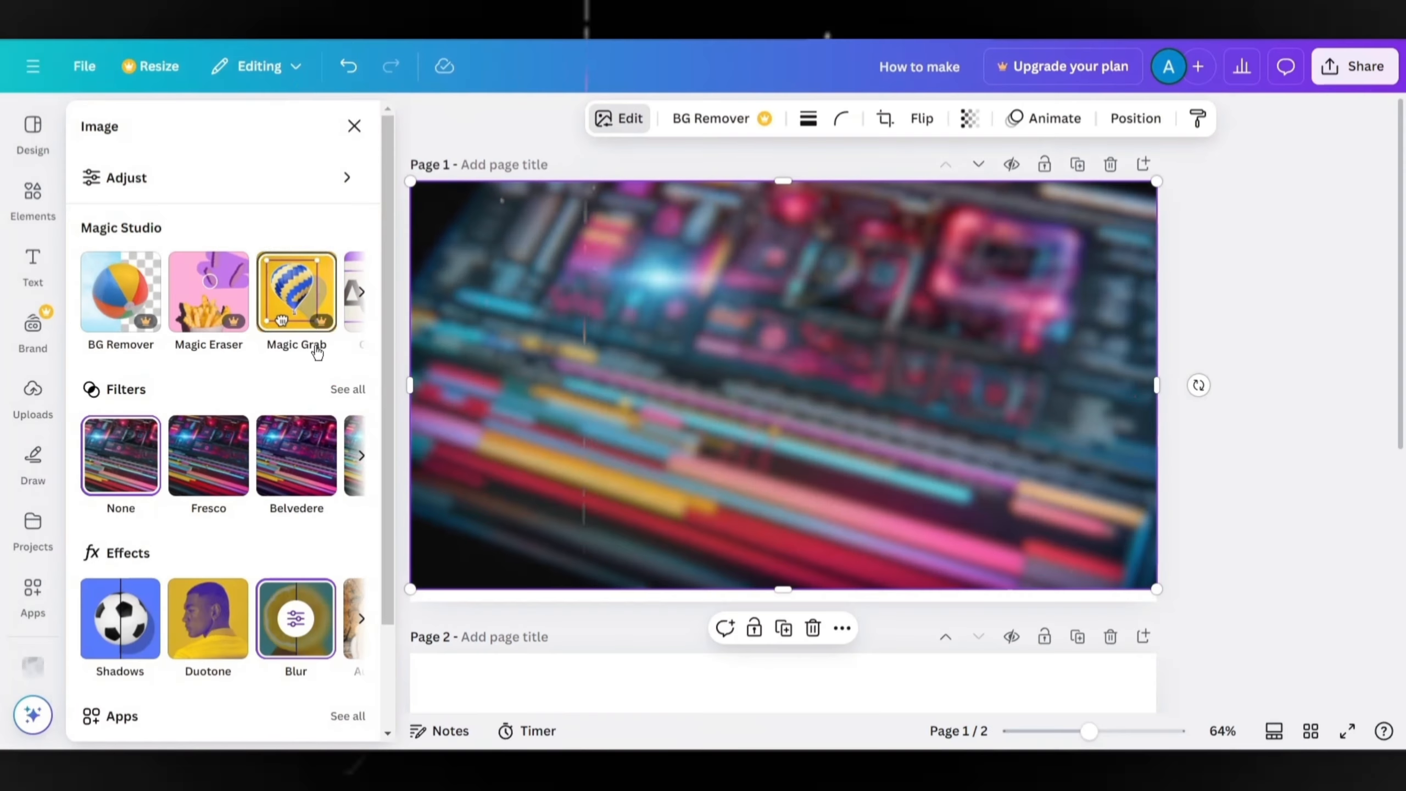
# Browse all filters for the blurred background image and apply a Colour Pop filter.
pyautogui.click(345, 390)
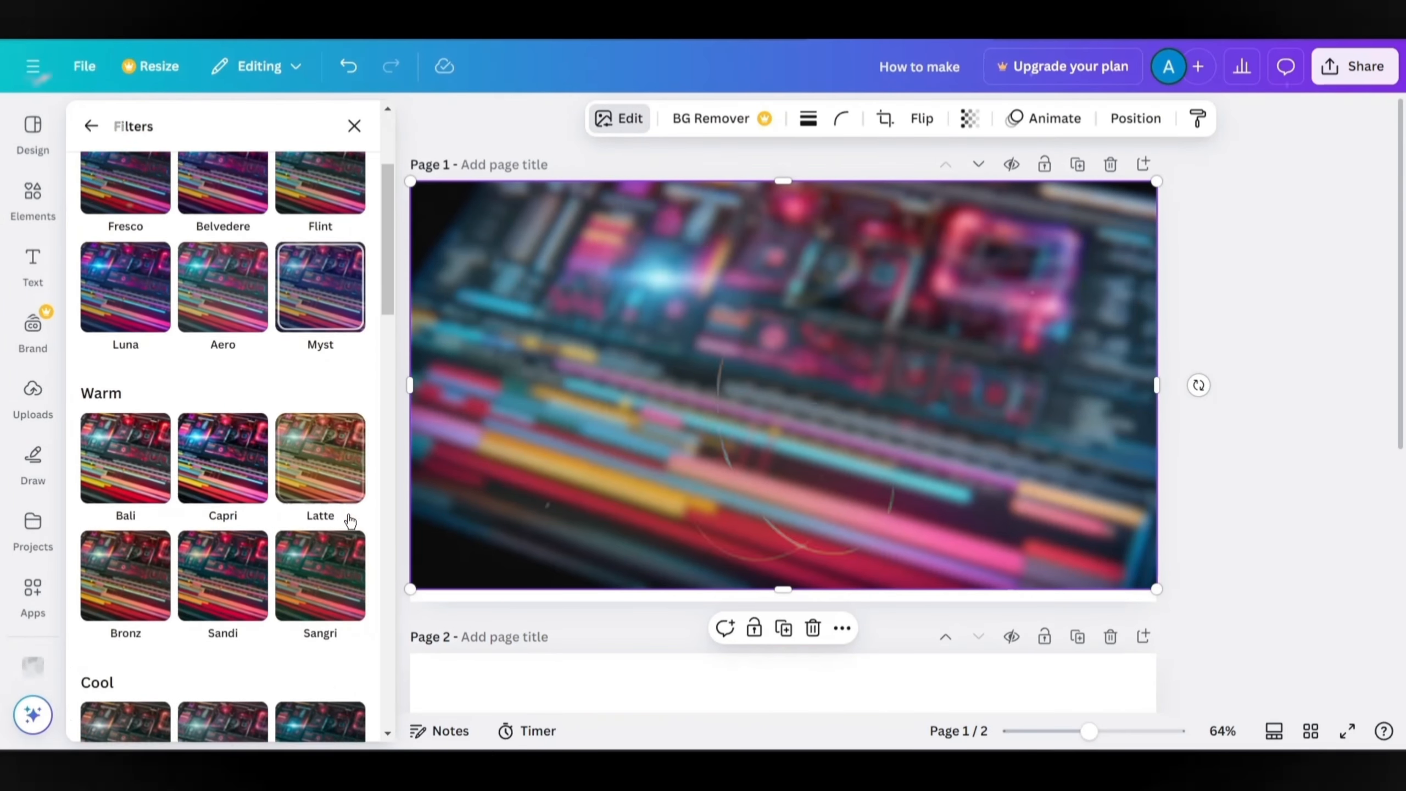
pyautogui.scroll(-8, 350, 521)
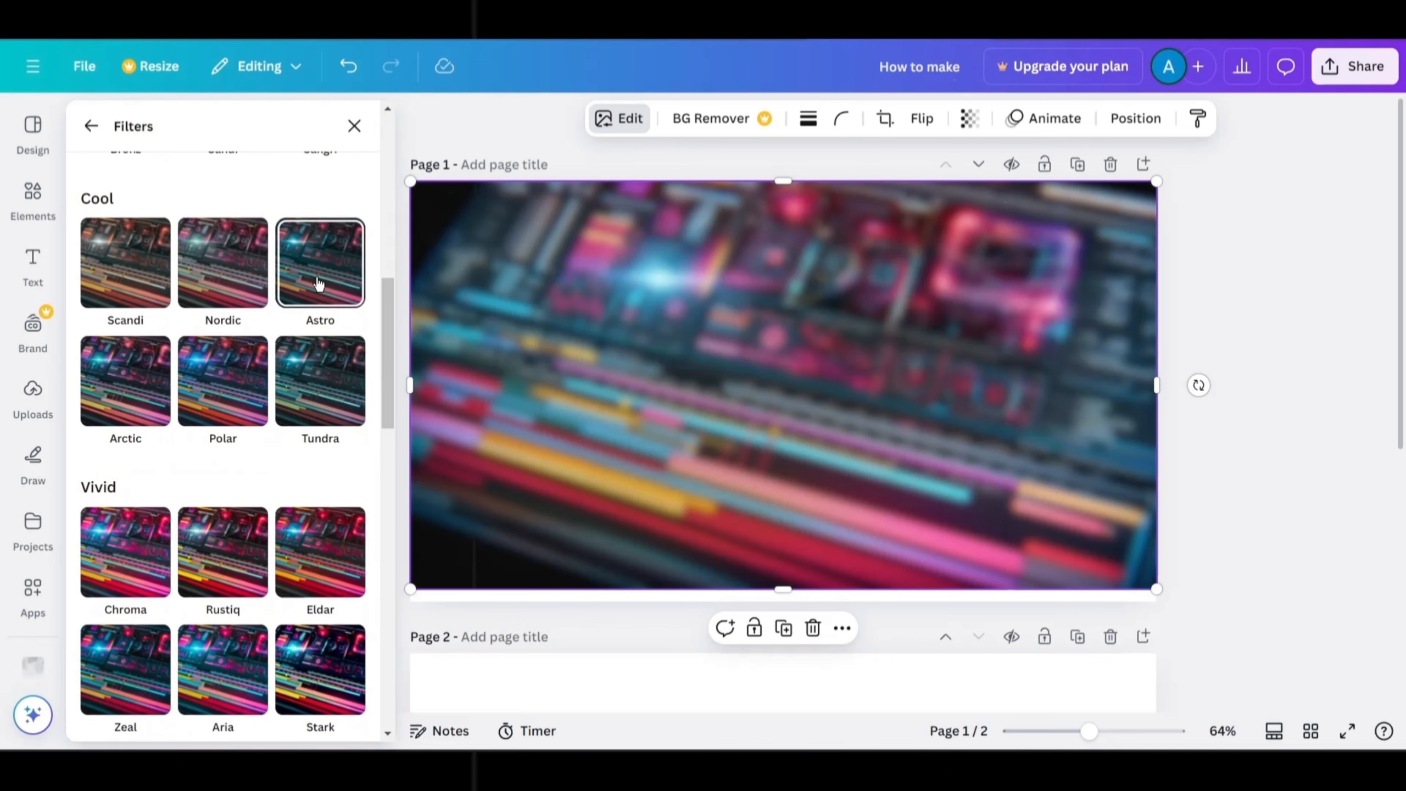
pyautogui.click(319, 283)
pyautogui.scroll(-12, 296, 431)
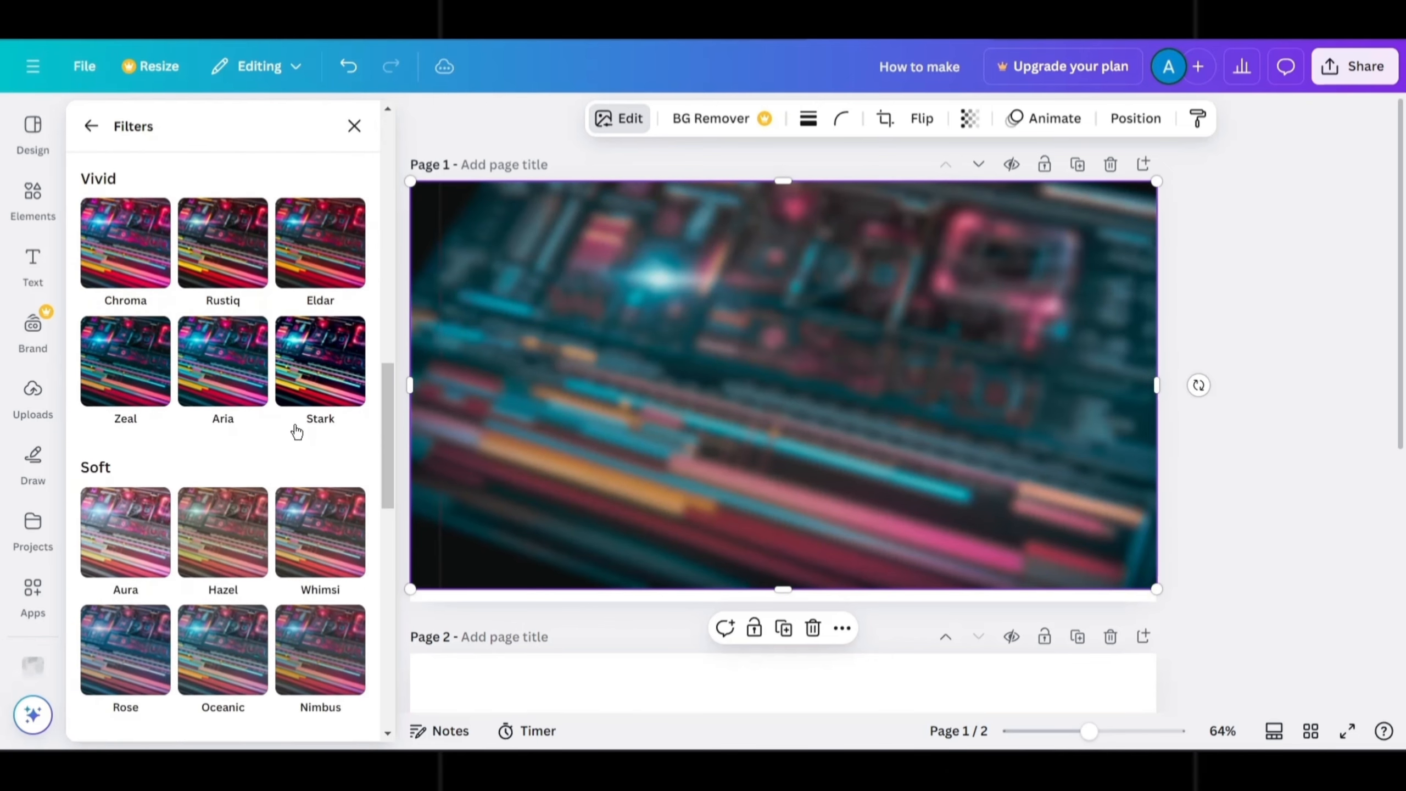
pyautogui.scroll(-4, 296, 431)
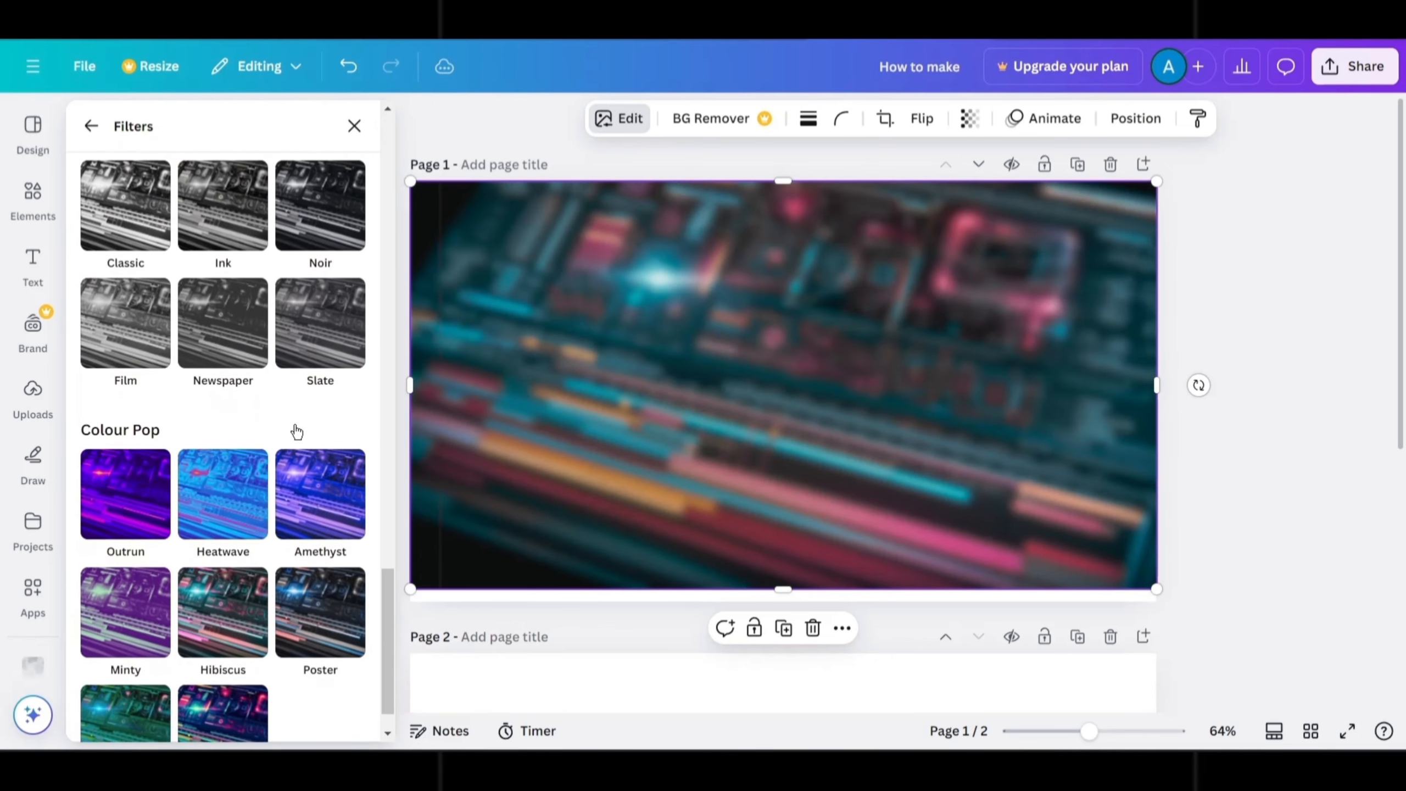
pyautogui.click(322, 558)
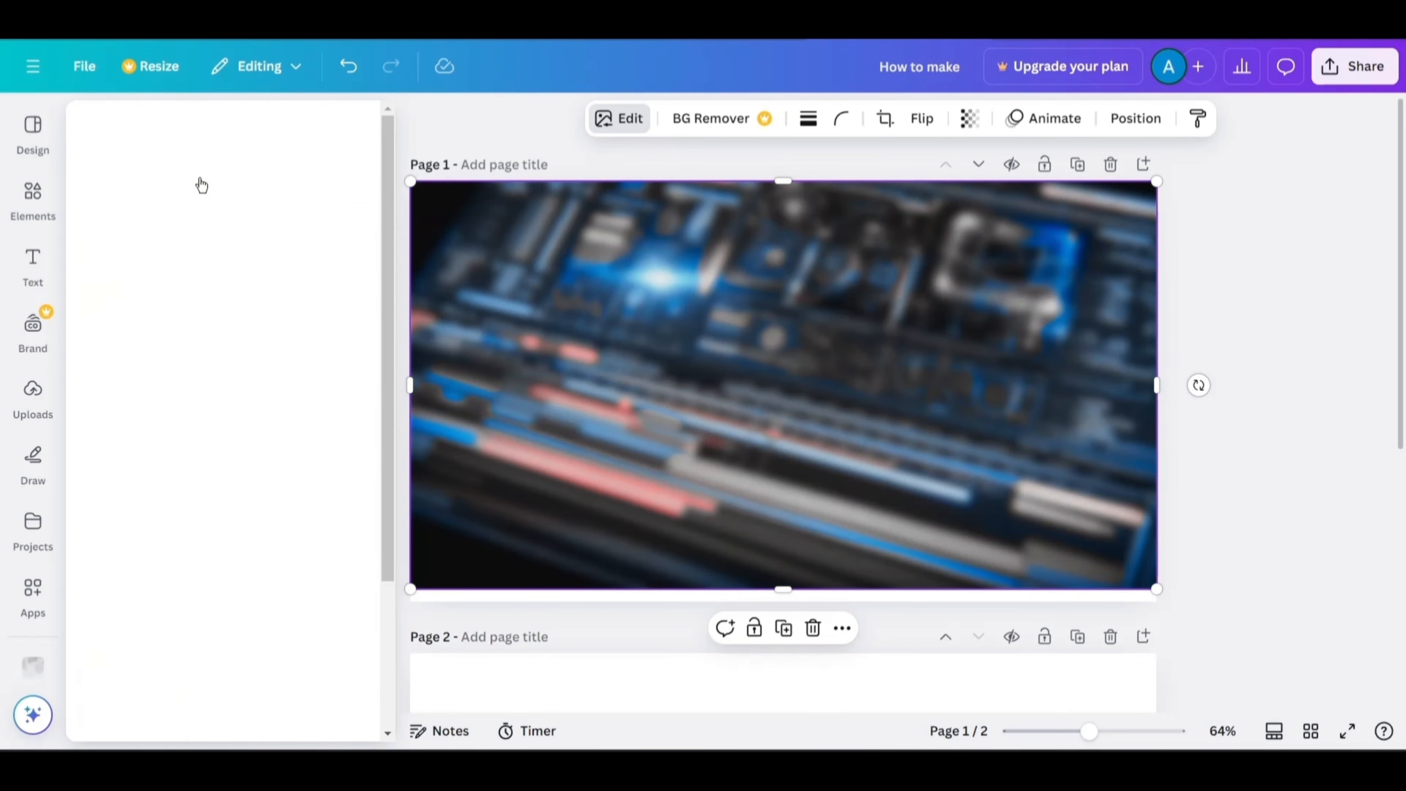
# Adjust the background image's white balance, setting the temperature to -30.
pyautogui.moveTo(169, 377); pyautogui.dragTo(164, 374)
pyautogui.scroll(-2, 229, 474)
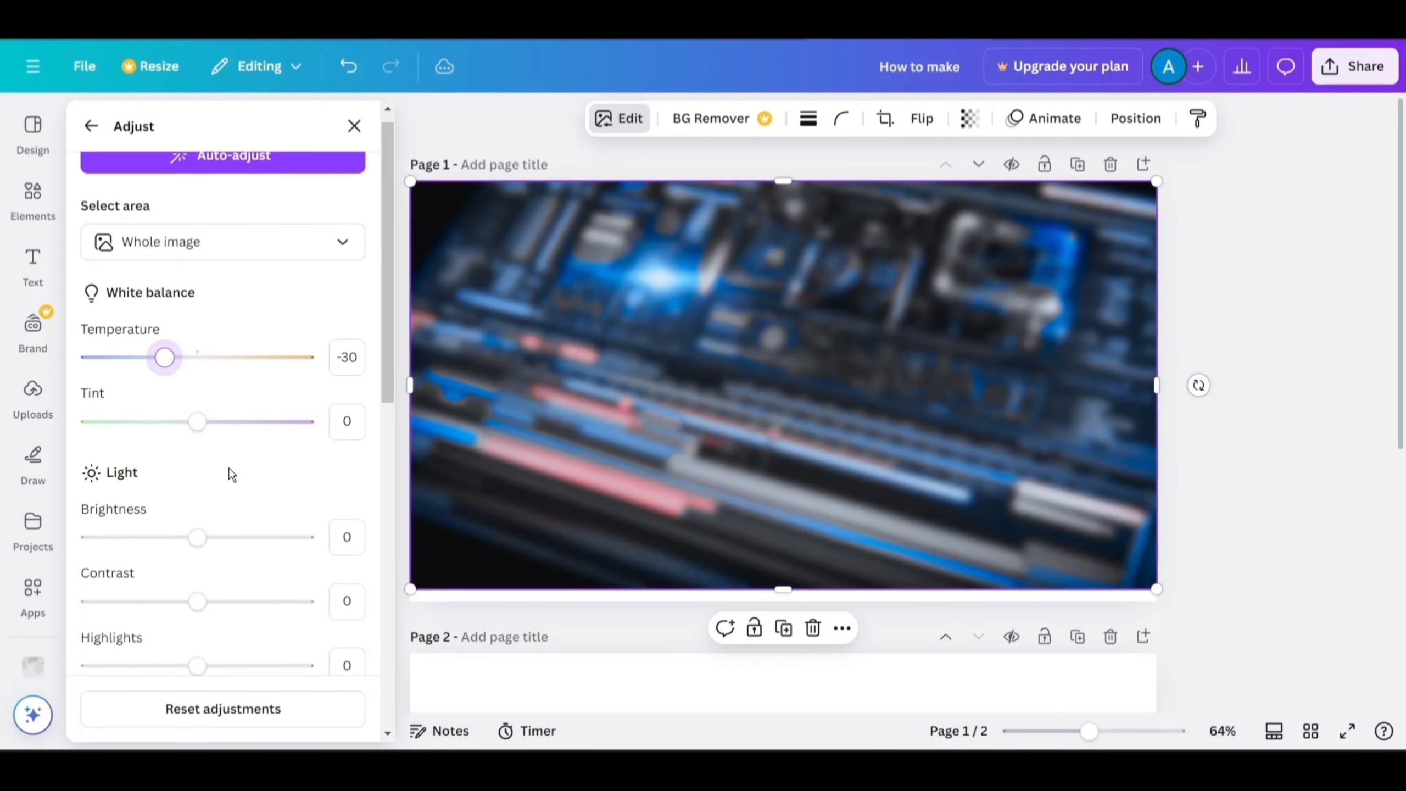
pyautogui.moveTo(196, 468); pyautogui.dragTo(175, 468)
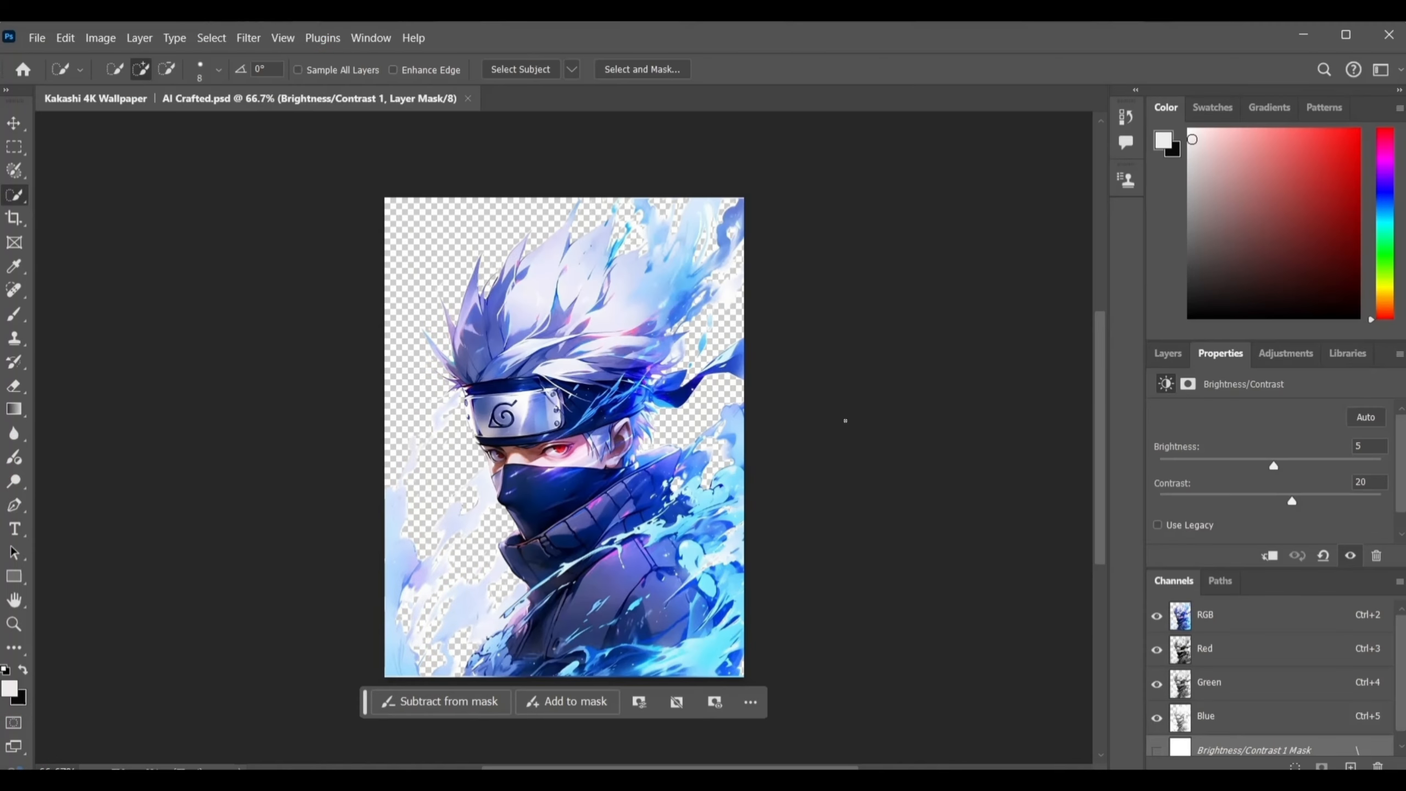
# Switch to Photoshop and export the Kakashi artwork as a PNG file named kakashi.
pyautogui.click(1167, 354)
pyautogui.click(37, 39)
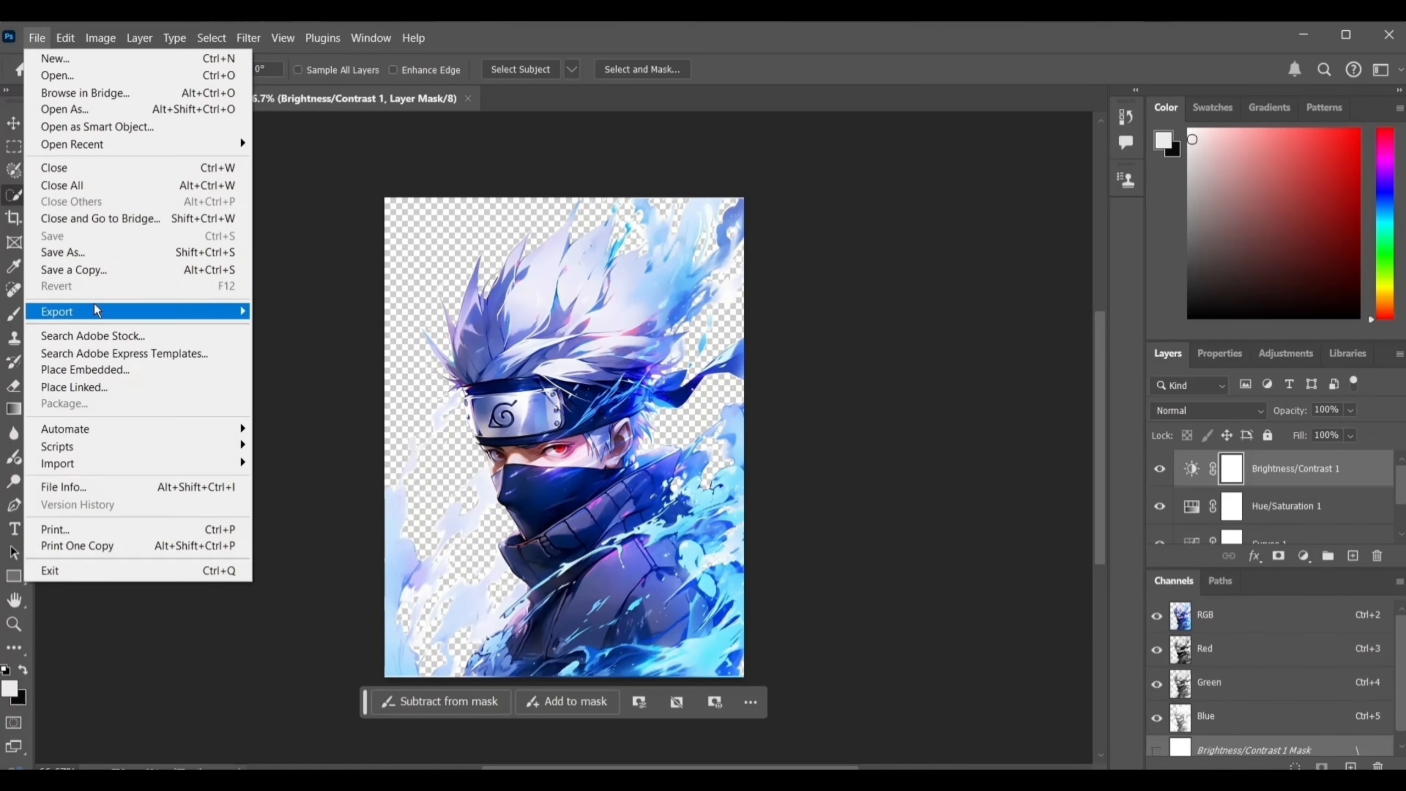
pyautogui.moveTo(166, 310)
pyautogui.click(345, 314)
pyautogui.write('kakashi')
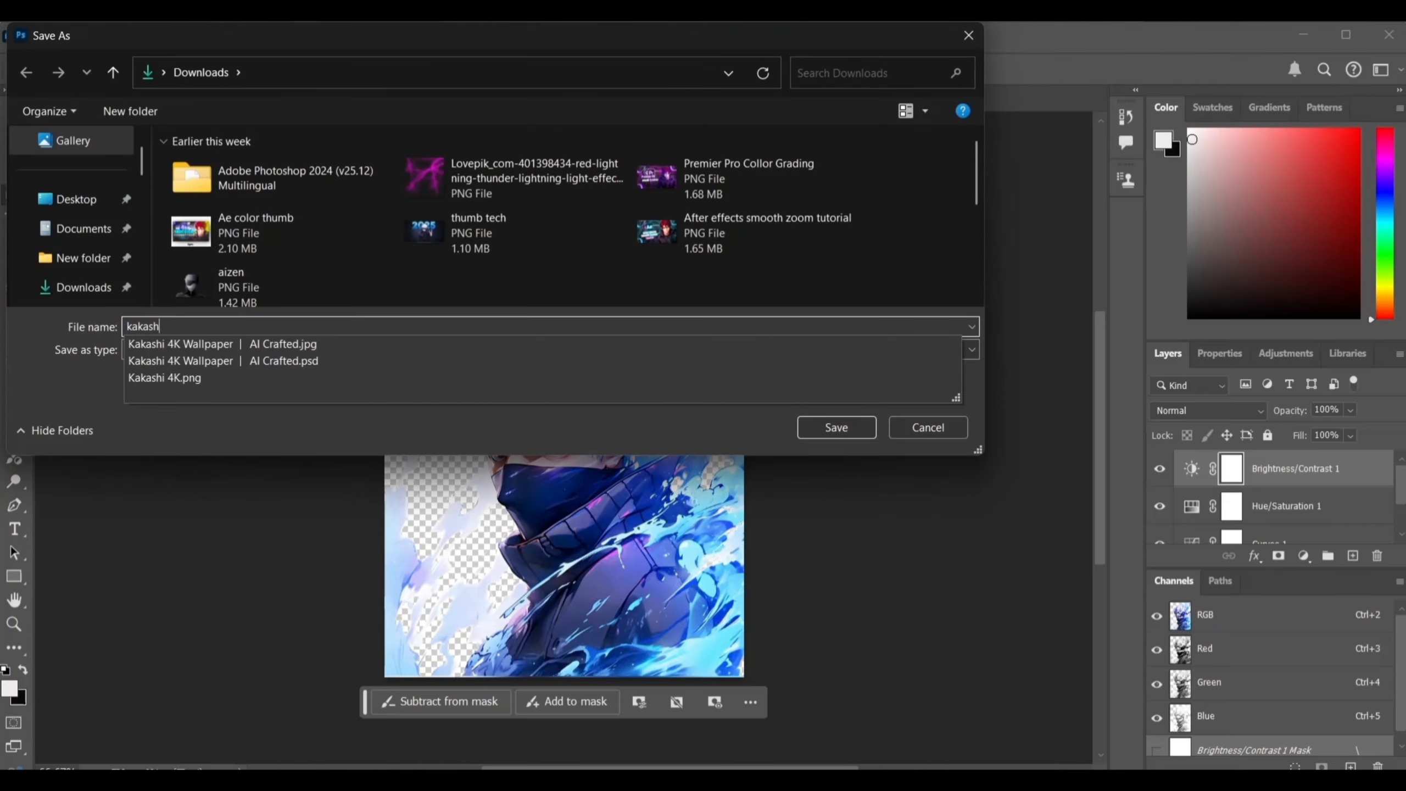
pyautogui.press('Return')
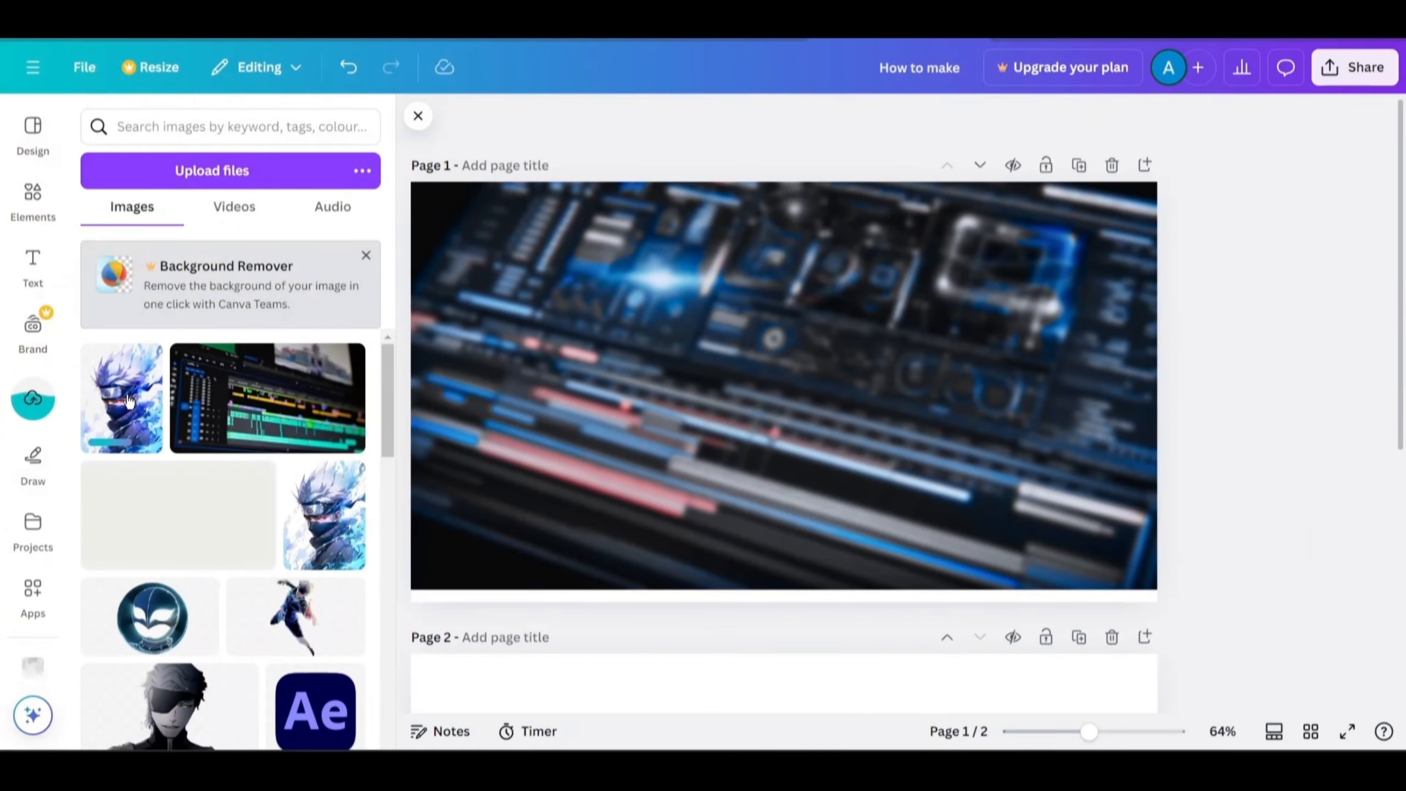
# Add the uploaded Kakashi image to the design and drag it onto the background.
pyautogui.click(121, 397)
pyautogui.moveTo(816, 517); pyautogui.dragTo(830, 502)
pyautogui.scroll(2, 821, 427)
pyautogui.scroll(1, 820, 427)
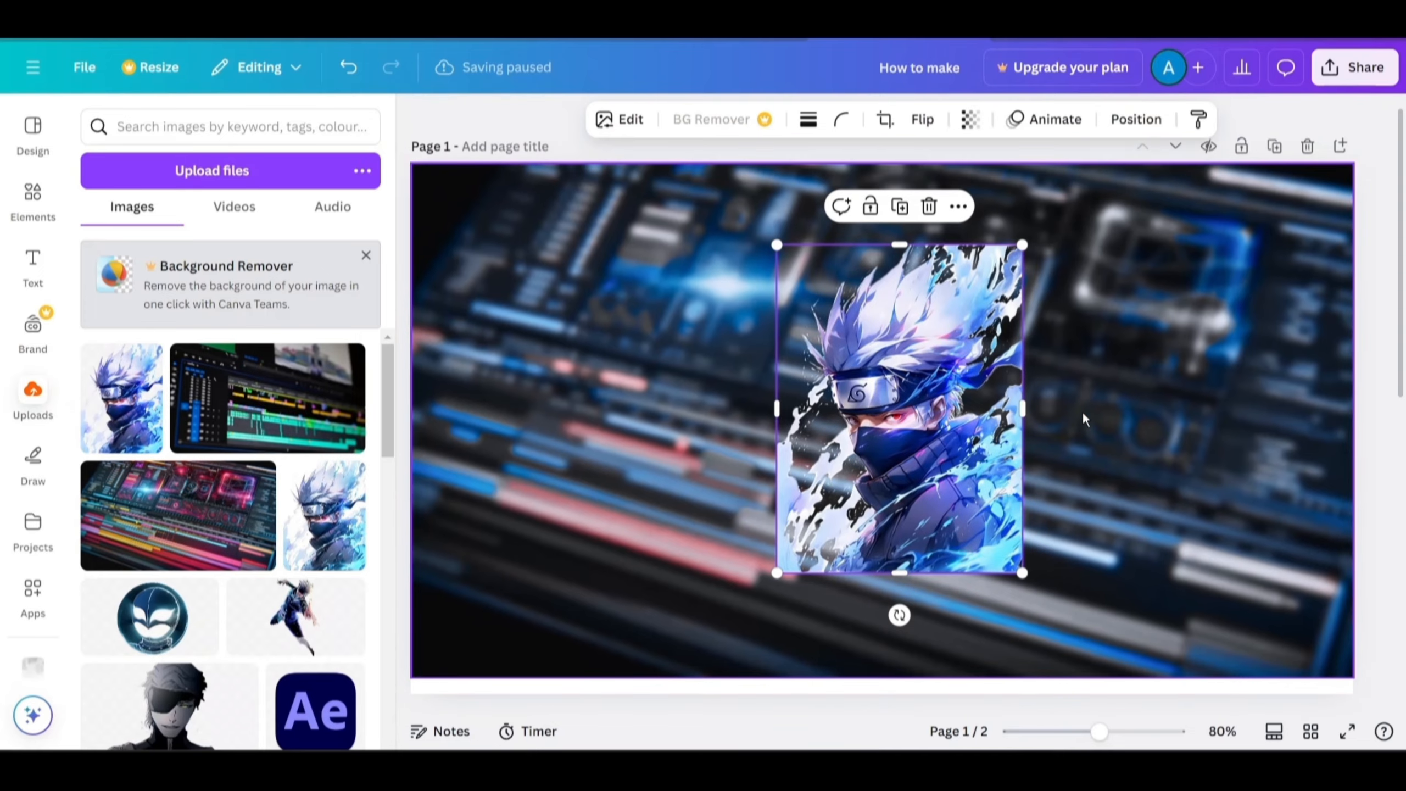
# Enlarge the Kakashi image to about 480 by 641 and move it to the right side of the page.
pyautogui.click(938, 455)
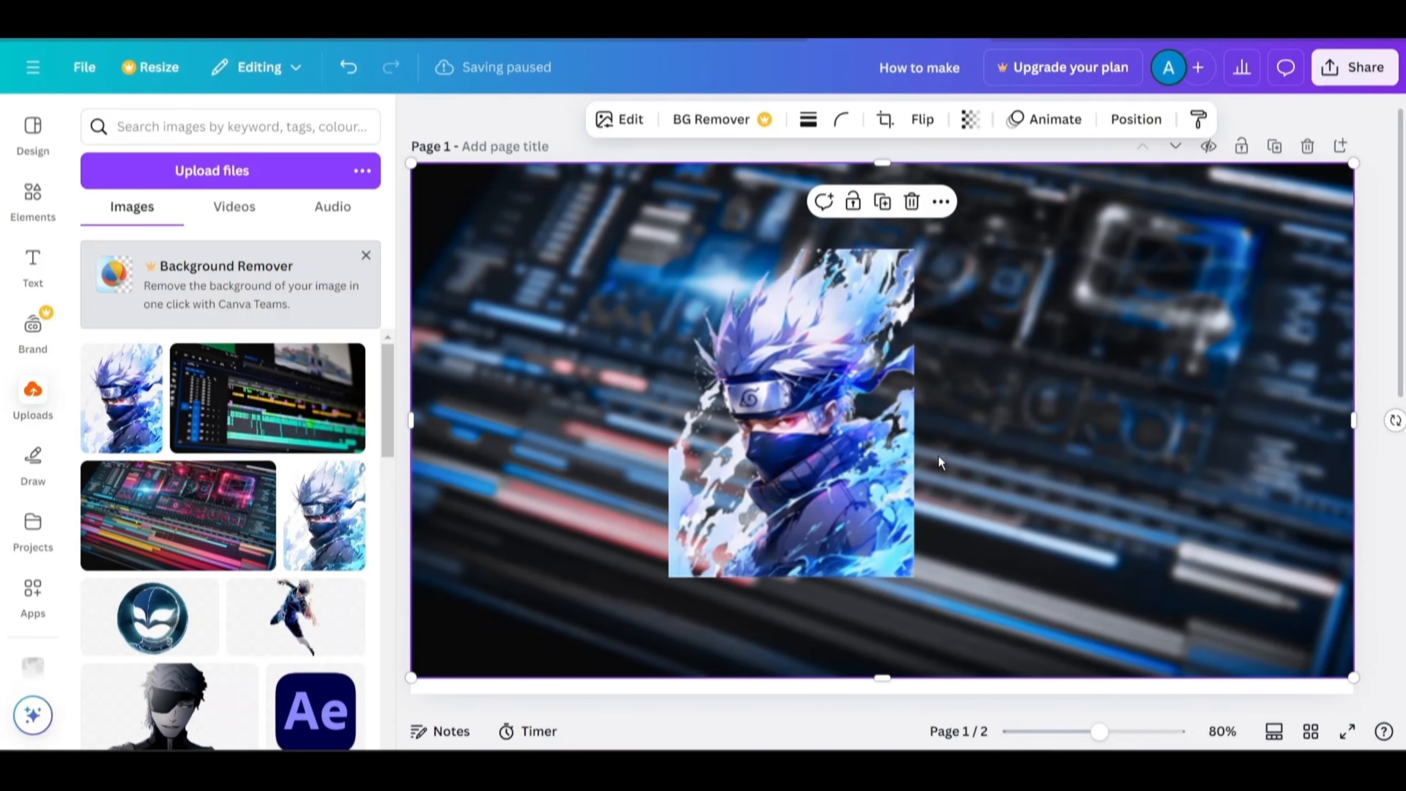
pyautogui.scroll(-1, 938, 454)
pyautogui.moveTo(784, 454); pyautogui.dragTo(967, 548)
pyautogui.moveTo(1069, 349); pyautogui.dragTo(1168, 222)
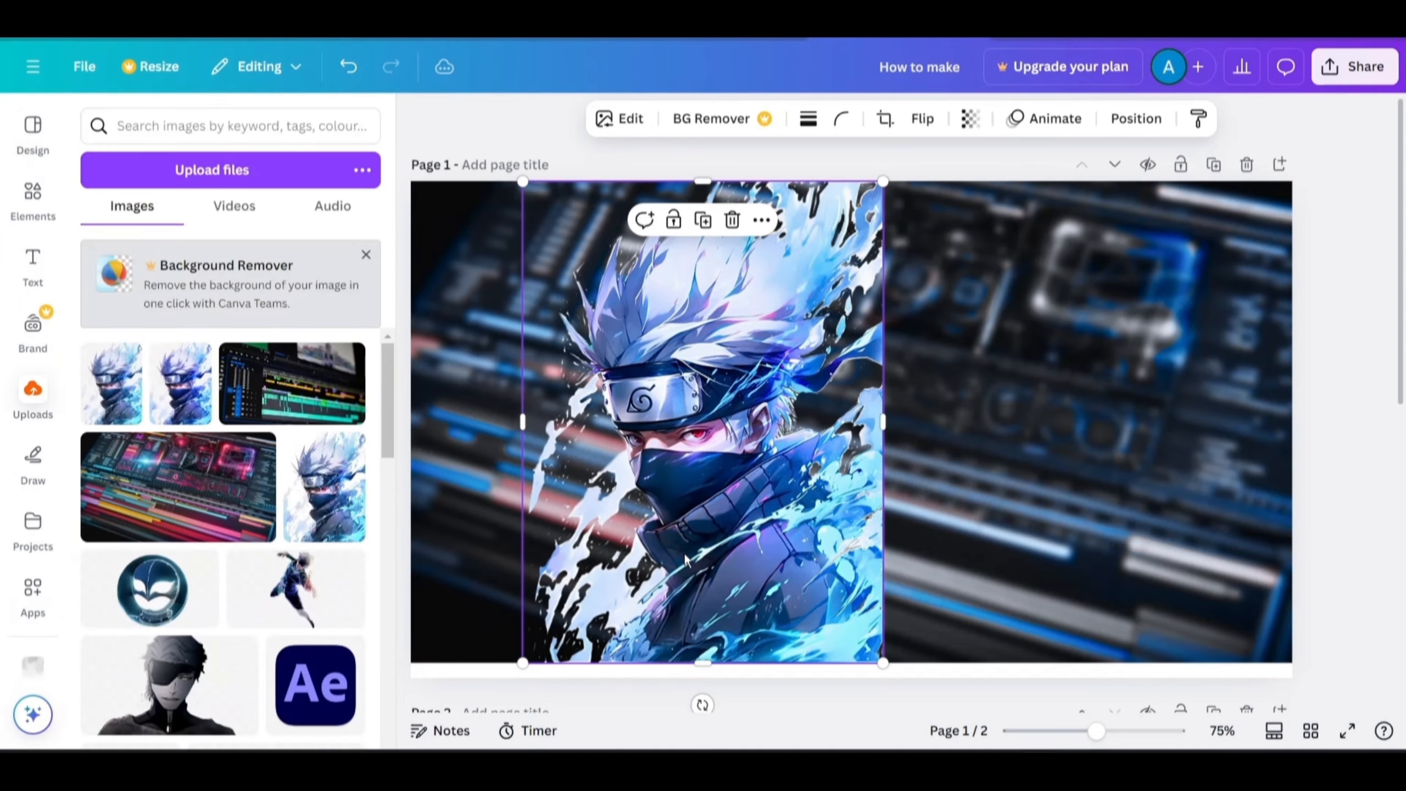
pyautogui.moveTo(686, 559); pyautogui.dragTo(1092, 554)
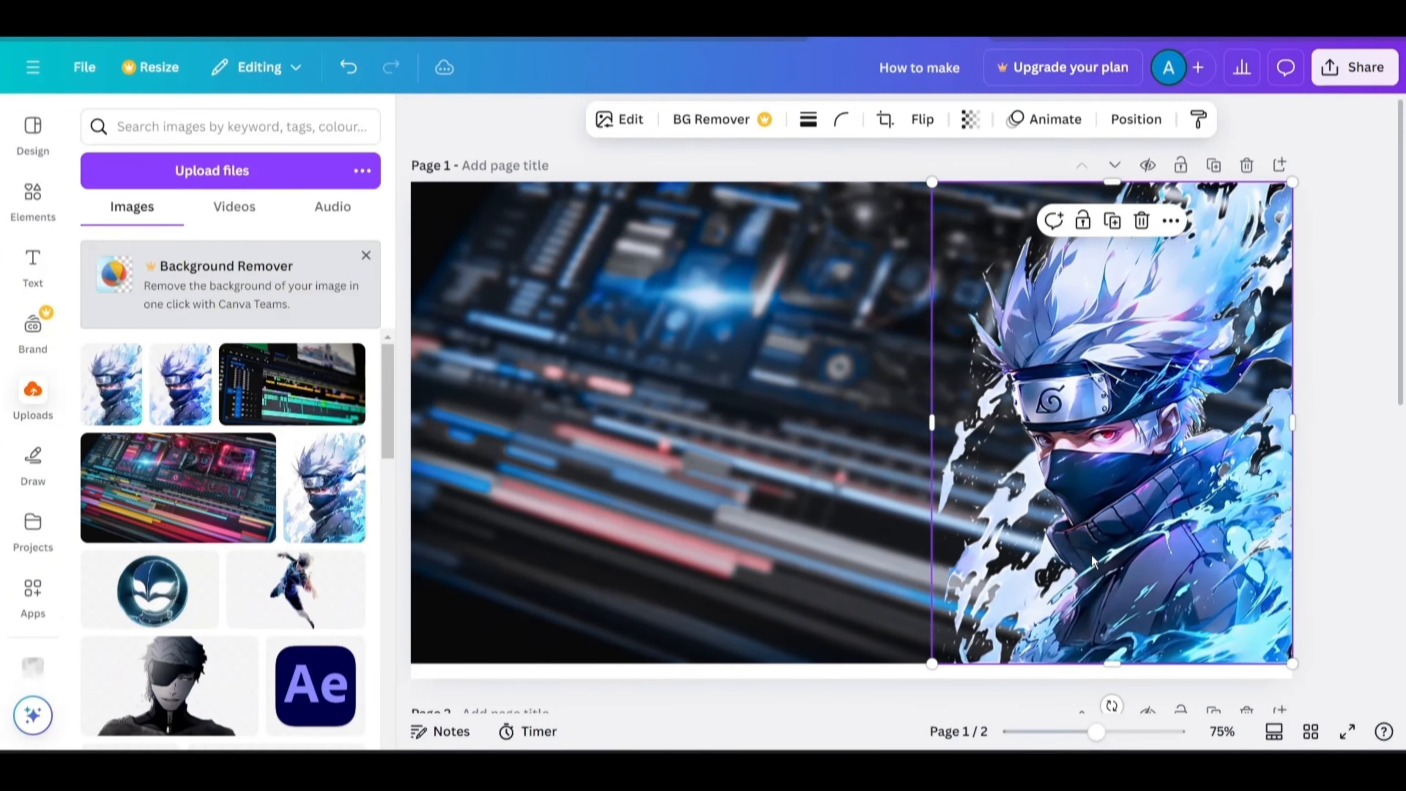
pyautogui.click(1079, 423)
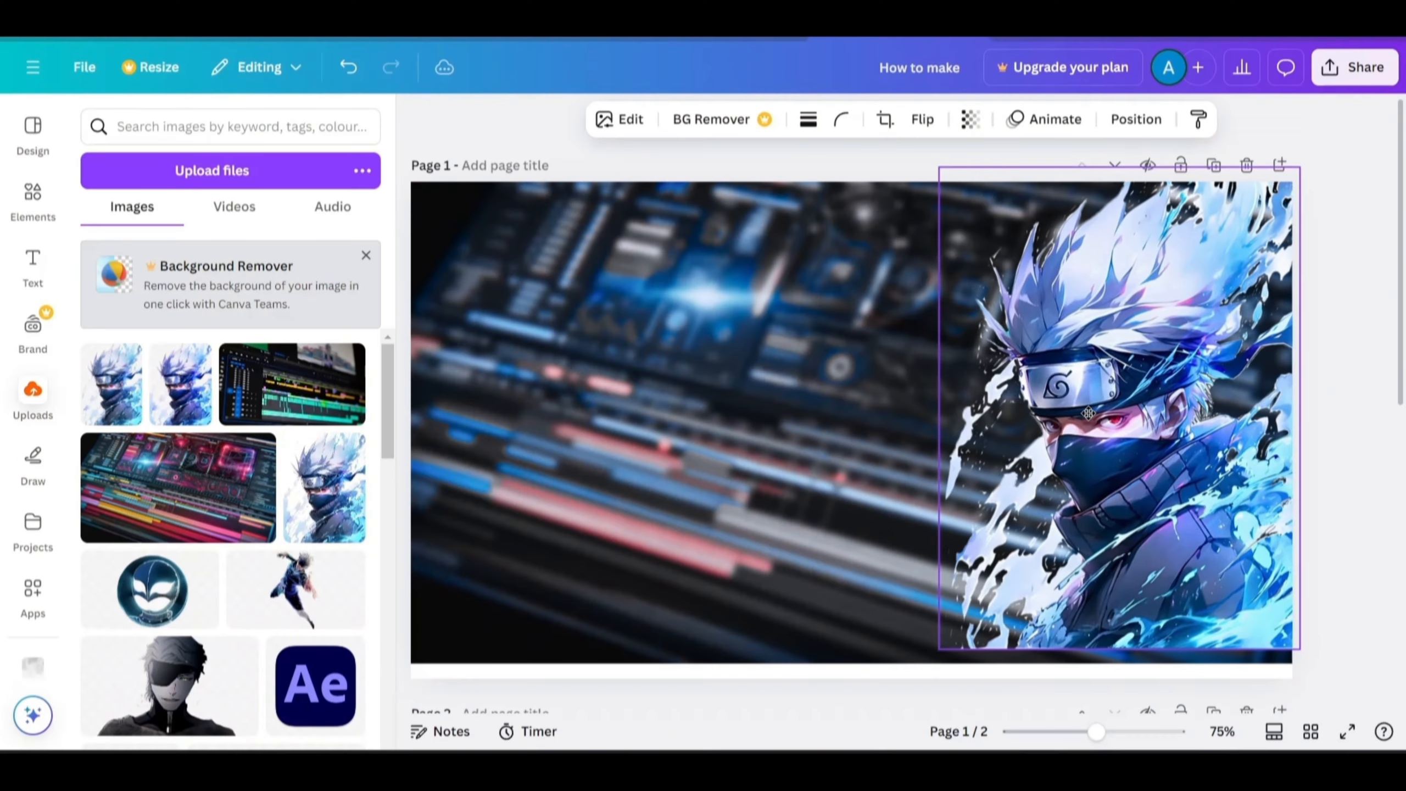
# Fine-tune the Kakashi image's size and position so it fills the page's right edge.
pyautogui.moveTo(1086, 408); pyautogui.dragTo(1086, 405)
pyautogui.moveTo(935, 640); pyautogui.dragTo(922, 661)
pyautogui.moveTo(1042, 545); pyautogui.dragTo(1037, 545)
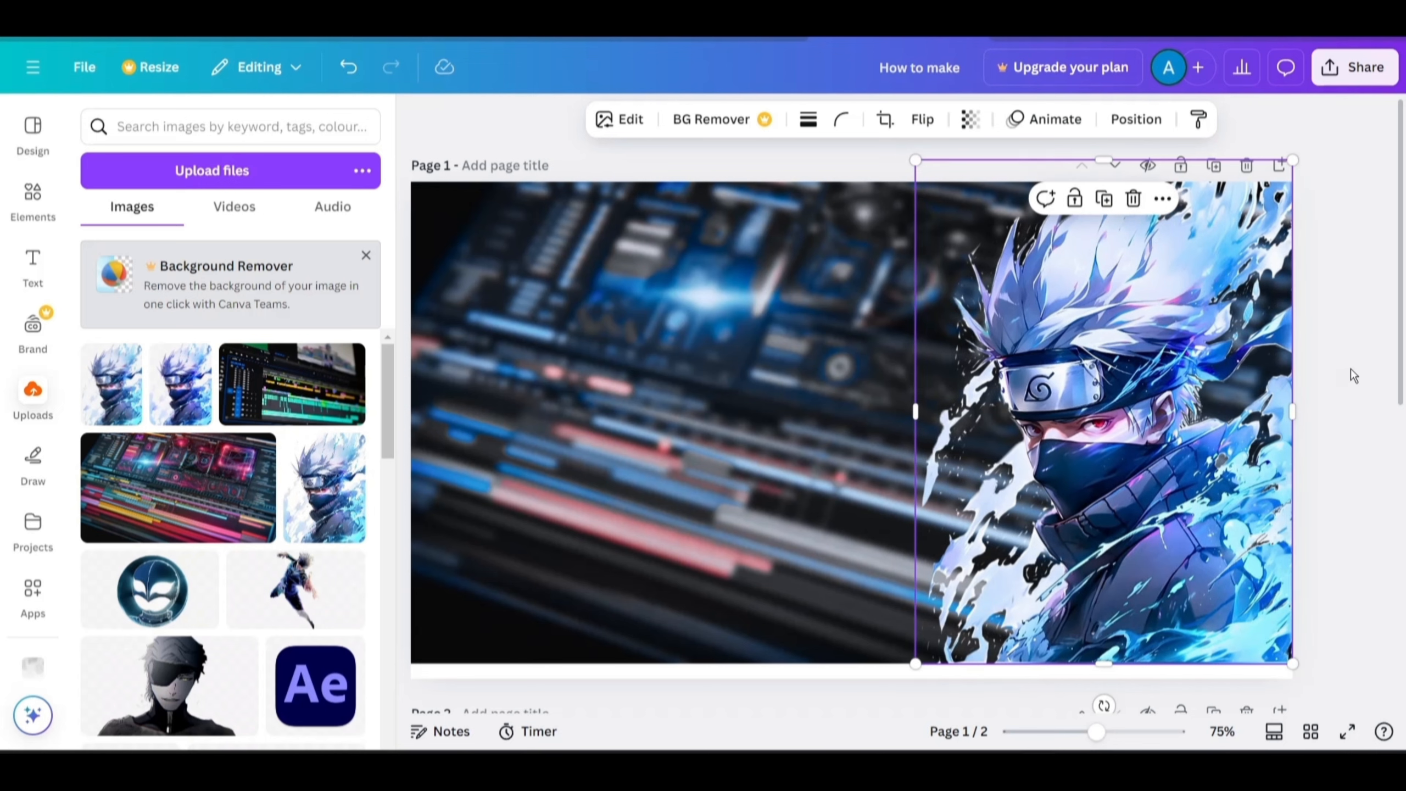
pyautogui.moveTo(1207, 432); pyautogui.dragTo(1207, 424)
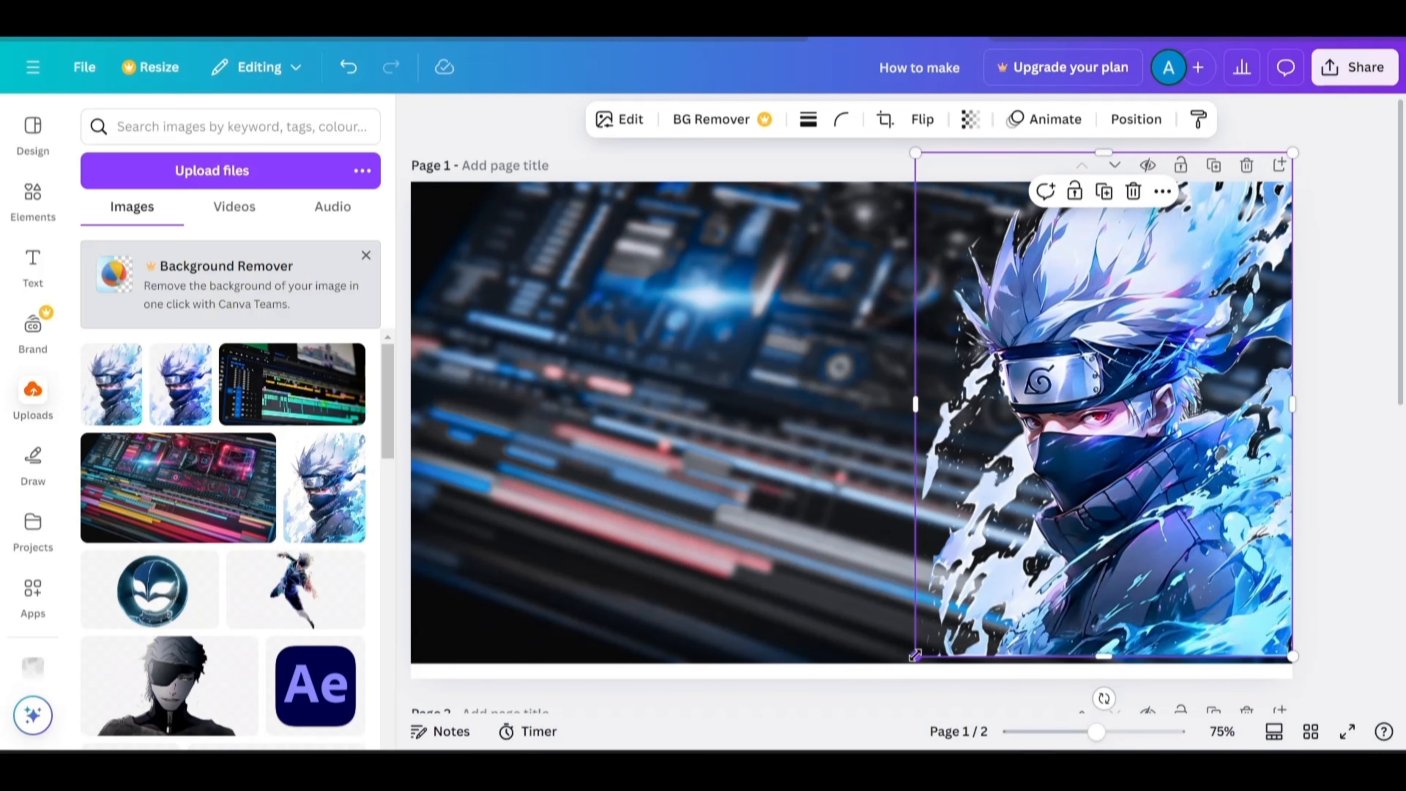
pyautogui.moveTo(915, 656); pyautogui.dragTo(911, 663)
pyautogui.click(1340, 426)
pyautogui.moveTo(1198, 476)
pyautogui.mouseDown()
pyautogui.moveTo(1185, 477)
pyautogui.moveTo(1199, 476)
pyautogui.mouseUp()
pyautogui.click(1366, 479)
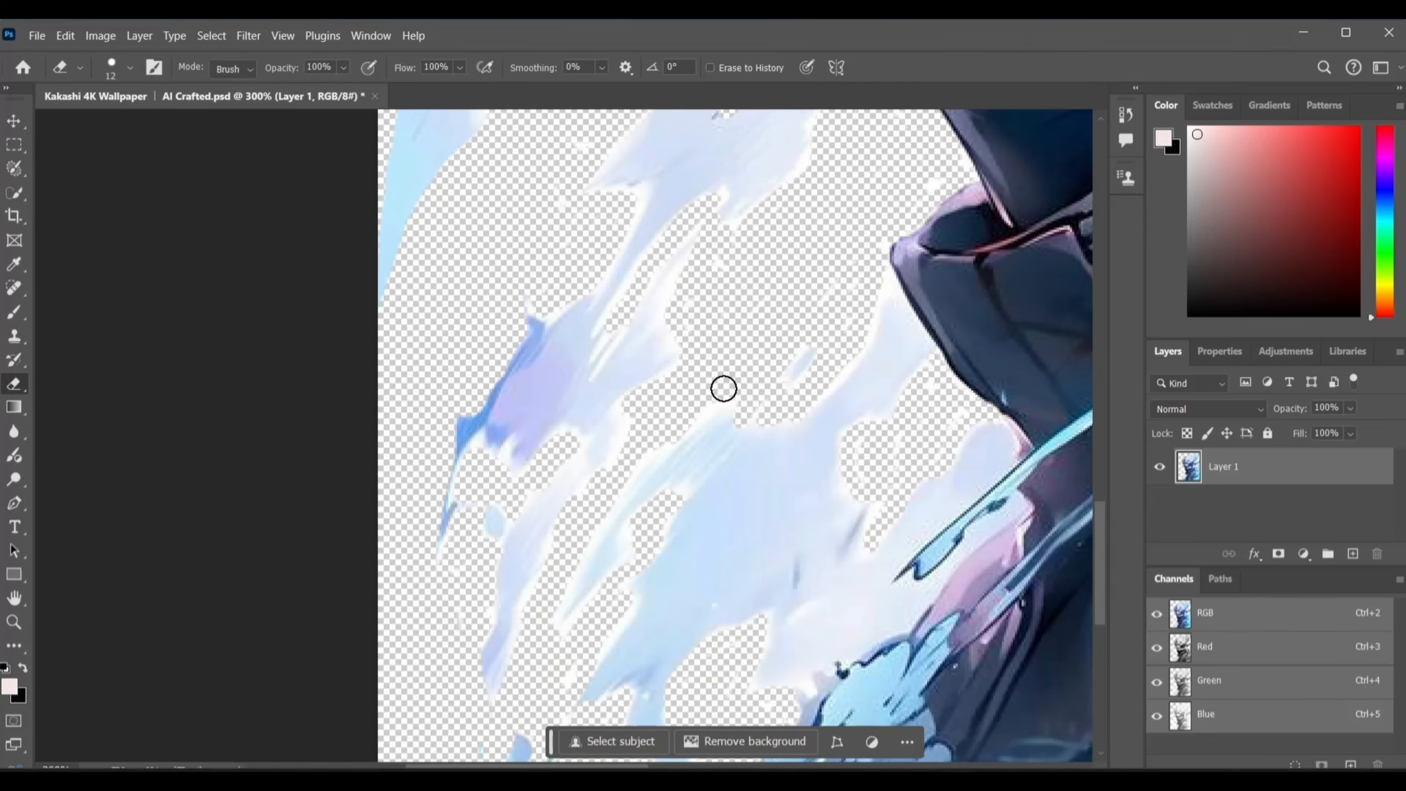
pyautogui.scroll(-5, 721, 386)
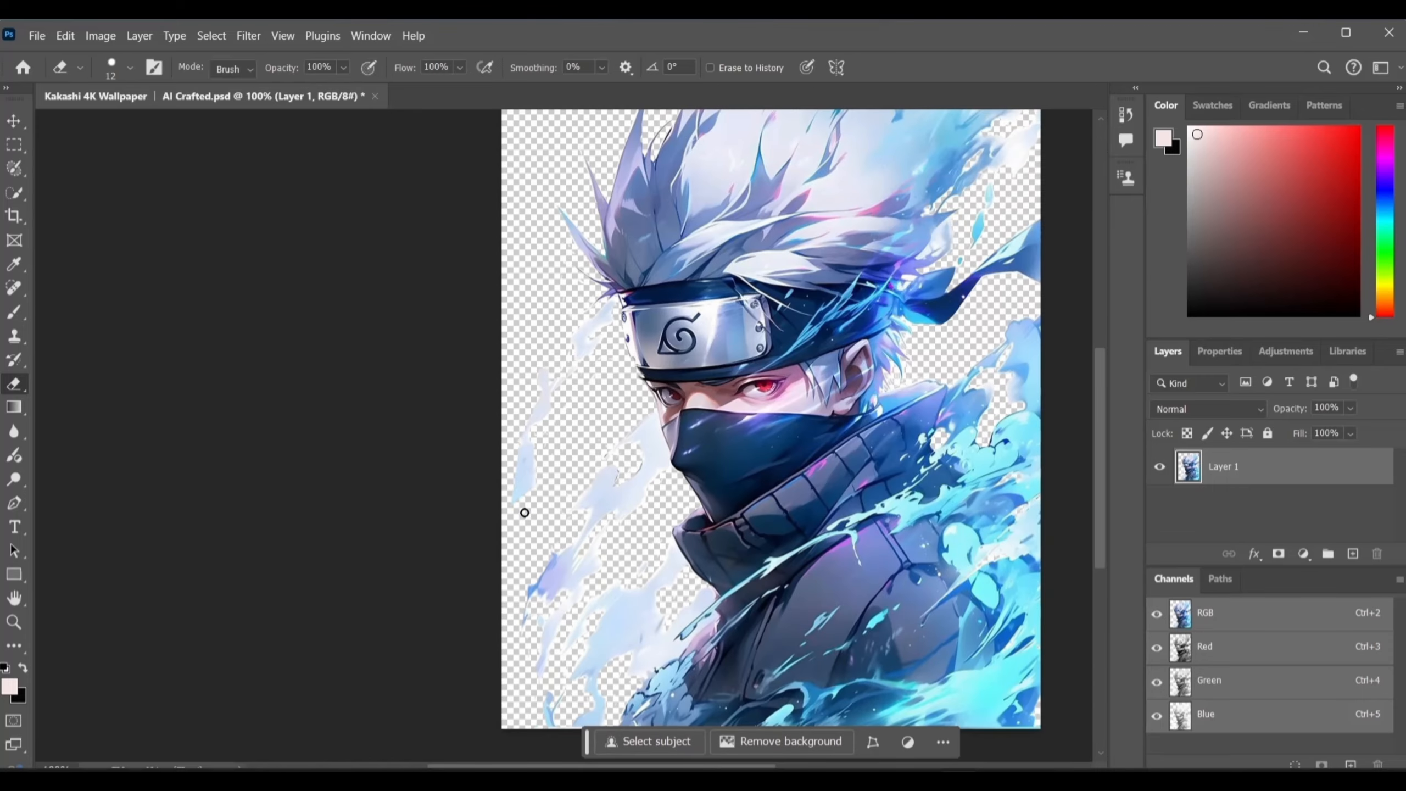
pyautogui.scroll(1, 533, 515)
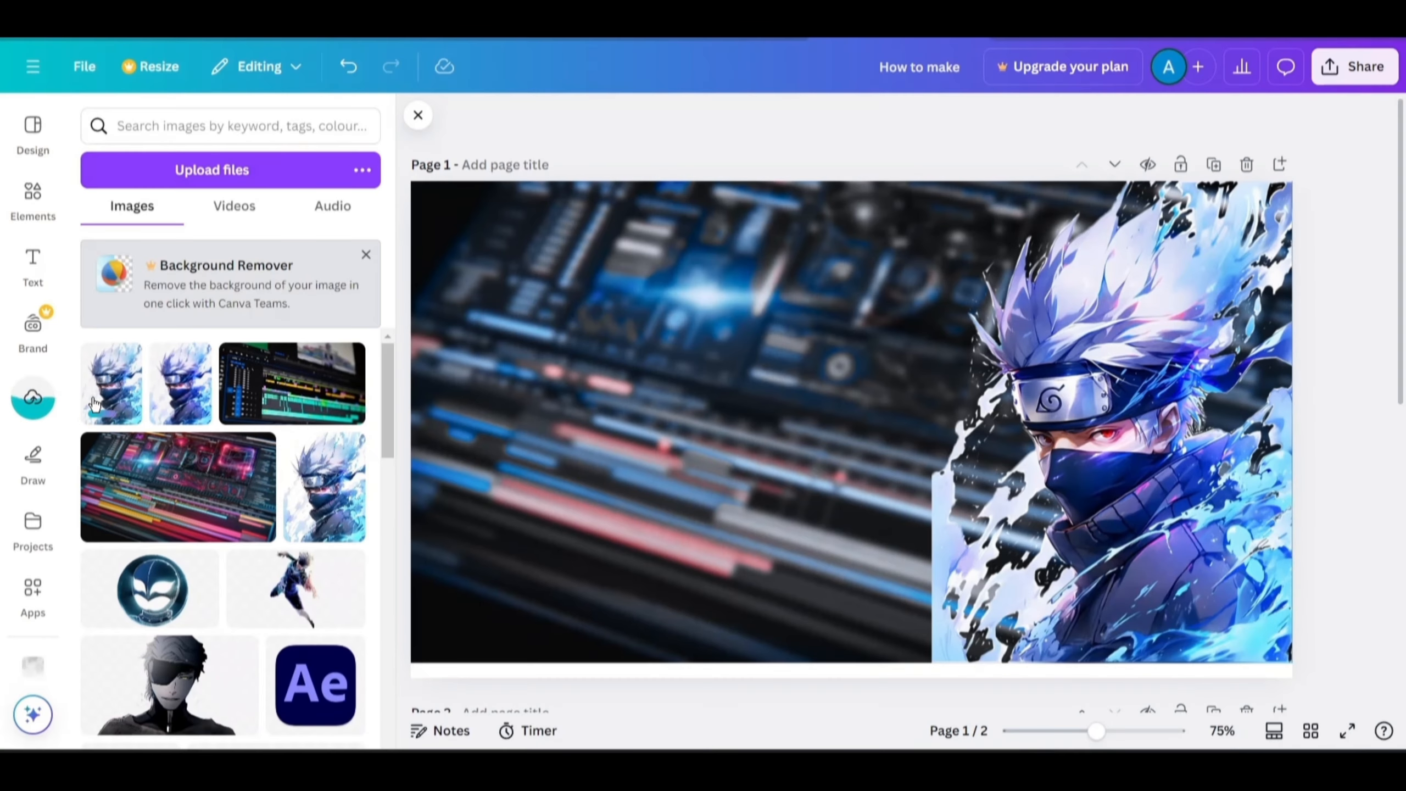
# Place the Canva logo image on the upper left of the background and shrink it to fit.
pyautogui.click(94, 401)
pyautogui.moveTo(857, 438); pyautogui.dragTo(628, 509)
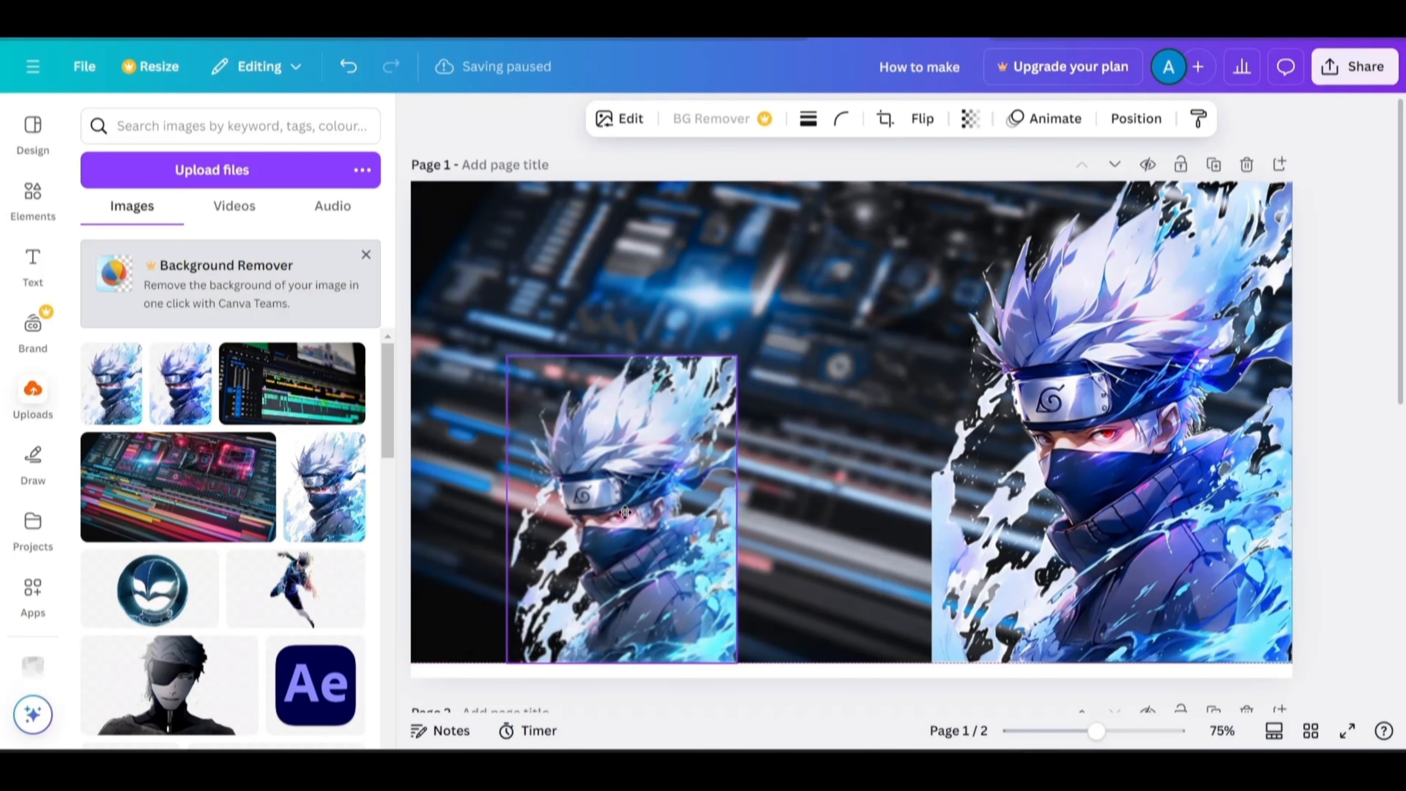
pyautogui.moveTo(751, 347); pyautogui.dragTo(906, 196)
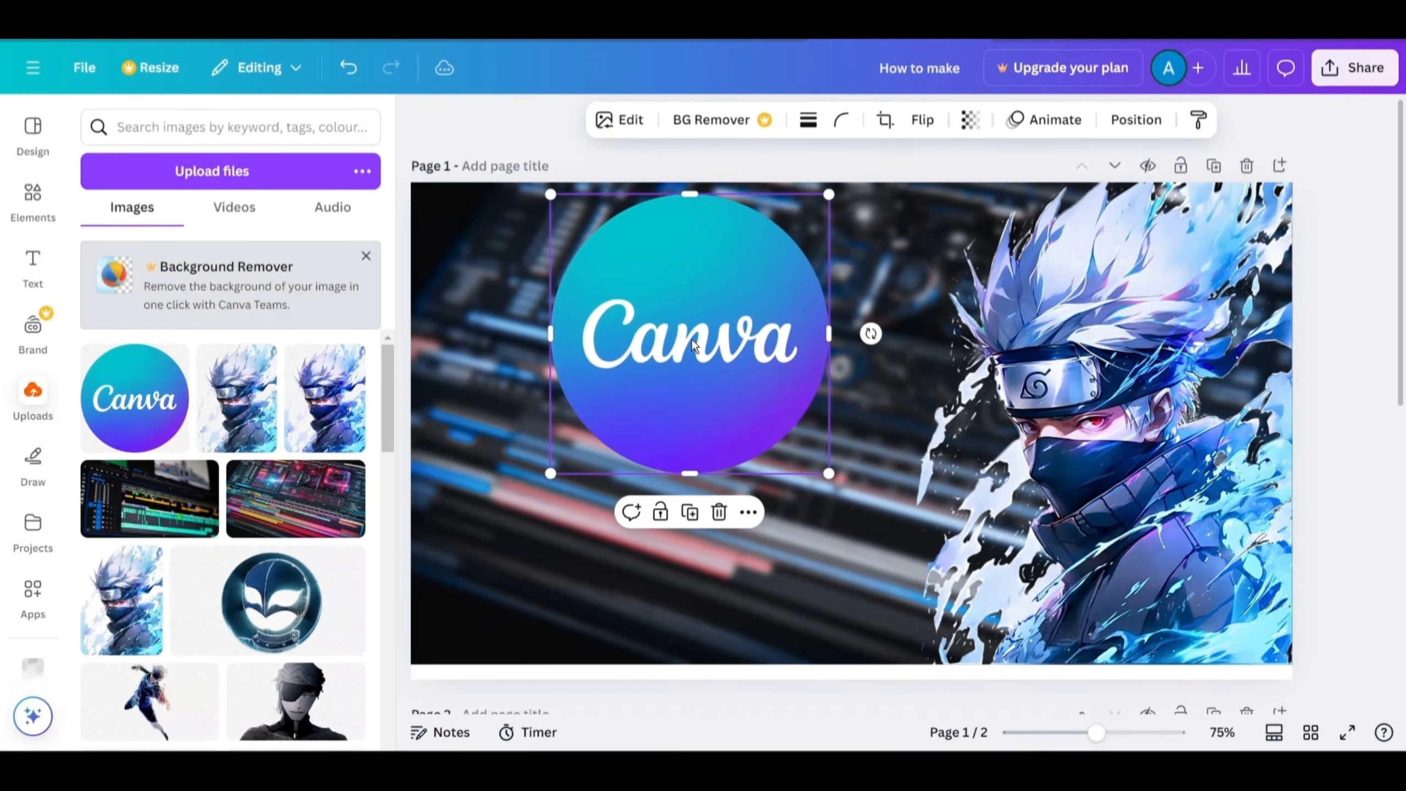
pyautogui.moveTo(822, 201); pyautogui.dragTo(753, 278)
pyautogui.moveTo(691, 407); pyautogui.dragTo(699, 367)
# Adjust the Canva logo's temperature, tint, vibrance and saturation, setting saturation to 20.
pyautogui.click(621, 125)
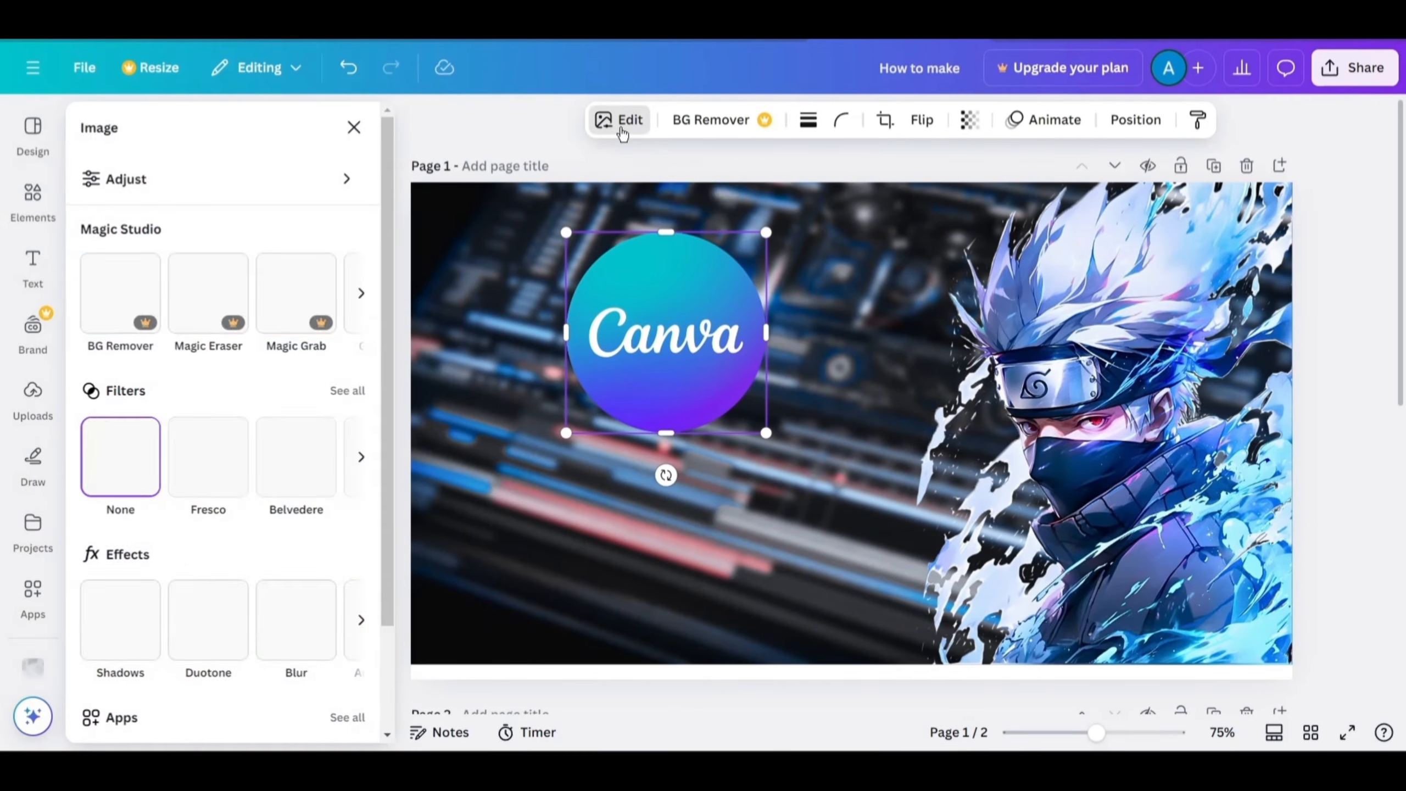
pyautogui.click(165, 179)
pyautogui.scroll(-2, 191, 388)
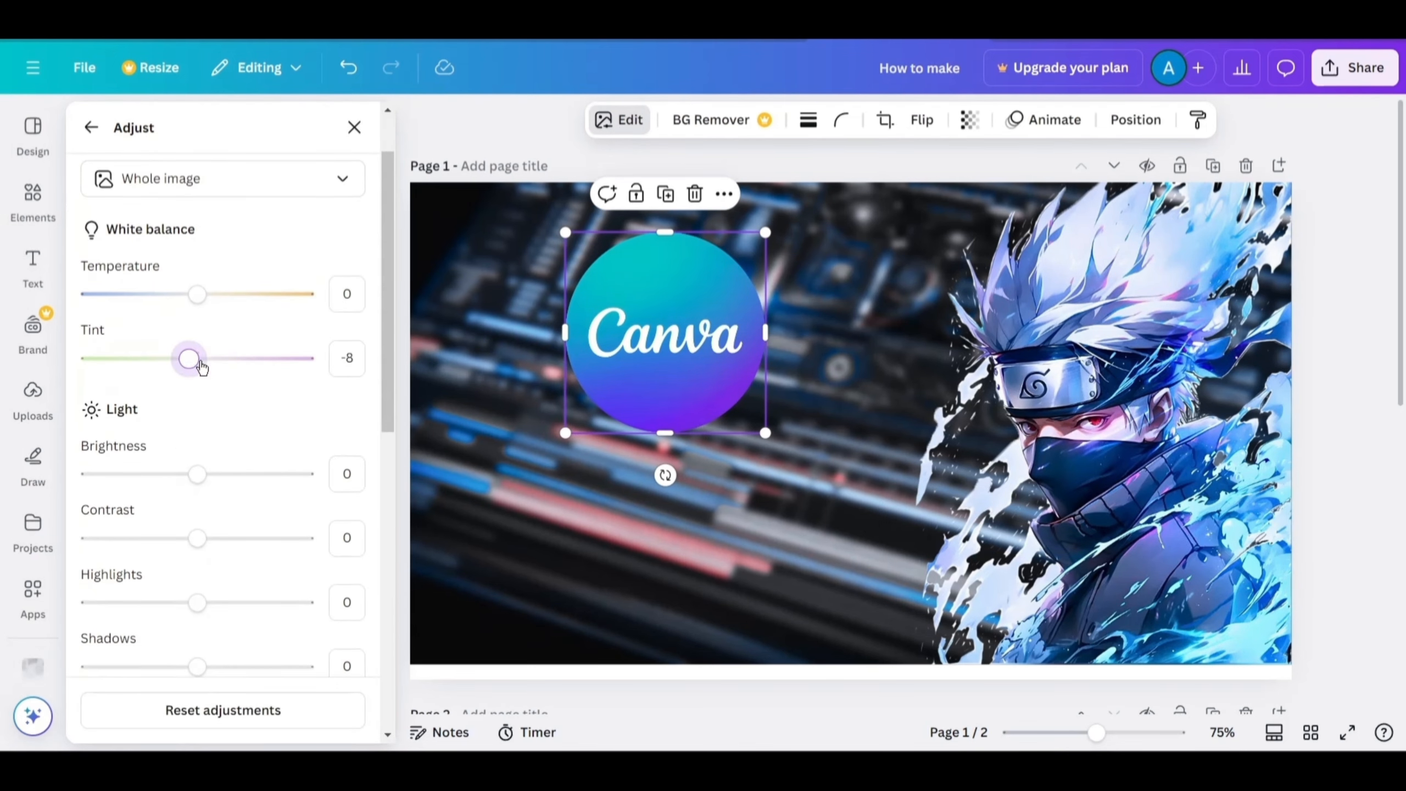
pyautogui.moveTo(197, 293); pyautogui.dragTo(277, 293)
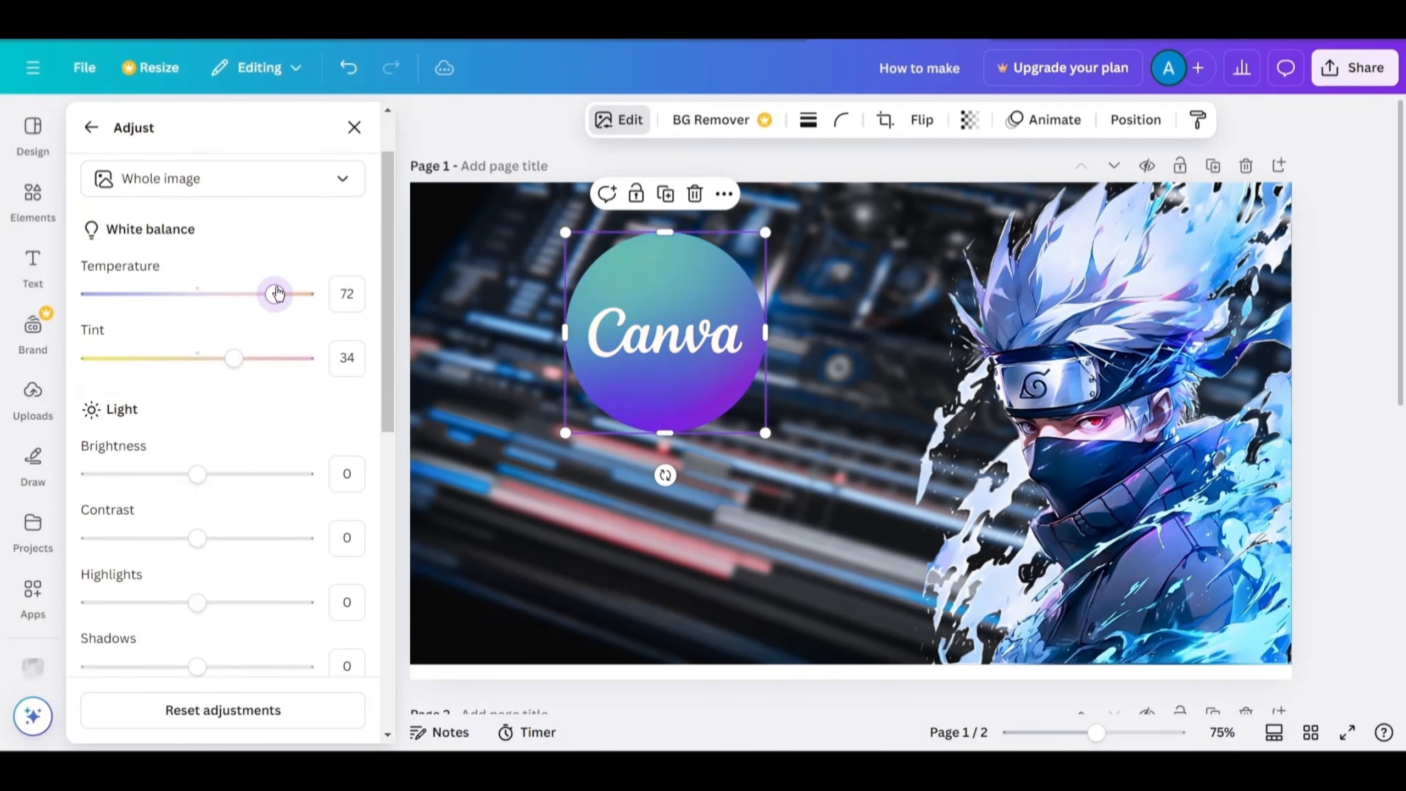
pyautogui.scroll(-2, 223, 439)
pyautogui.moveTo(207, 378); pyautogui.dragTo(199, 377)
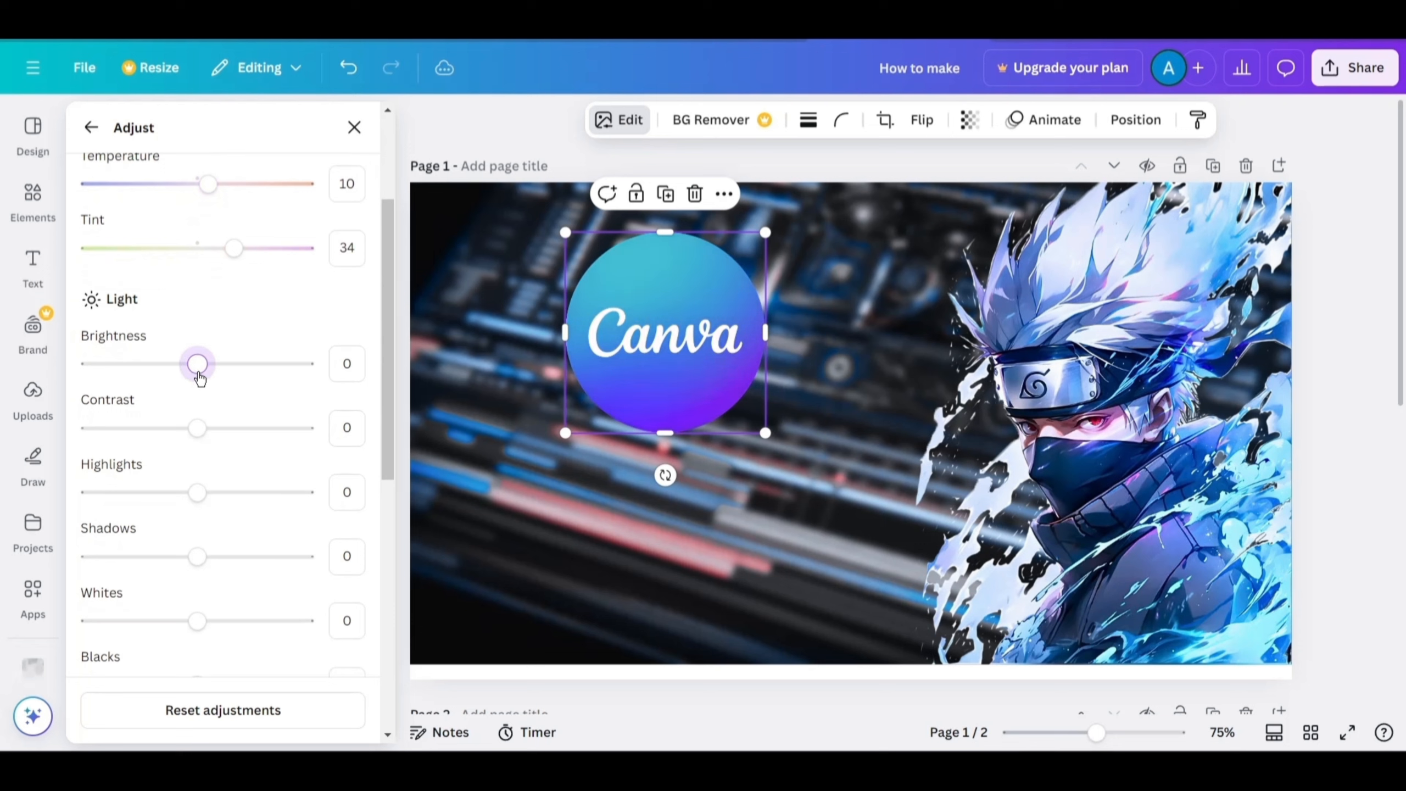
pyautogui.scroll(-5, 211, 454)
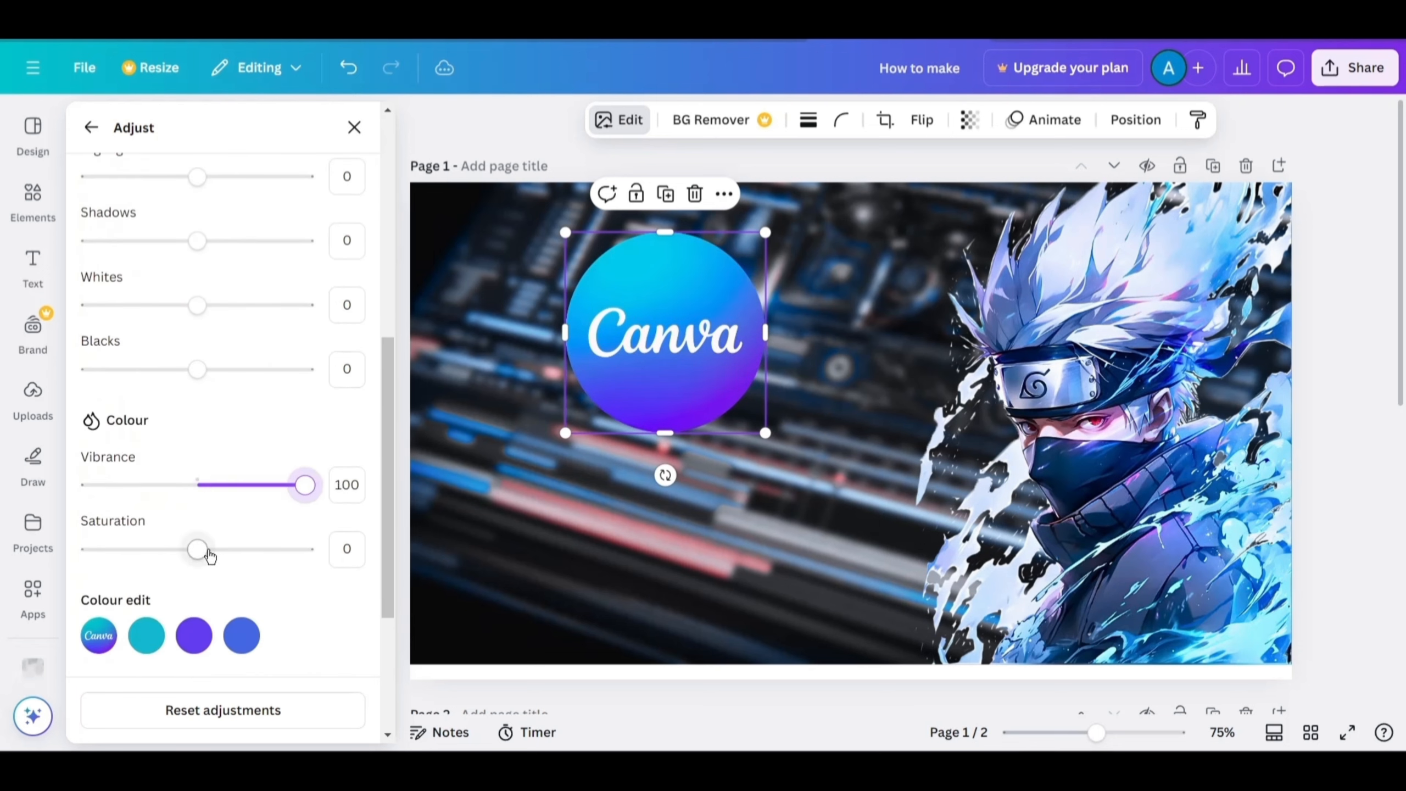
pyautogui.moveTo(208, 551); pyautogui.dragTo(243, 551)
pyautogui.scroll(-4, 213, 587)
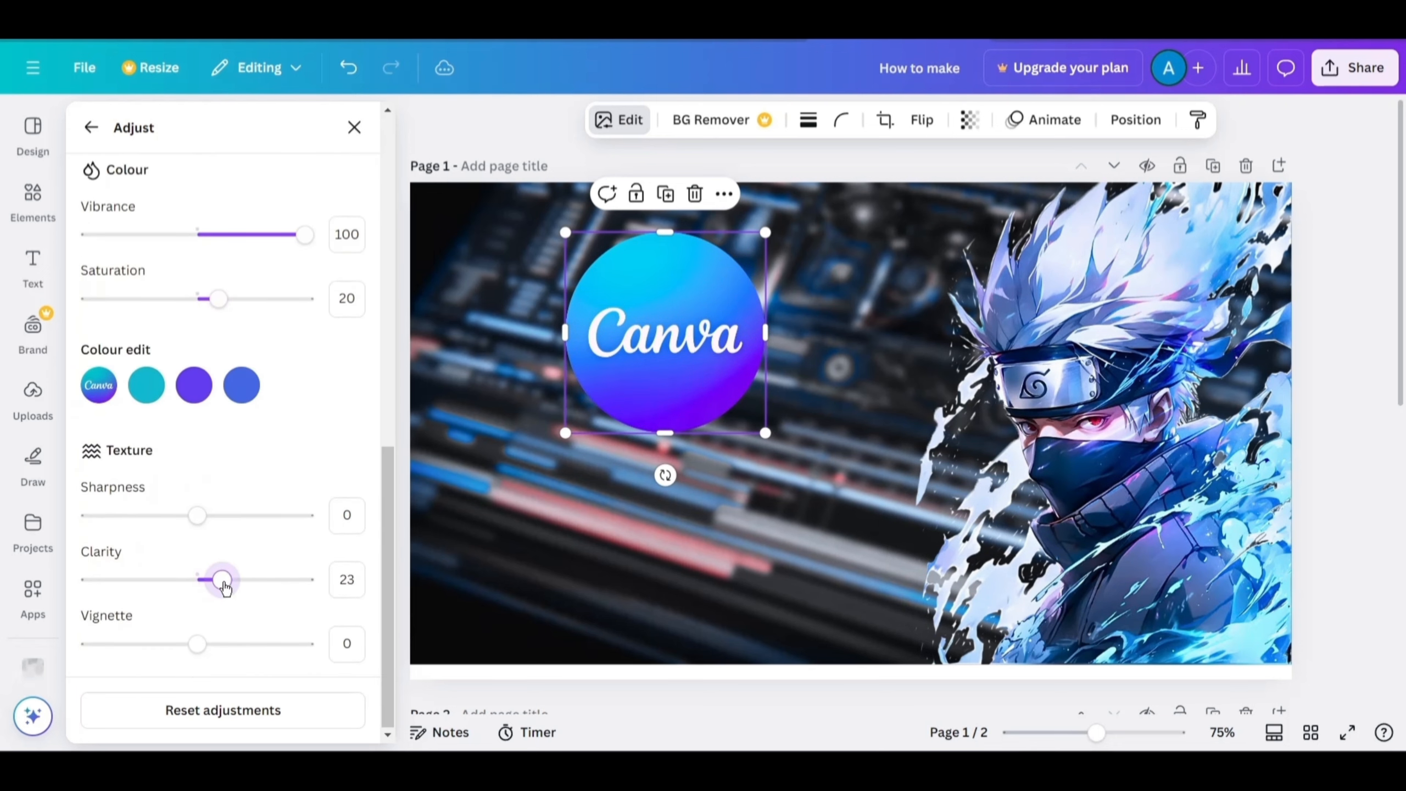
# Apply a magenta Glow shadow to the Canva logo and raise its intensity to 100.
pyautogui.click(90, 127)
pyautogui.click(120, 609)
pyautogui.click(132, 251)
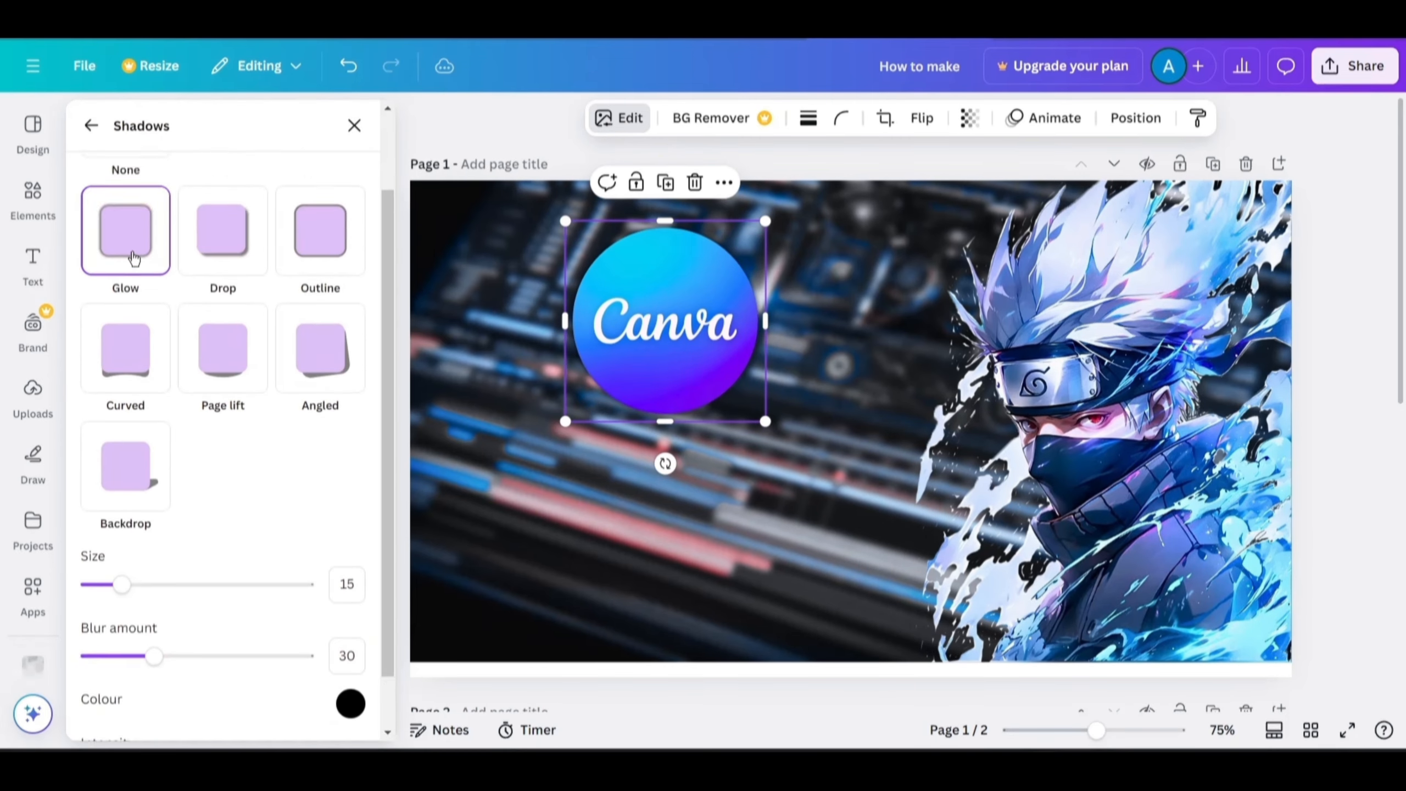
pyautogui.scroll(-1, 221, 444)
pyautogui.click(350, 638)
pyautogui.moveTo(494, 552); pyautogui.dragTo(572, 552)
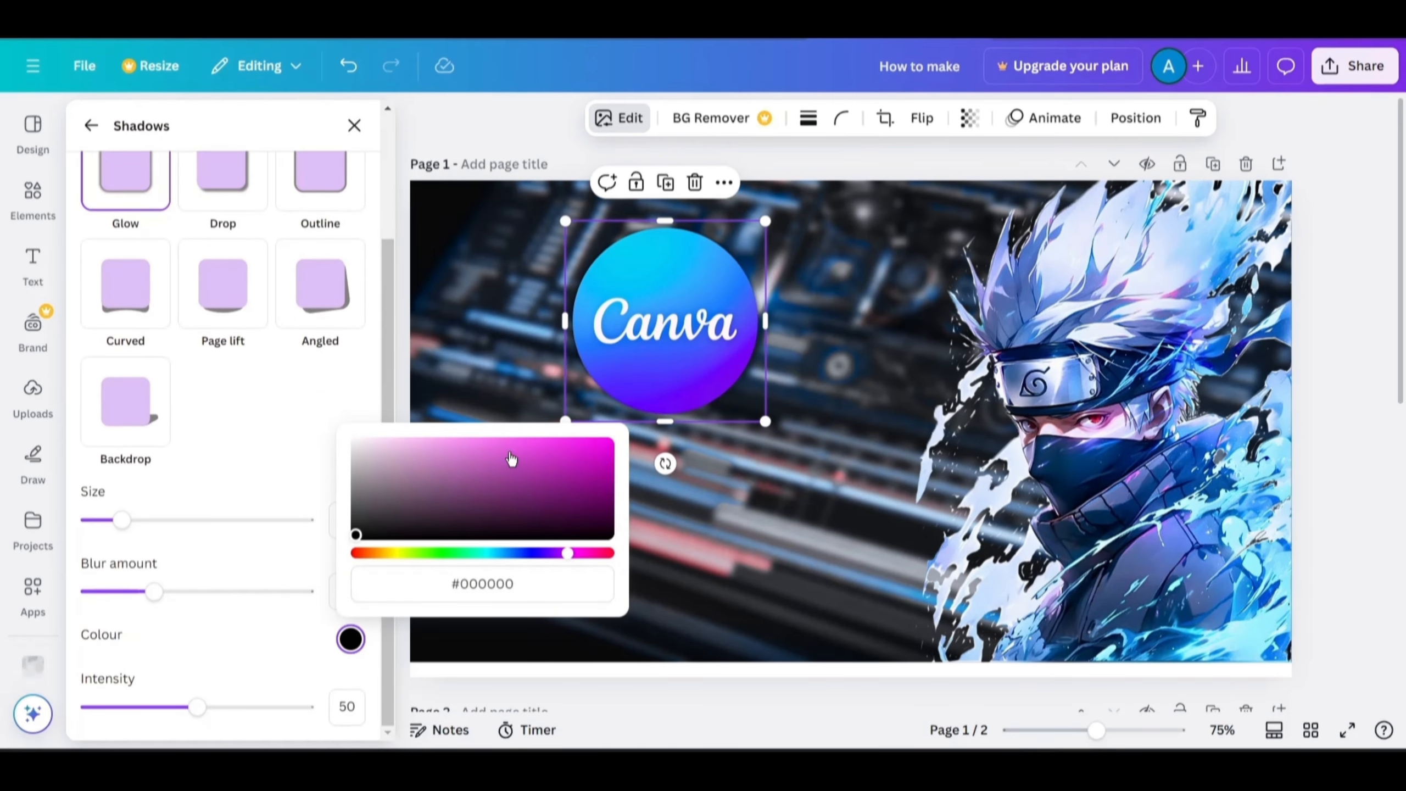
pyautogui.click(282, 438)
pyautogui.moveTo(198, 706); pyautogui.dragTo(304, 707)
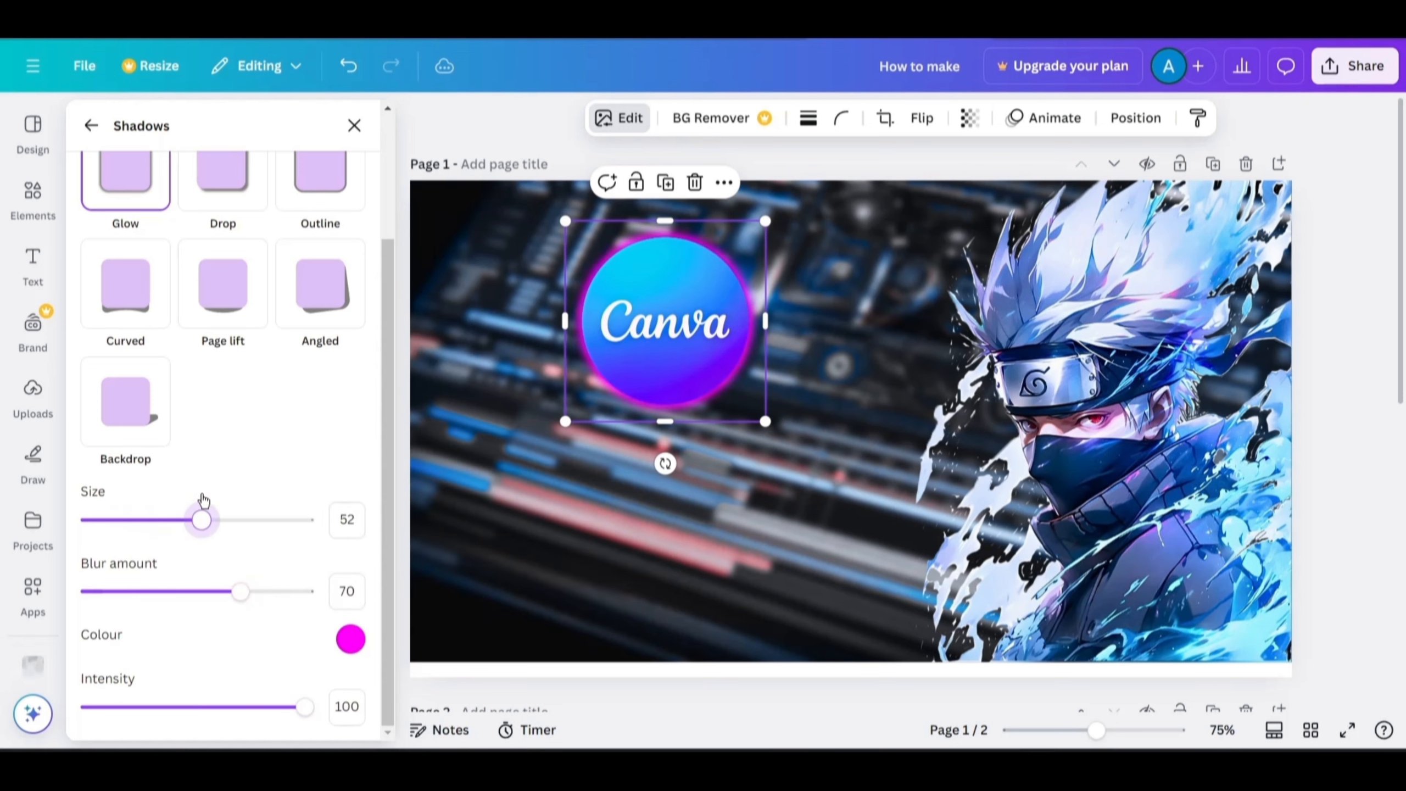
pyautogui.click(353, 127)
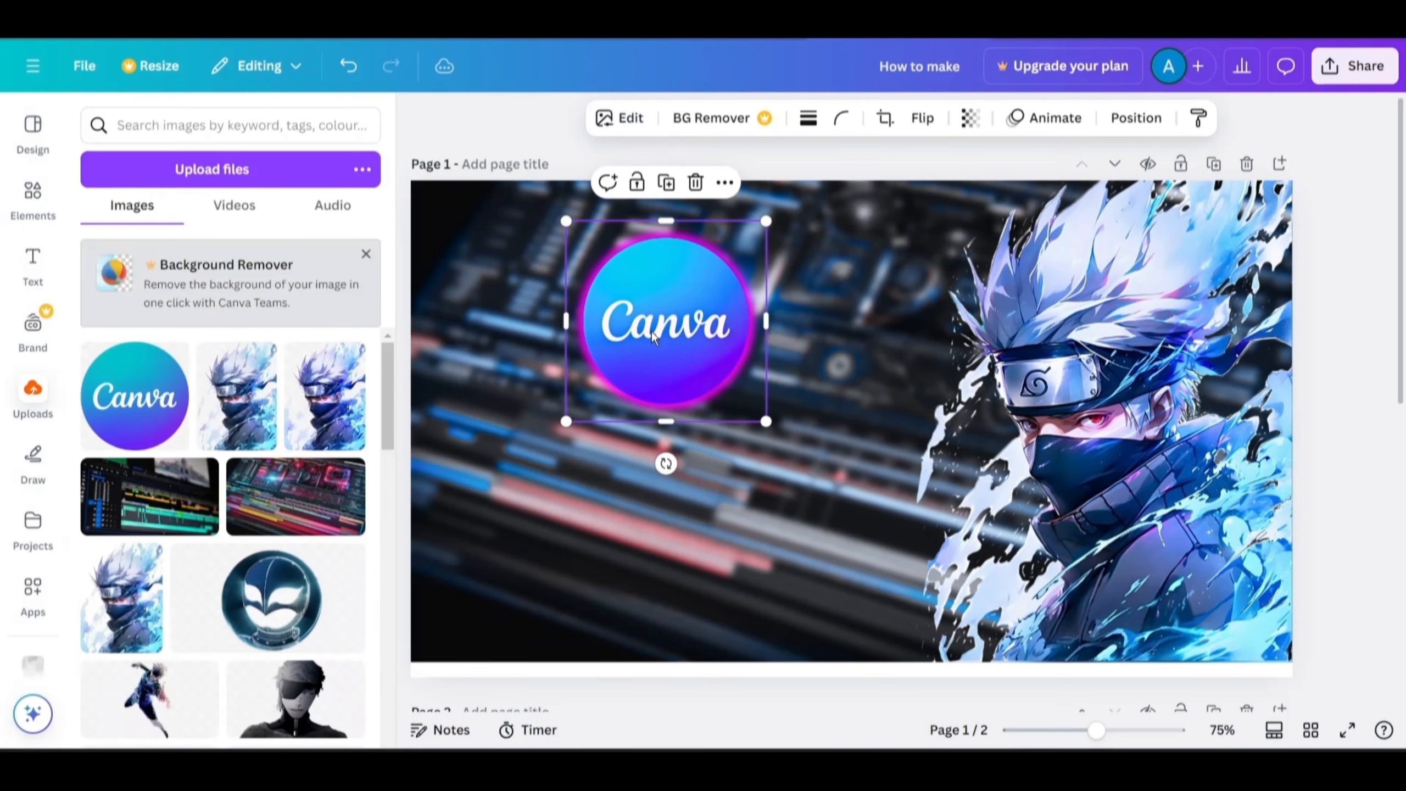
pyautogui.click(619, 117)
pyautogui.click(549, 301)
pyautogui.click(354, 128)
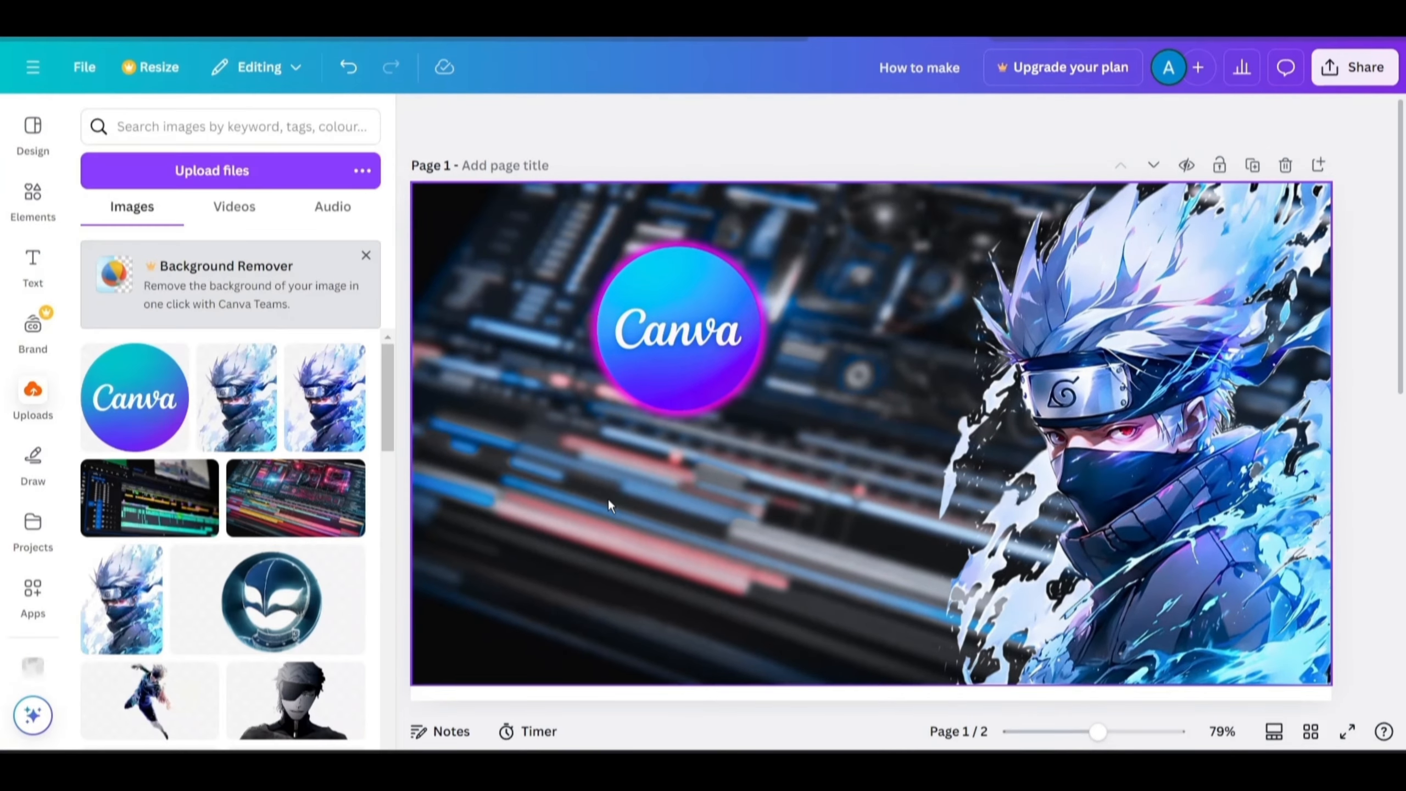
# Apply a blue Glow shadow to the Kakashi image.
pyautogui.click(1108, 443)
pyautogui.click(619, 118)
pyautogui.scroll(-3, 122, 507)
pyautogui.click(123, 508)
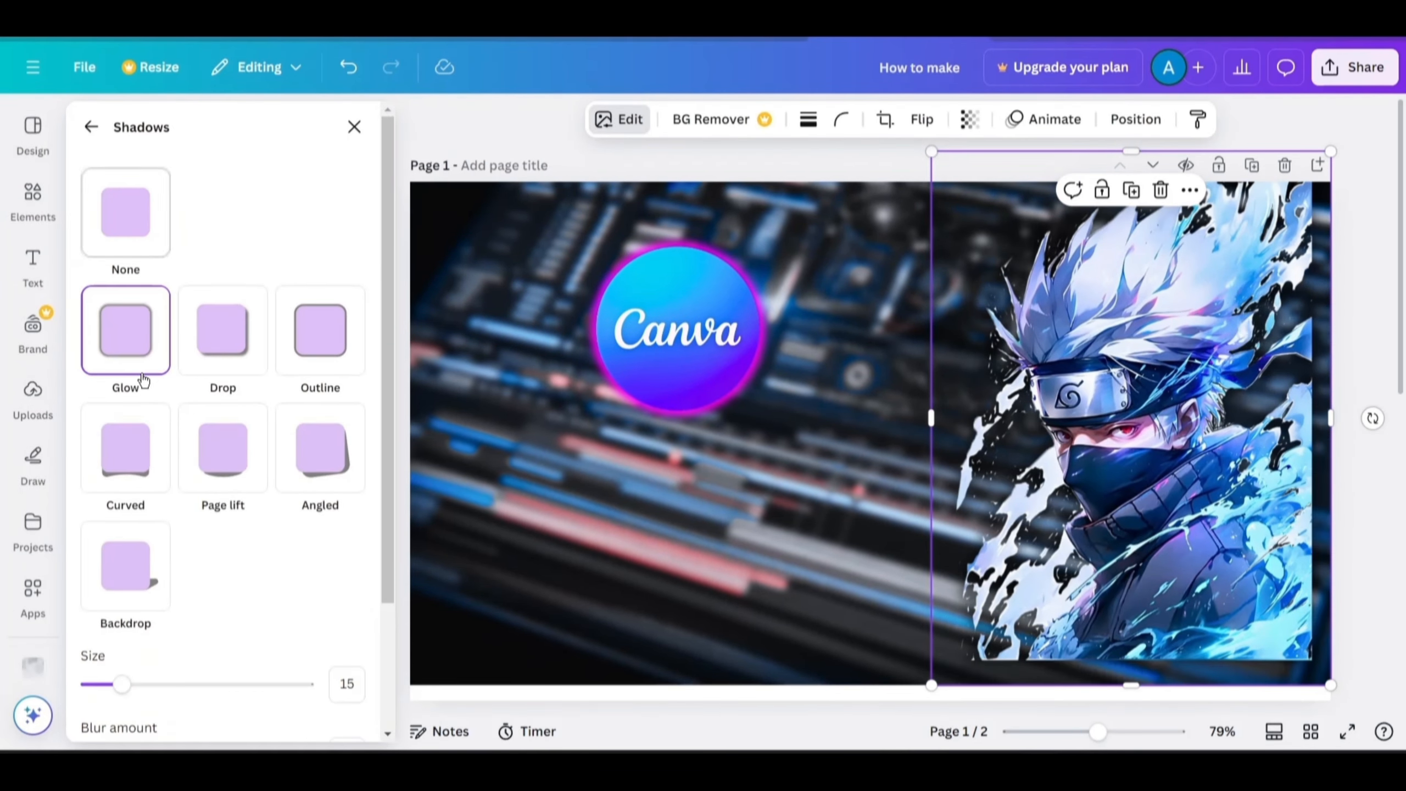
pyautogui.click(140, 375)
pyautogui.scroll(-3, 223, 456)
pyautogui.click(350, 640)
pyautogui.moveTo(468, 555); pyautogui.dragTo(496, 554)
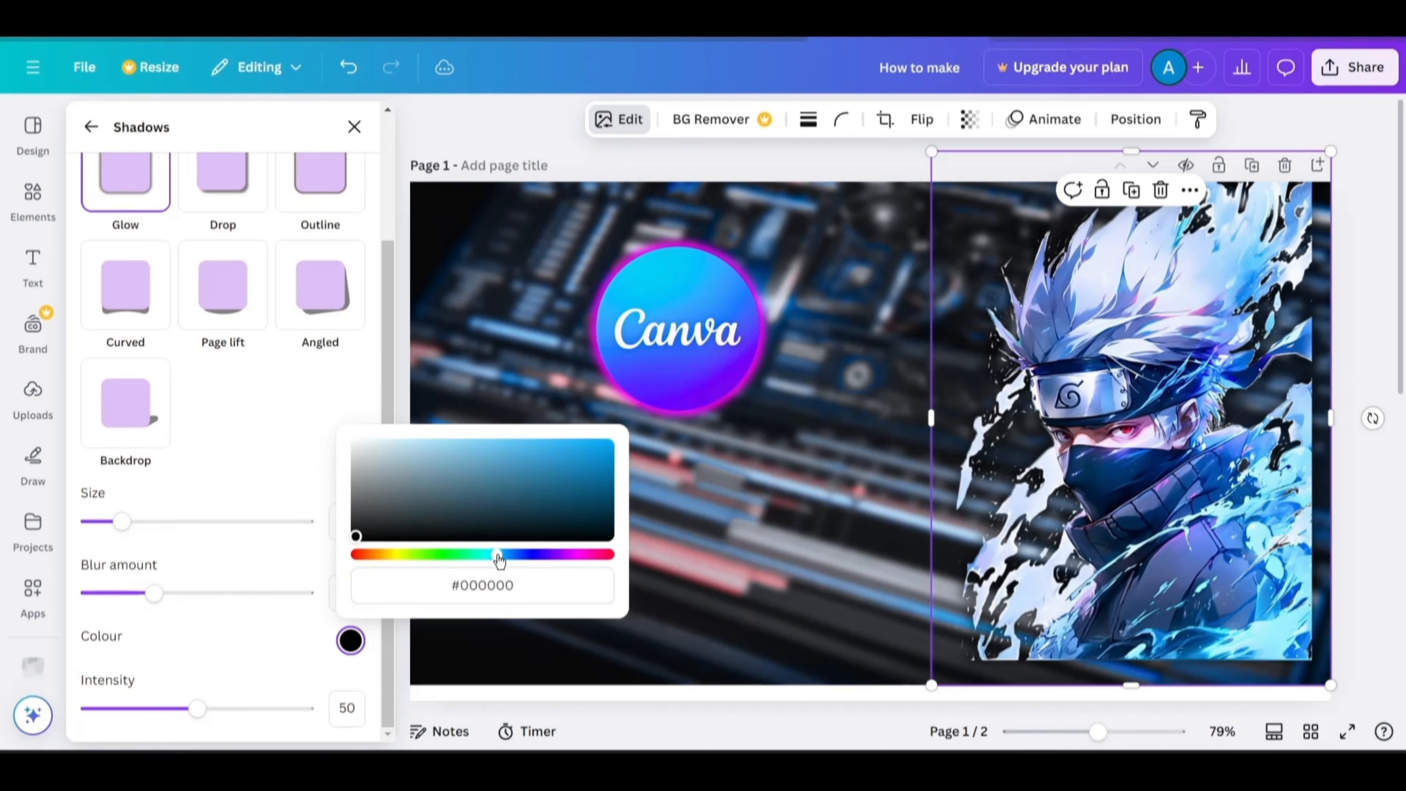
pyautogui.click(863, 171)
pyautogui.click(714, 495)
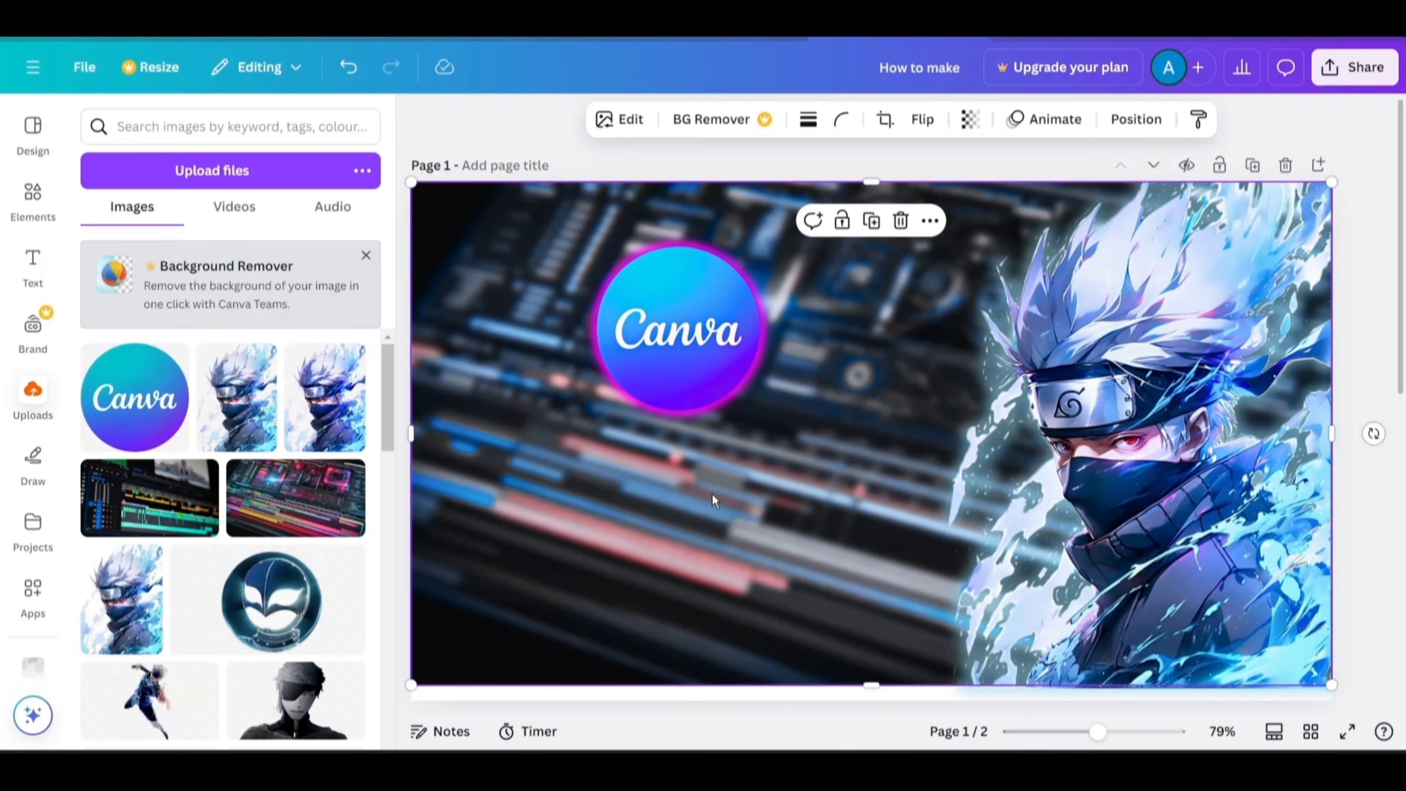
# Move the "How to make" text from page 2 onto the thumbnail on page 1.
pyautogui.scroll(-5, 637, 543)
pyautogui.click(729, 313)
pyautogui.scroll(2, 697, 229)
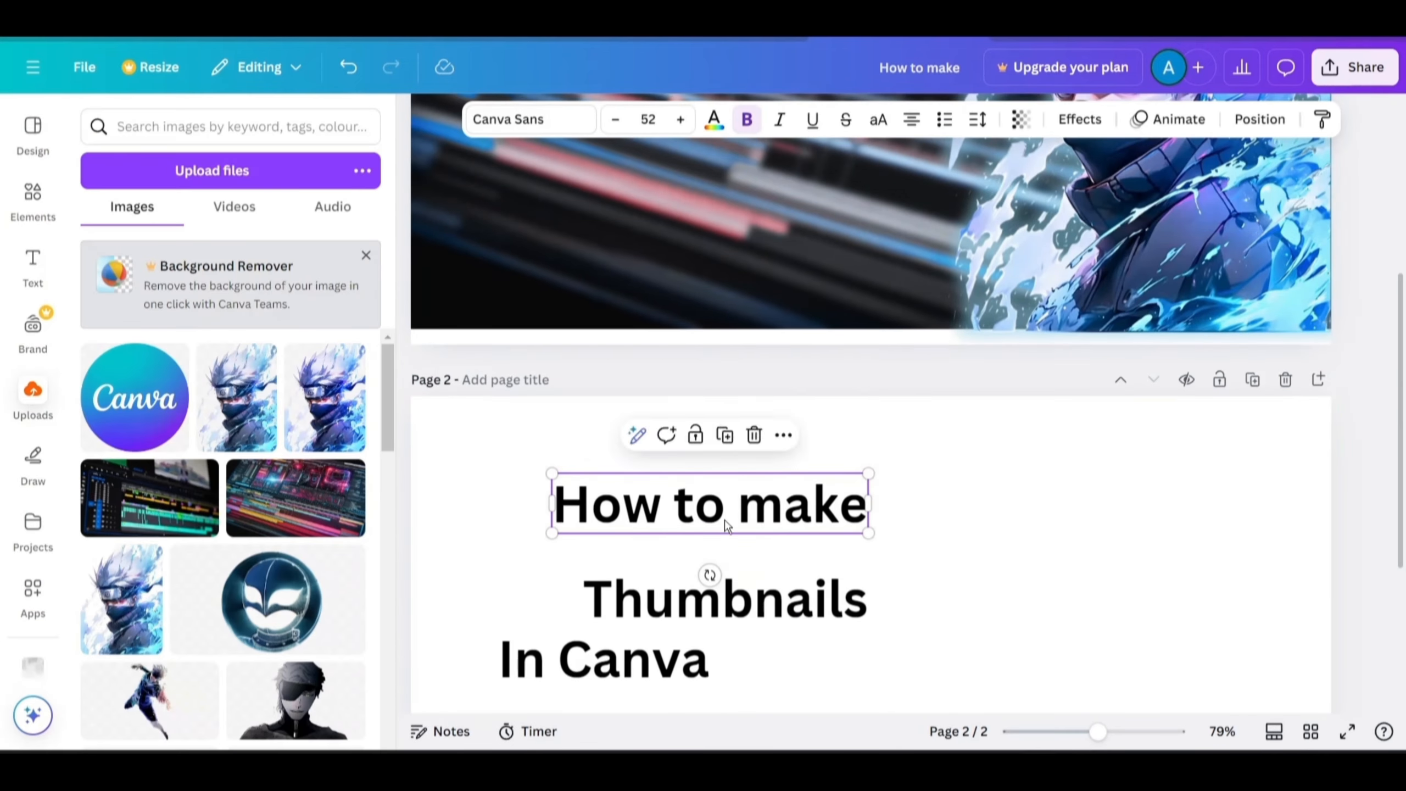
pyautogui.moveTo(728, 525); pyautogui.dragTo(713, 269)
pyautogui.scroll(3, 852, 435)
pyautogui.scroll(-1, 733, 405)
pyautogui.scroll(-5, 947, 558)
pyautogui.click(32, 266)
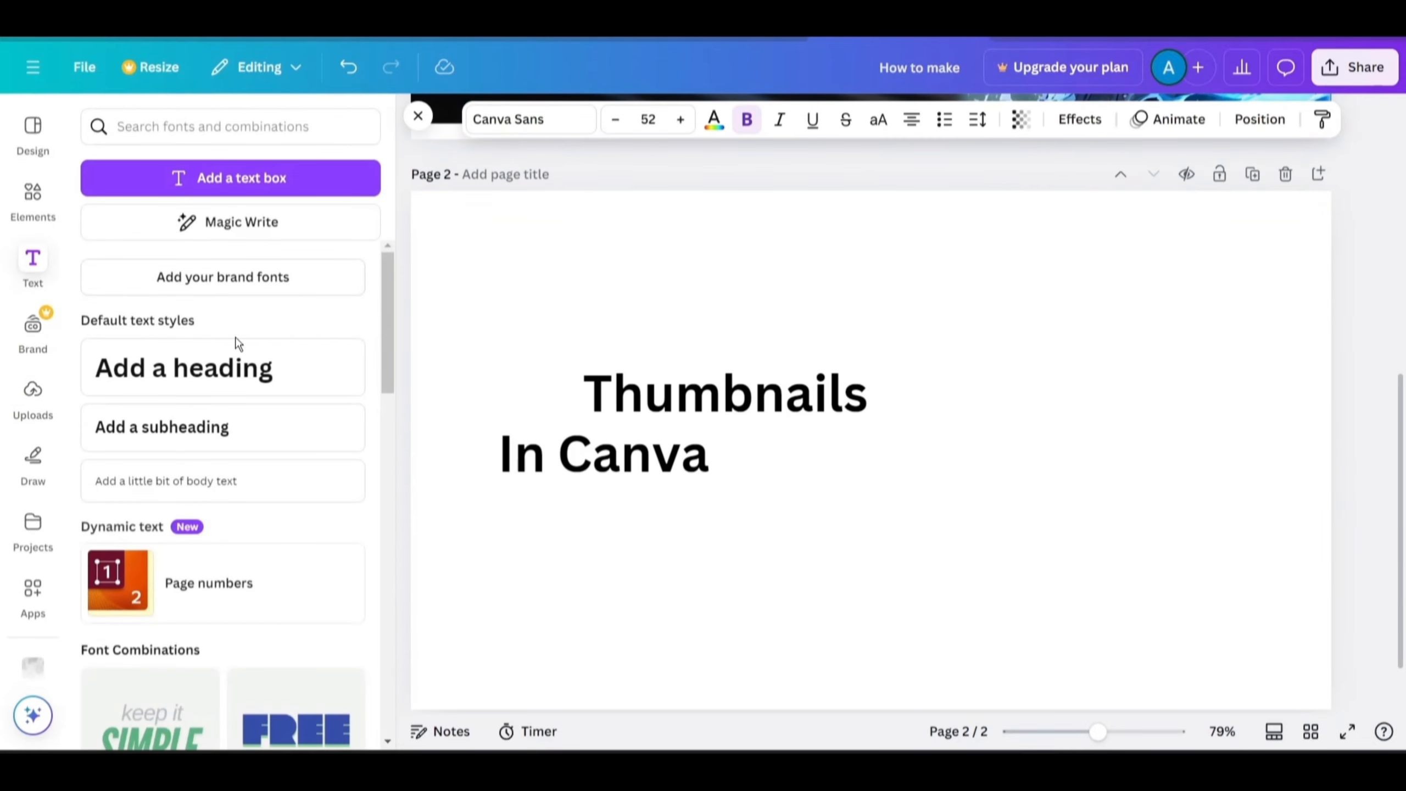
pyautogui.click(184, 368)
pyautogui.click(794, 582)
pyautogui.moveTo(800, 462); pyautogui.dragTo(919, 582)
pyautogui.scroll(-1, 918, 529)
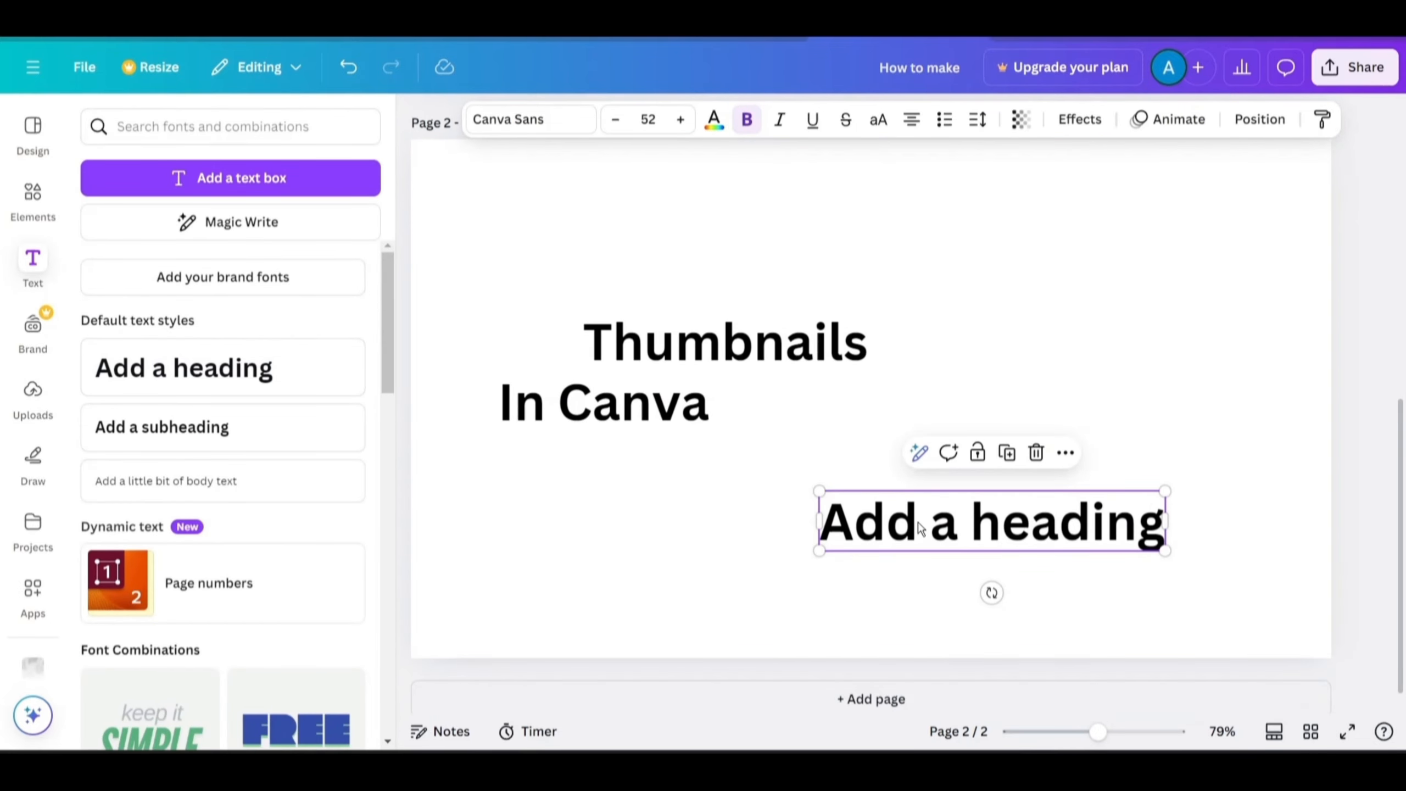
pyautogui.click(1035, 453)
# Colour the "How to make" title text blue from the photo colours.
pyautogui.scroll(5, 831, 454)
pyautogui.click(632, 458)
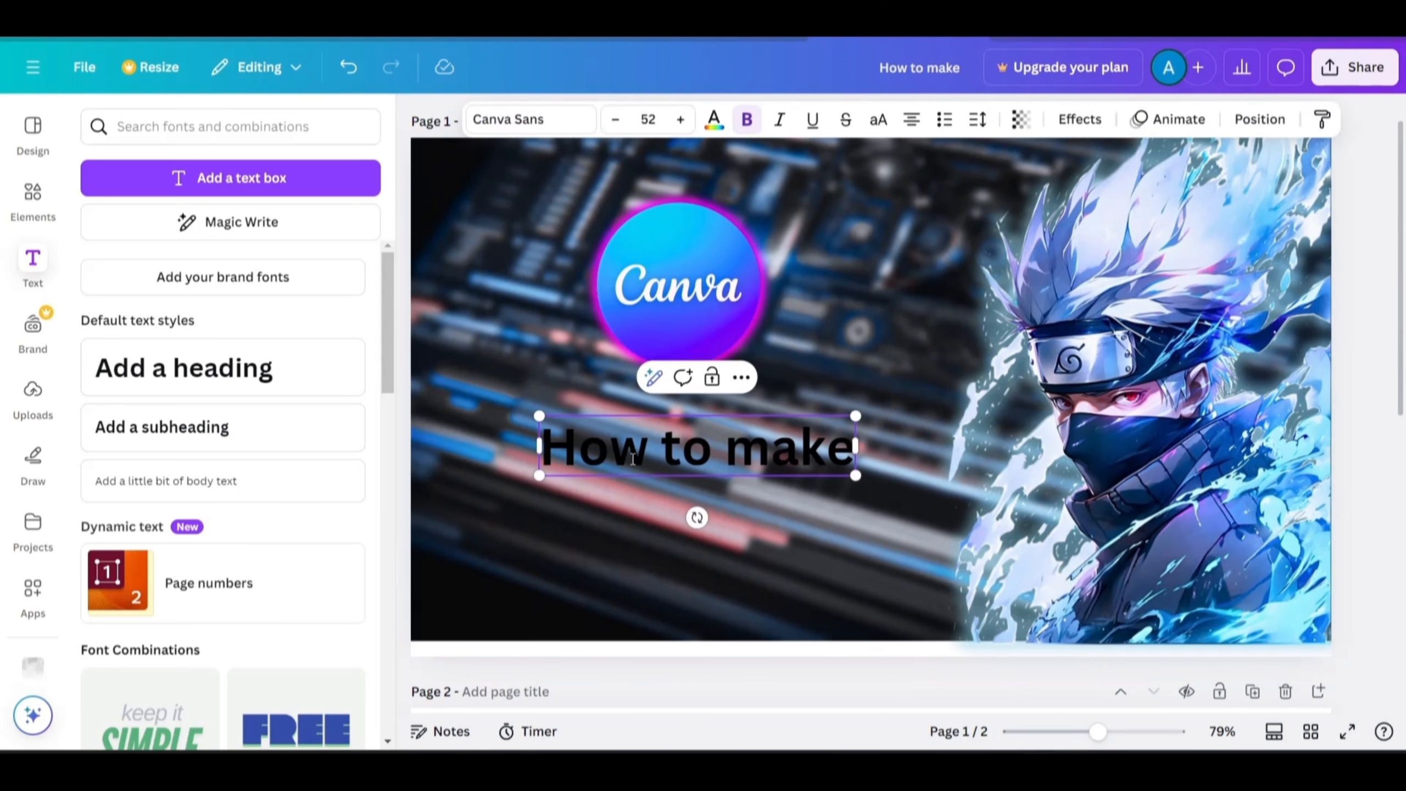
pyautogui.tripleClick(718, 447)
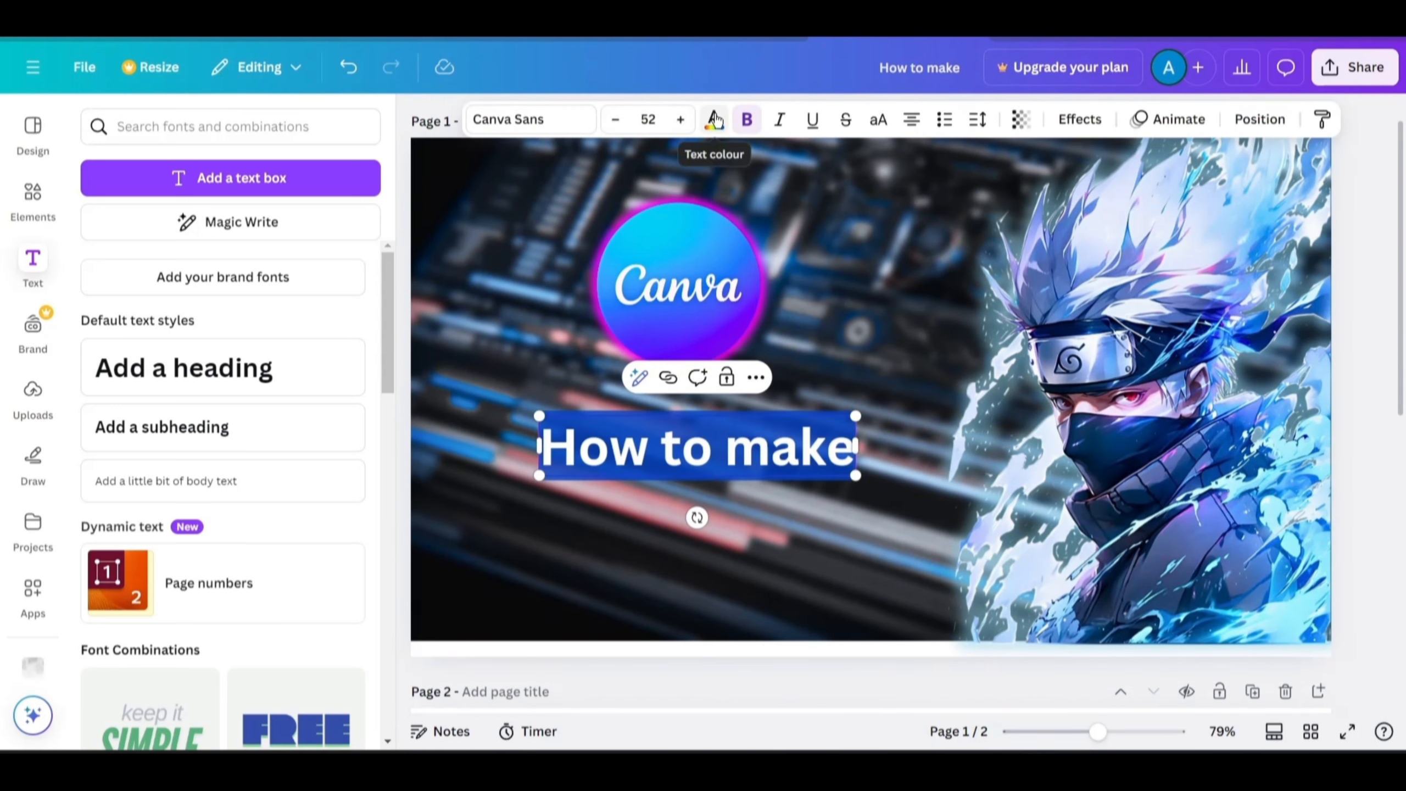
pyautogui.click(714, 120)
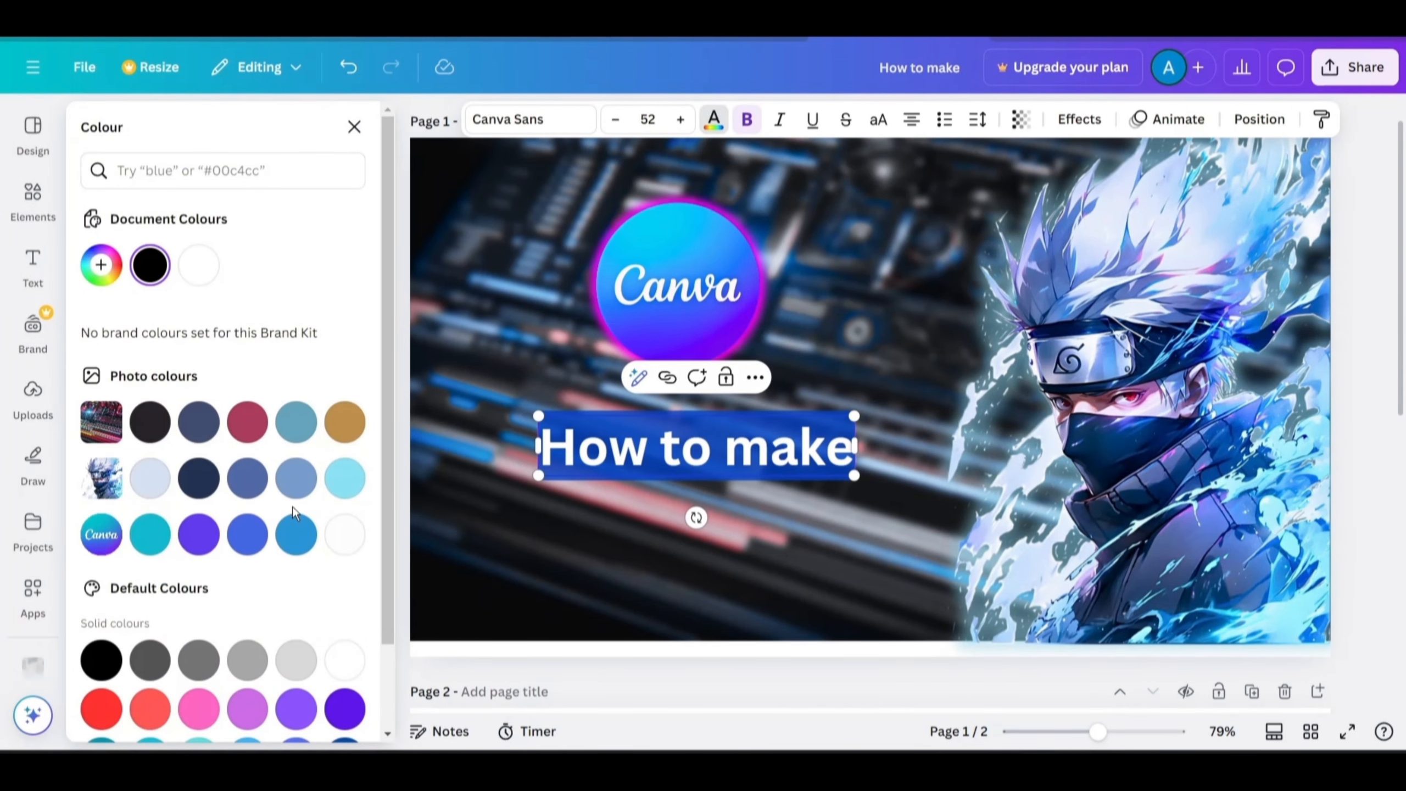
pyautogui.click(243, 478)
pyautogui.press('Escape')
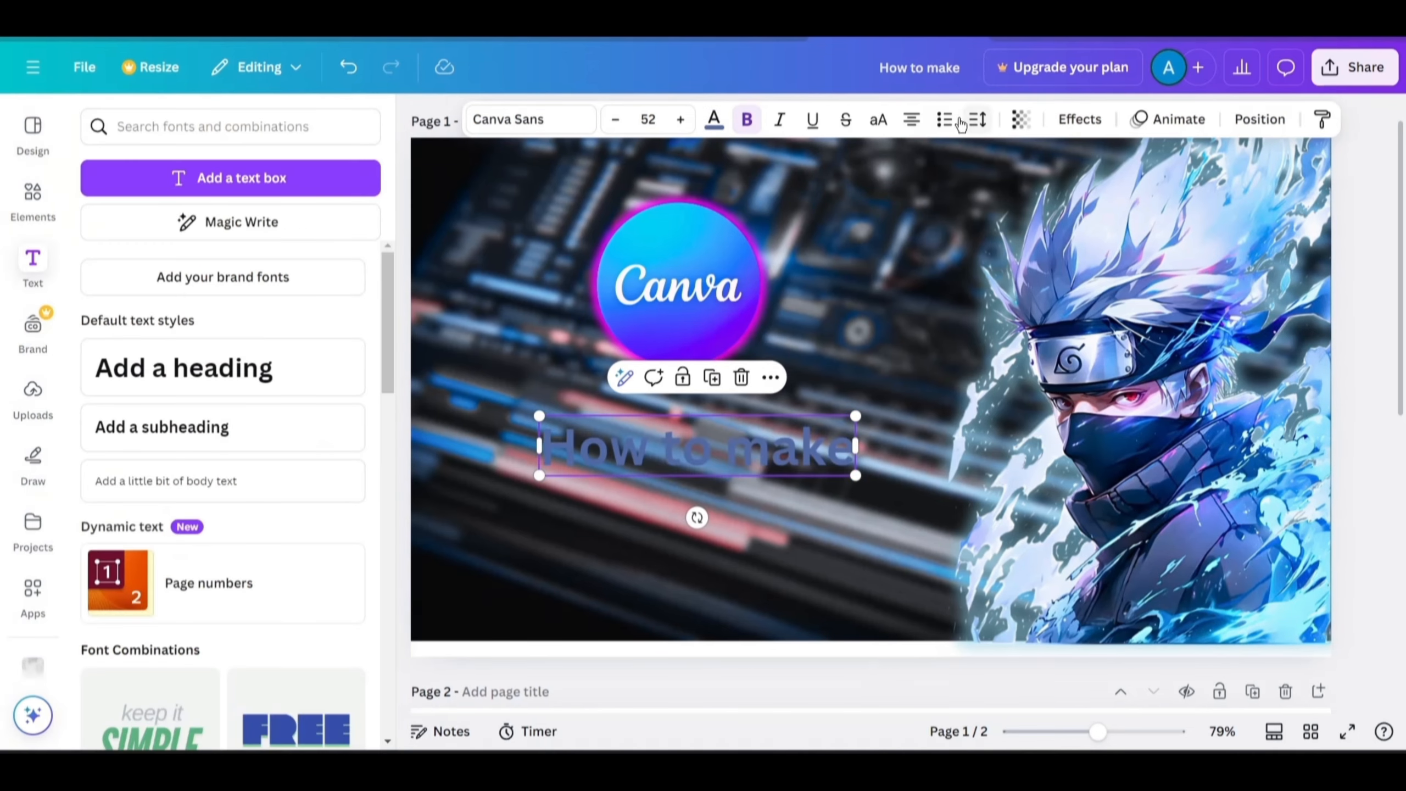
# Apply the Neon text effect to the title and raise its intensity to 100.
pyautogui.click(1079, 119)
pyautogui.click(321, 466)
pyautogui.moveTo(154, 553); pyautogui.dragTo(239, 552)
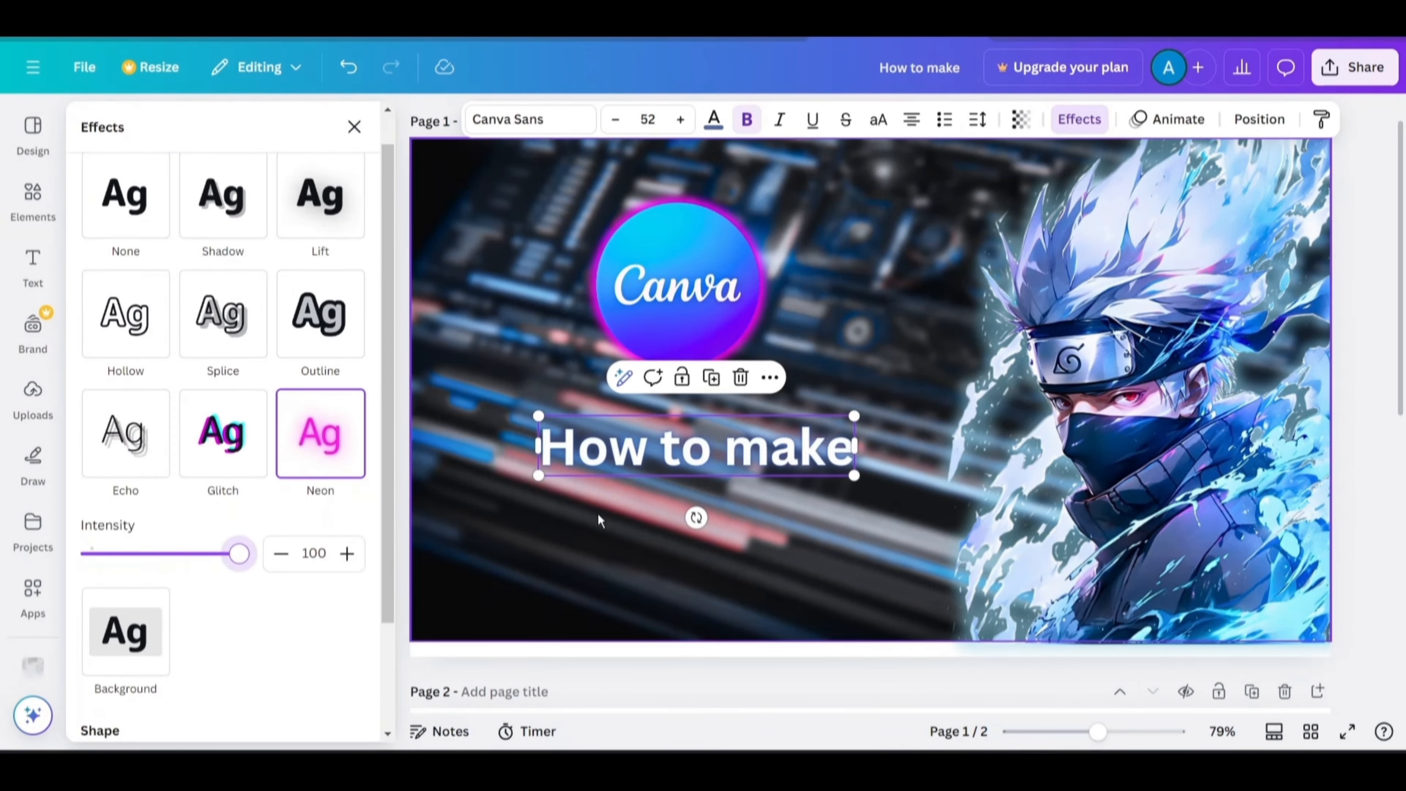
# Duplicate the title into a separate "make" word box and open a custom text colour for it.
pyautogui.moveTo(724, 446); pyautogui.dragTo(557, 529)
pyautogui.click(679, 350)
pyautogui.click(679, 350)
pyautogui.click(693, 529)
pyautogui.press('BackSpace')
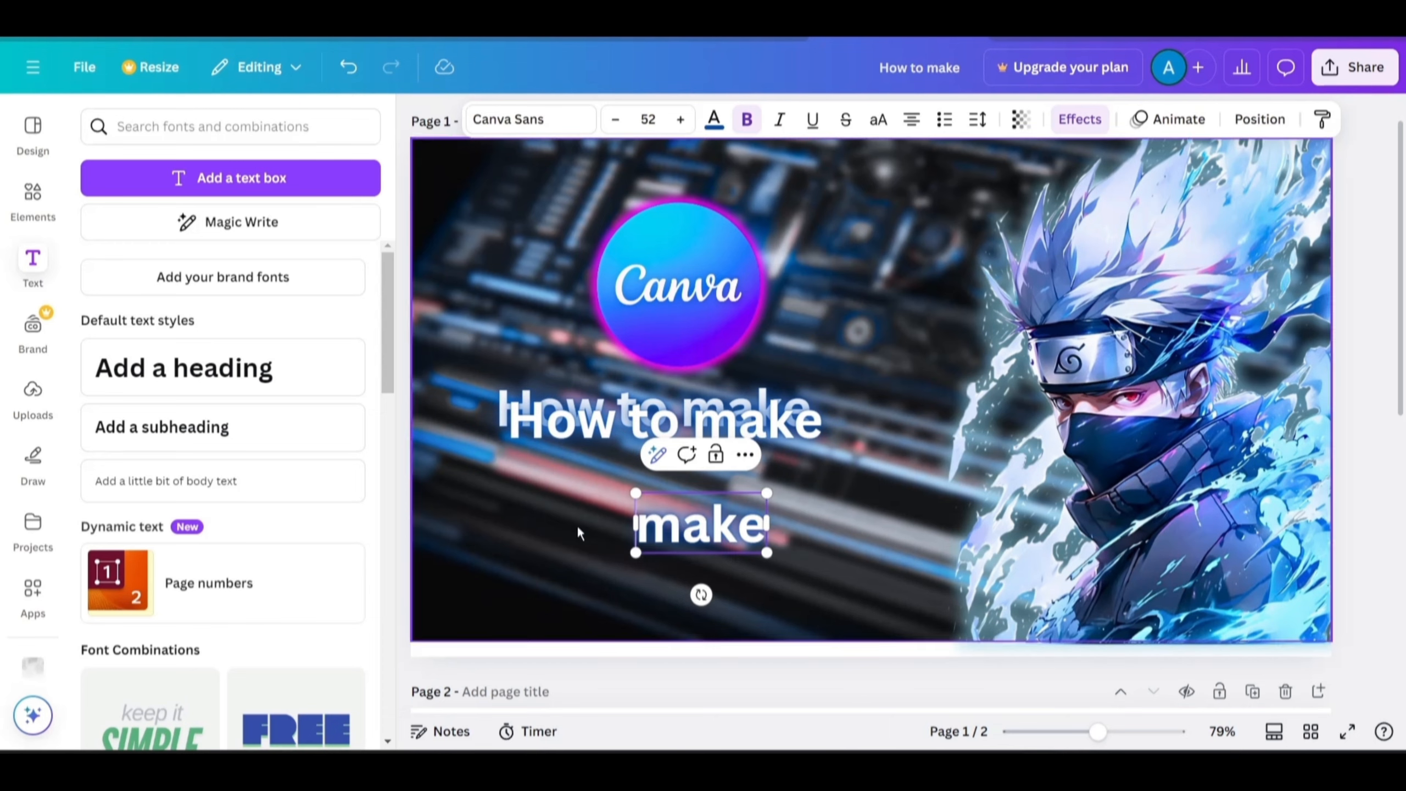
pyautogui.click(713, 118)
pyautogui.click(103, 263)
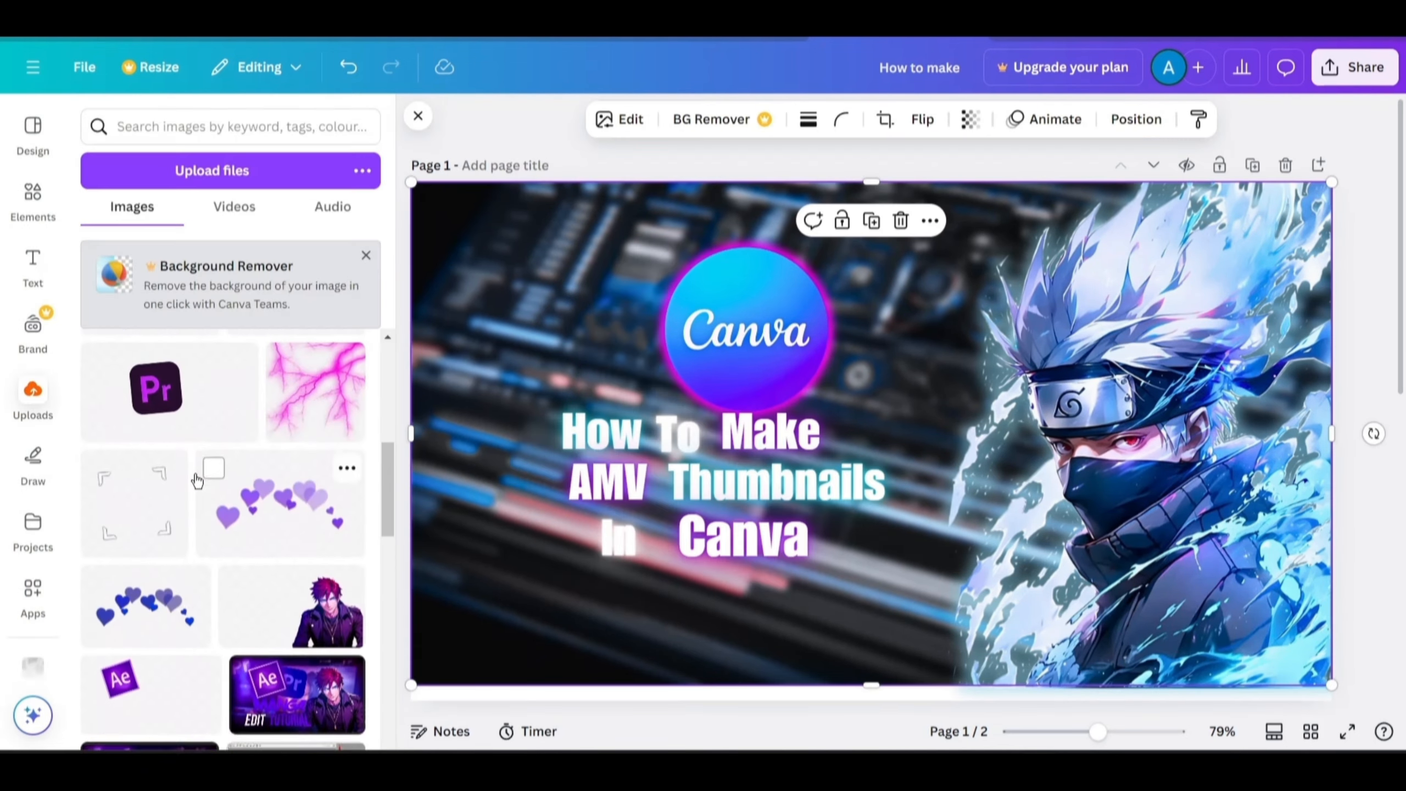
pyautogui.scroll(3, 196, 480)
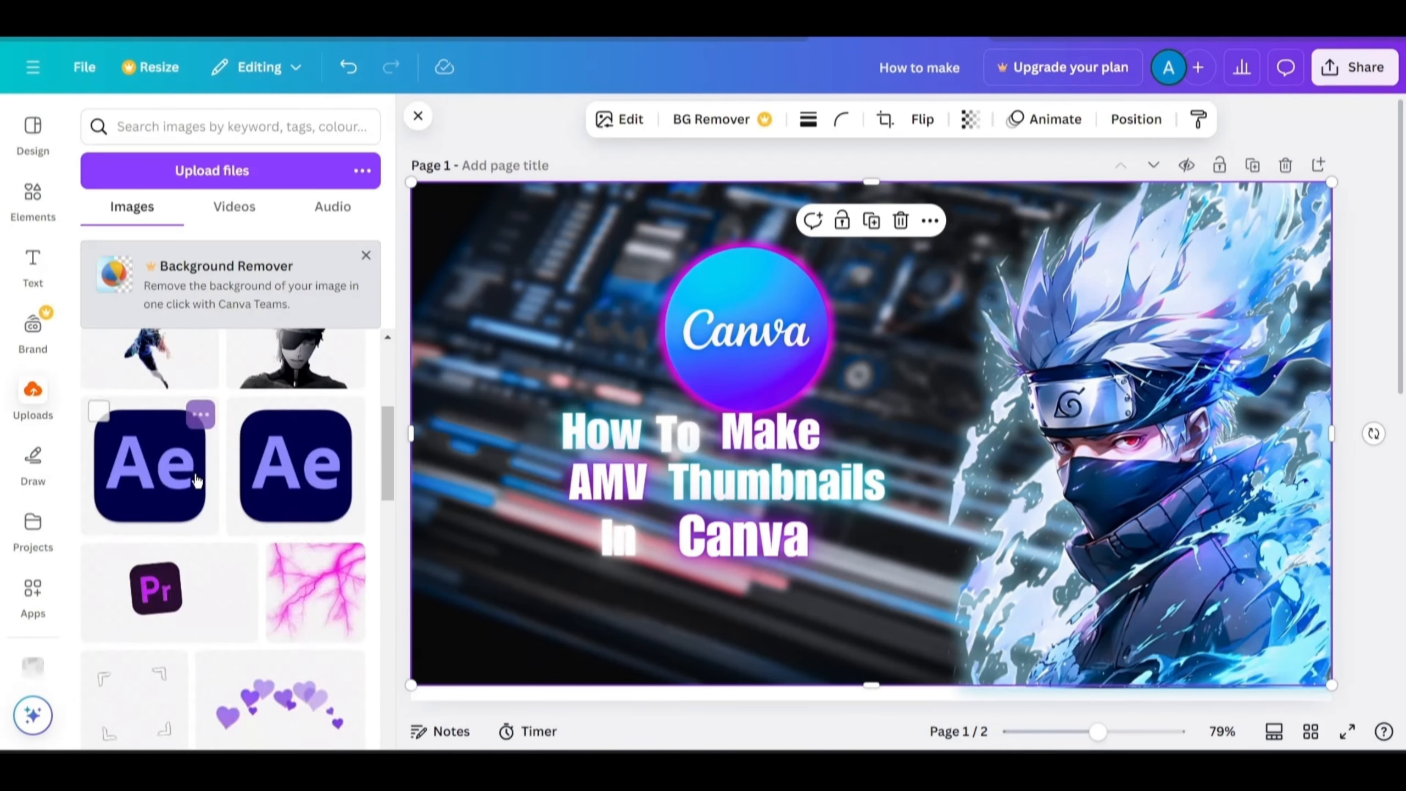
# Switch to the browser, pick a Photoshop logo PNG from image results and drag it onto the thumbnail.
pyautogui.scroll(6, 197, 481)
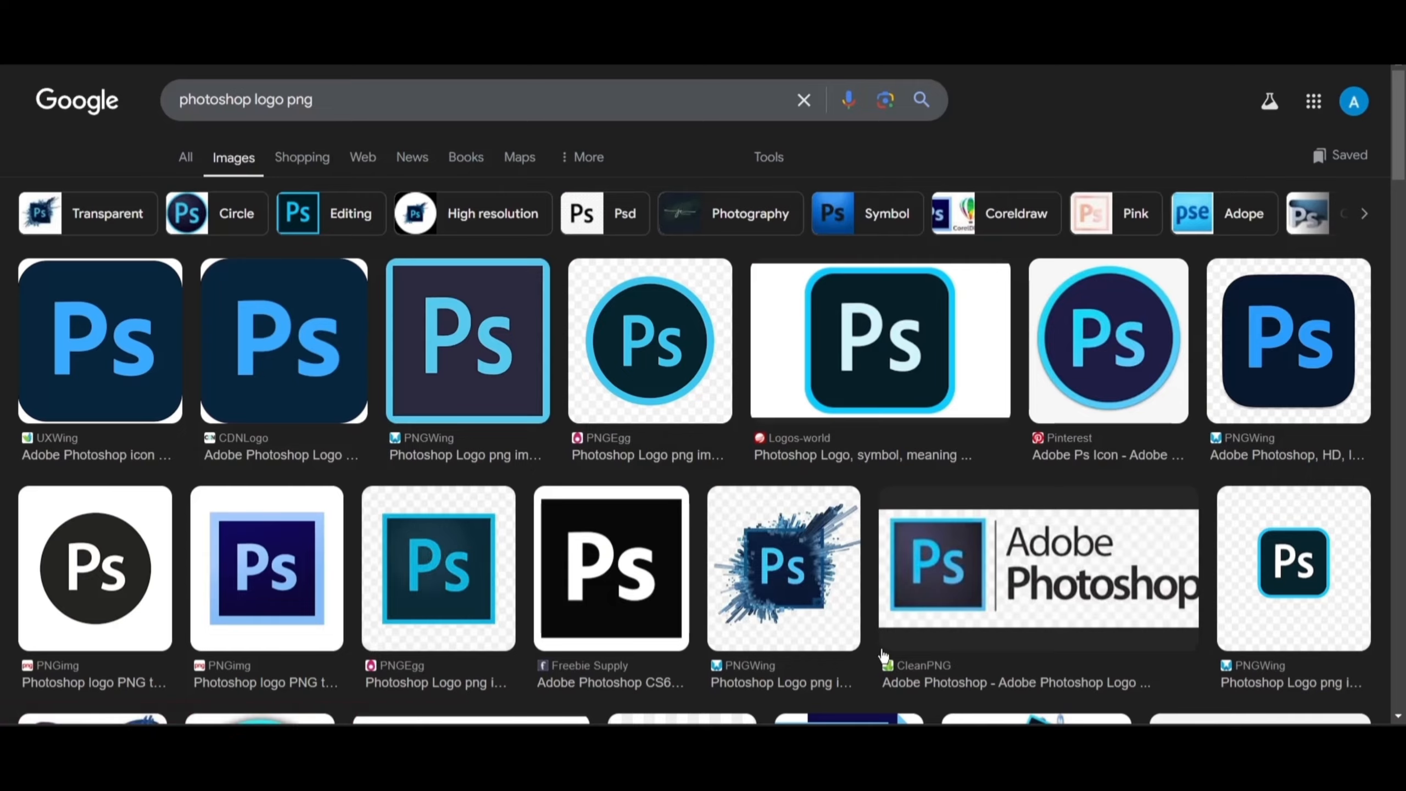
pyautogui.scroll(-4, 648, 451)
pyautogui.scroll(3, 647, 451)
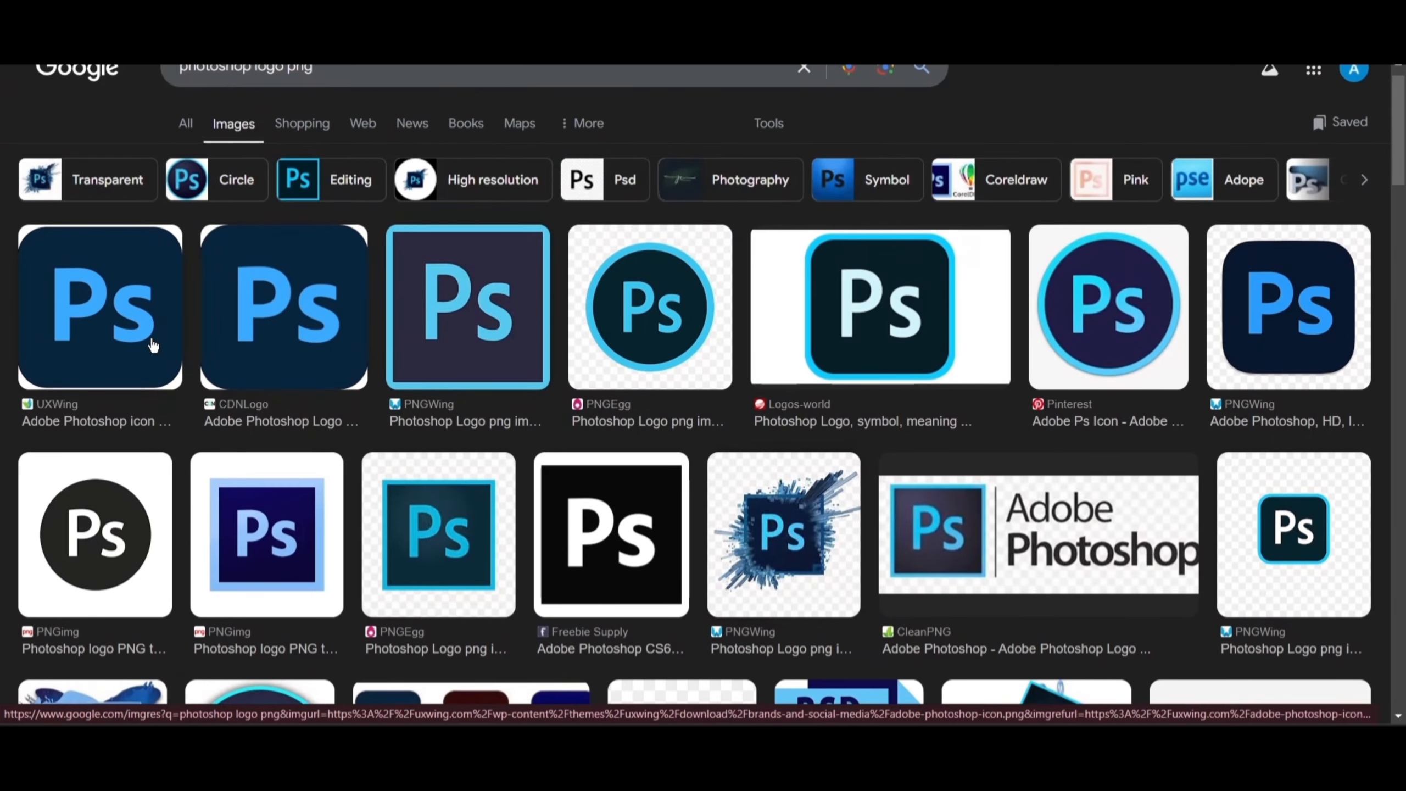
pyautogui.click(111, 327)
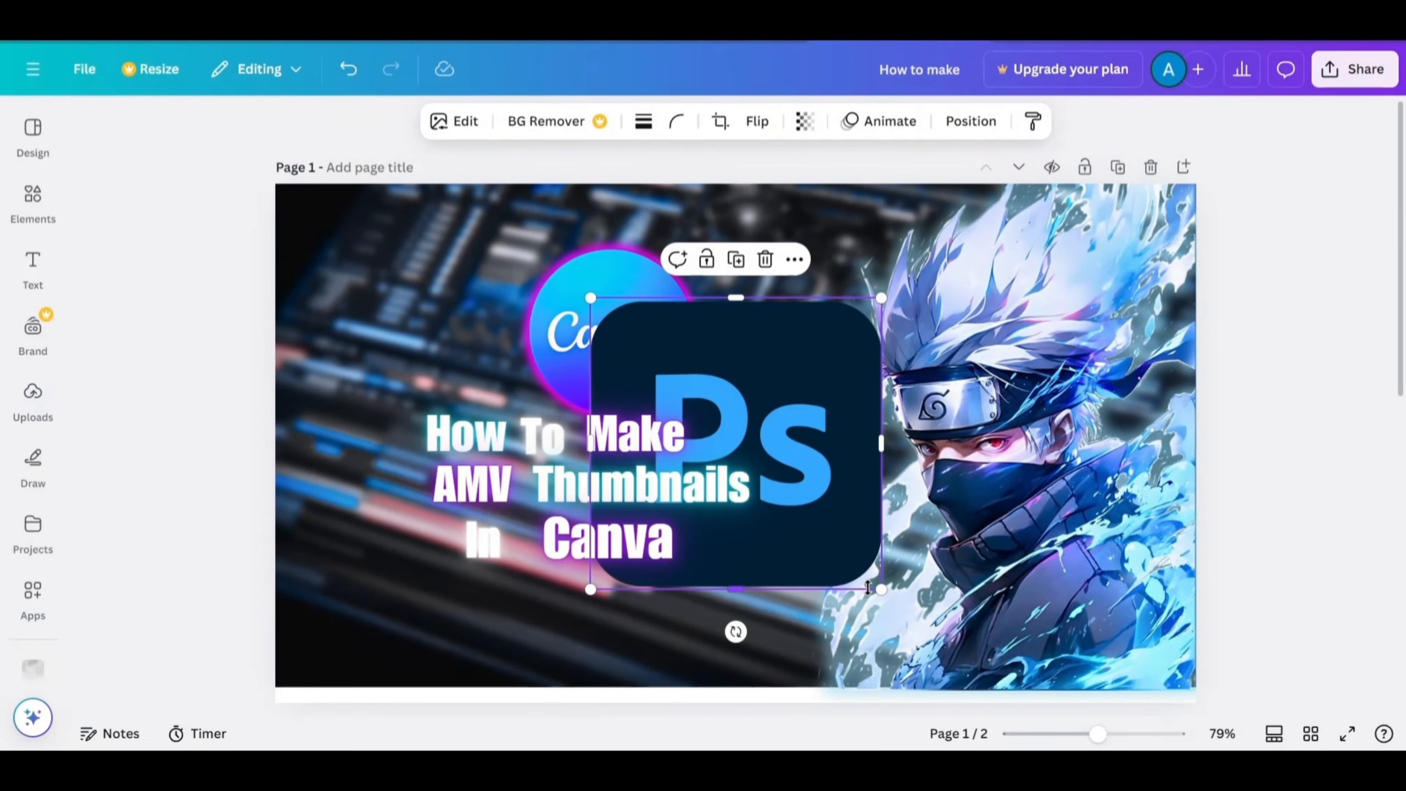
pyautogui.moveTo(866, 587); pyautogui.dragTo(769, 488)
pyautogui.moveTo(687, 394); pyautogui.dragTo(447, 316)
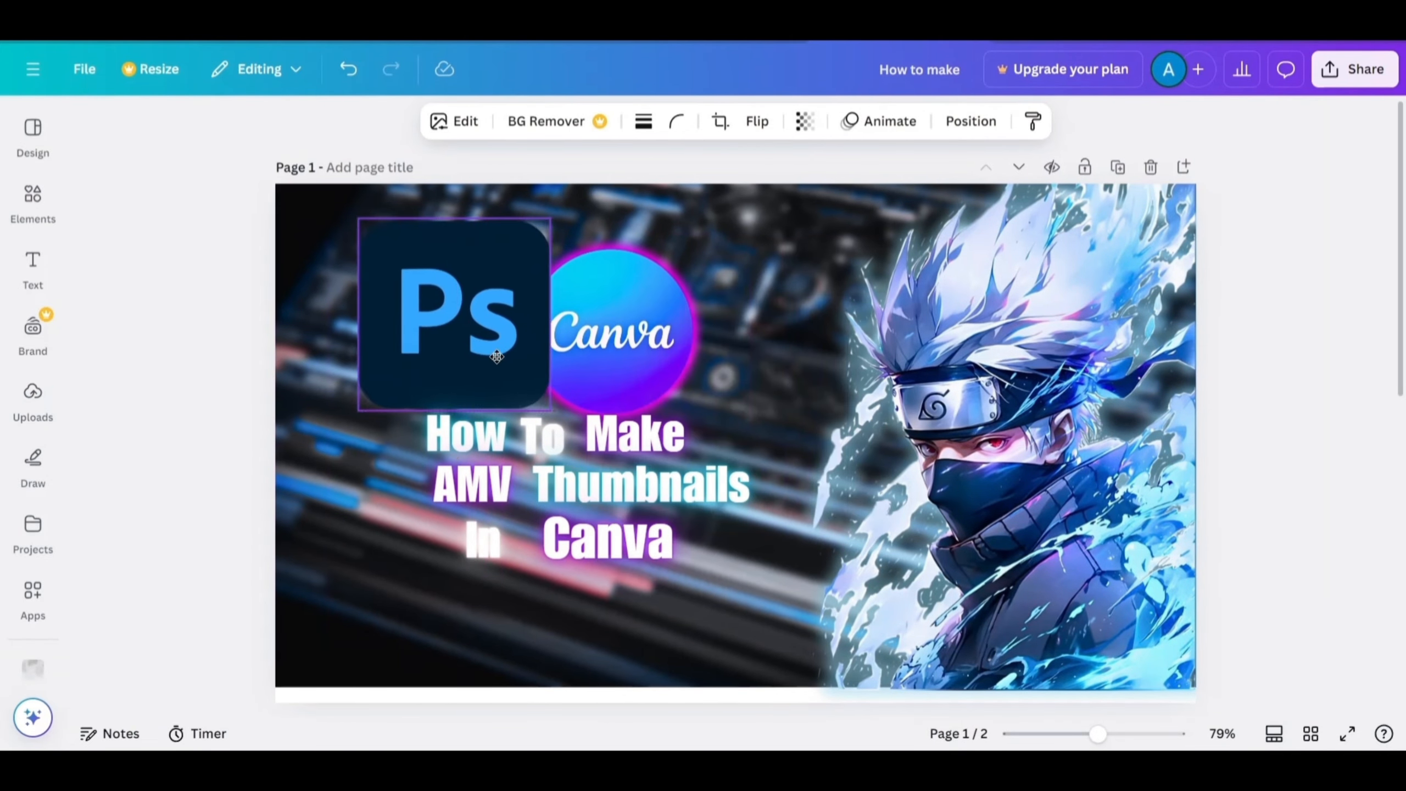
# Shrink and tilt the Photoshop logo next to the Canva logo.
pyautogui.moveTo(541, 409); pyautogui.dragTo(500, 368)
pyautogui.moveTo(427, 408); pyautogui.dragTo(459, 403)
pyautogui.moveTo(425, 332); pyautogui.dragTo(496, 352)
# Move the Photoshop logo's layer behind the Canva logo and shift it slightly right.
pyautogui.click(970, 121)
pyautogui.click(304, 175)
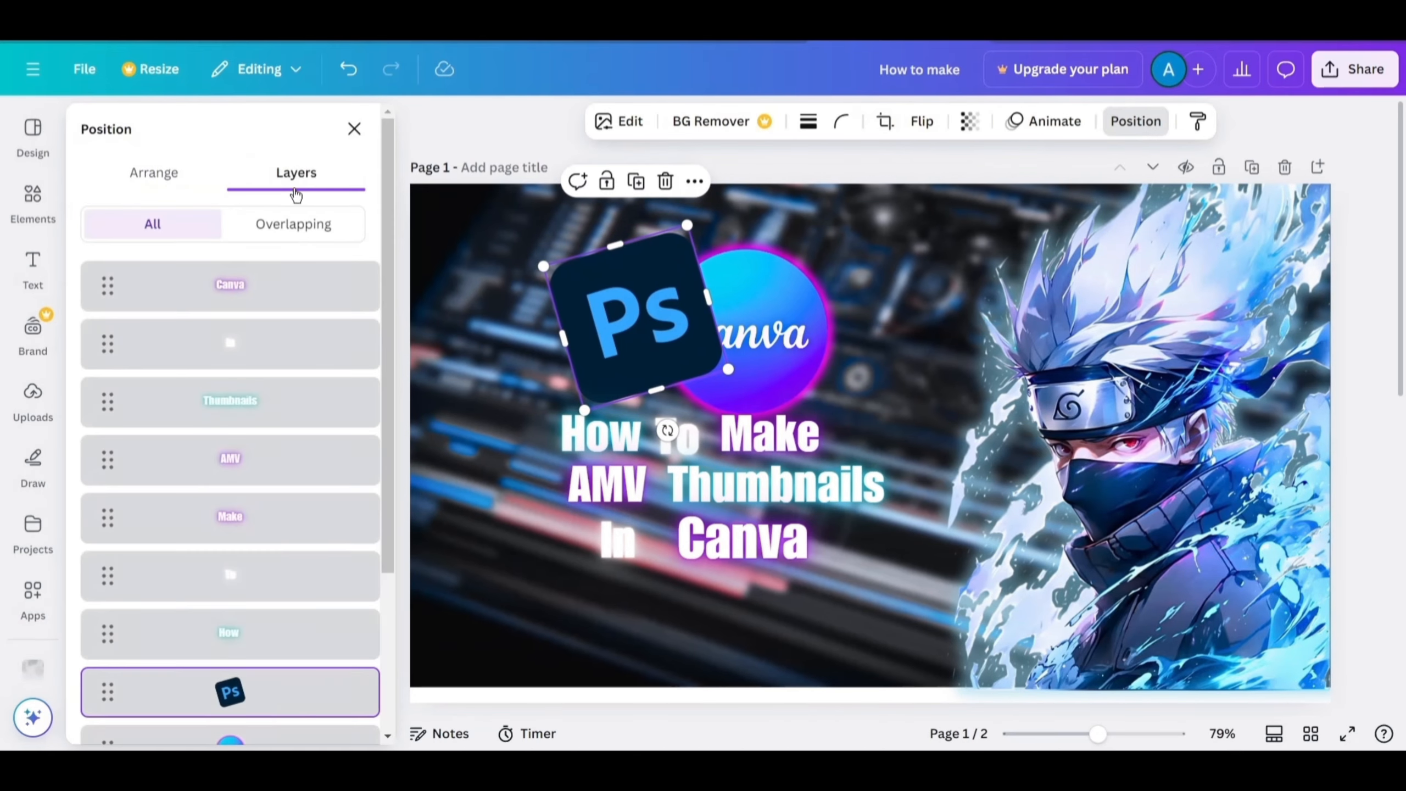
pyautogui.scroll(-4, 229, 471)
pyautogui.moveTo(230, 471); pyautogui.dragTo(229, 529)
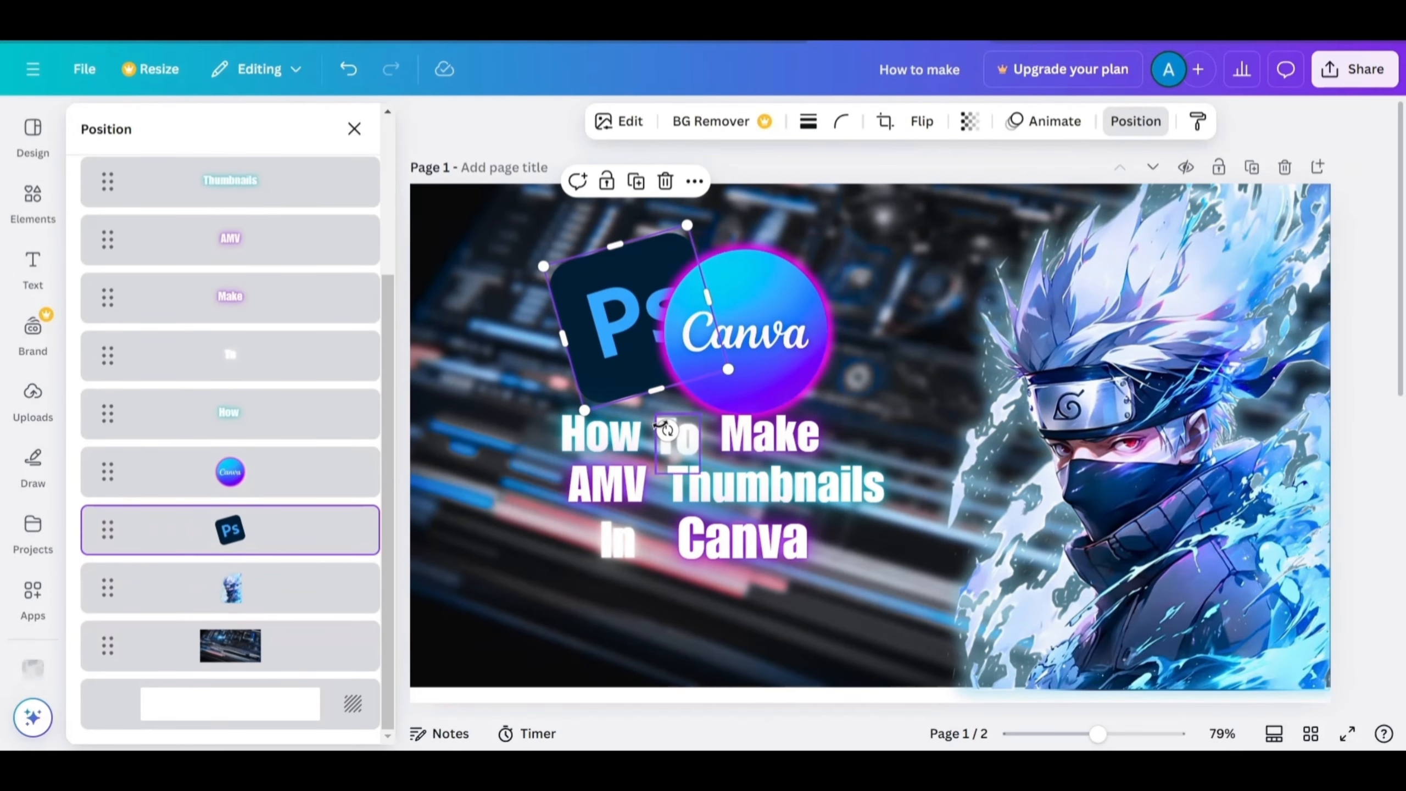
pyautogui.moveTo(587, 363); pyautogui.dragTo(614, 364)
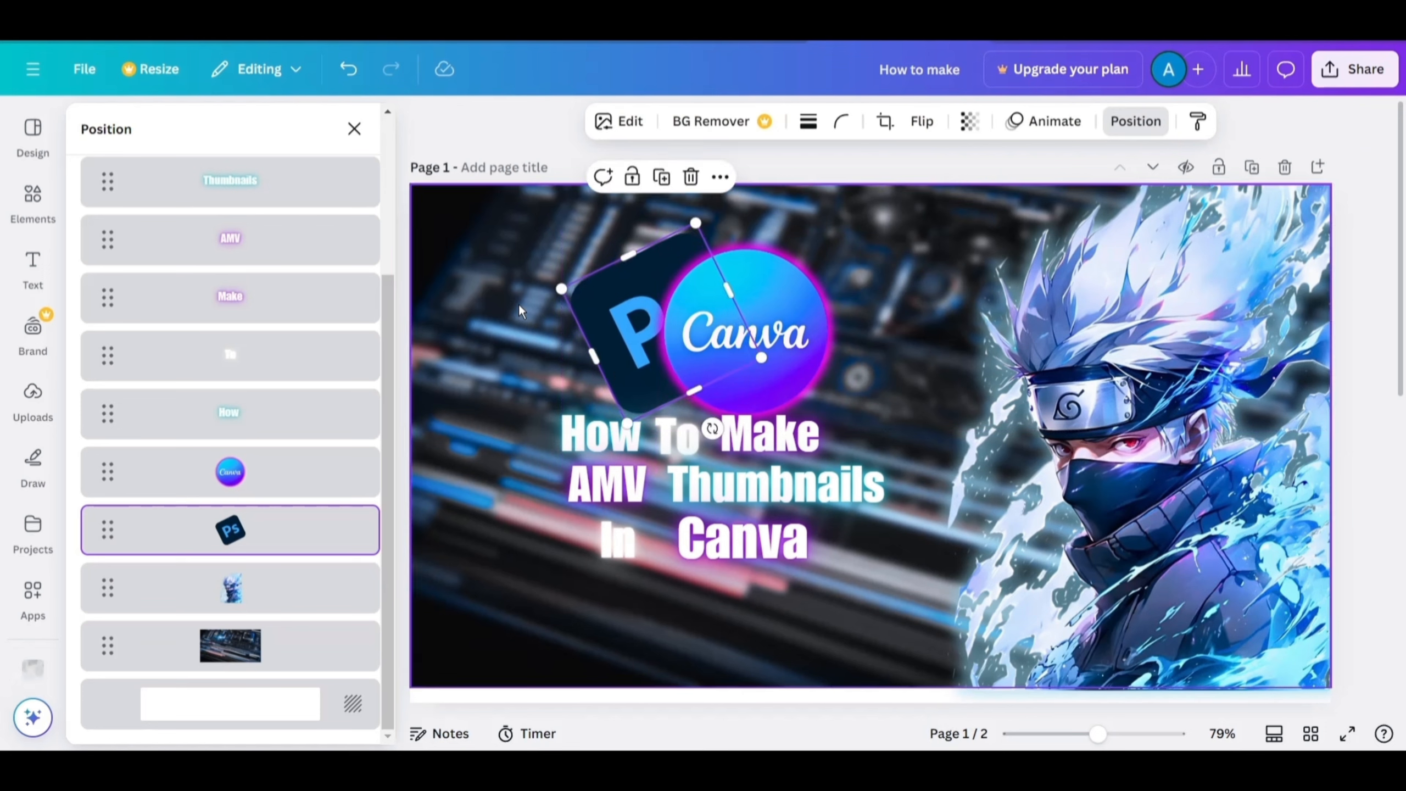
pyautogui.click(519, 304)
# Apply a cyan Glow shadow to the Photoshop logo with intensity 100.
pyautogui.click(606, 279)
pyautogui.click(610, 127)
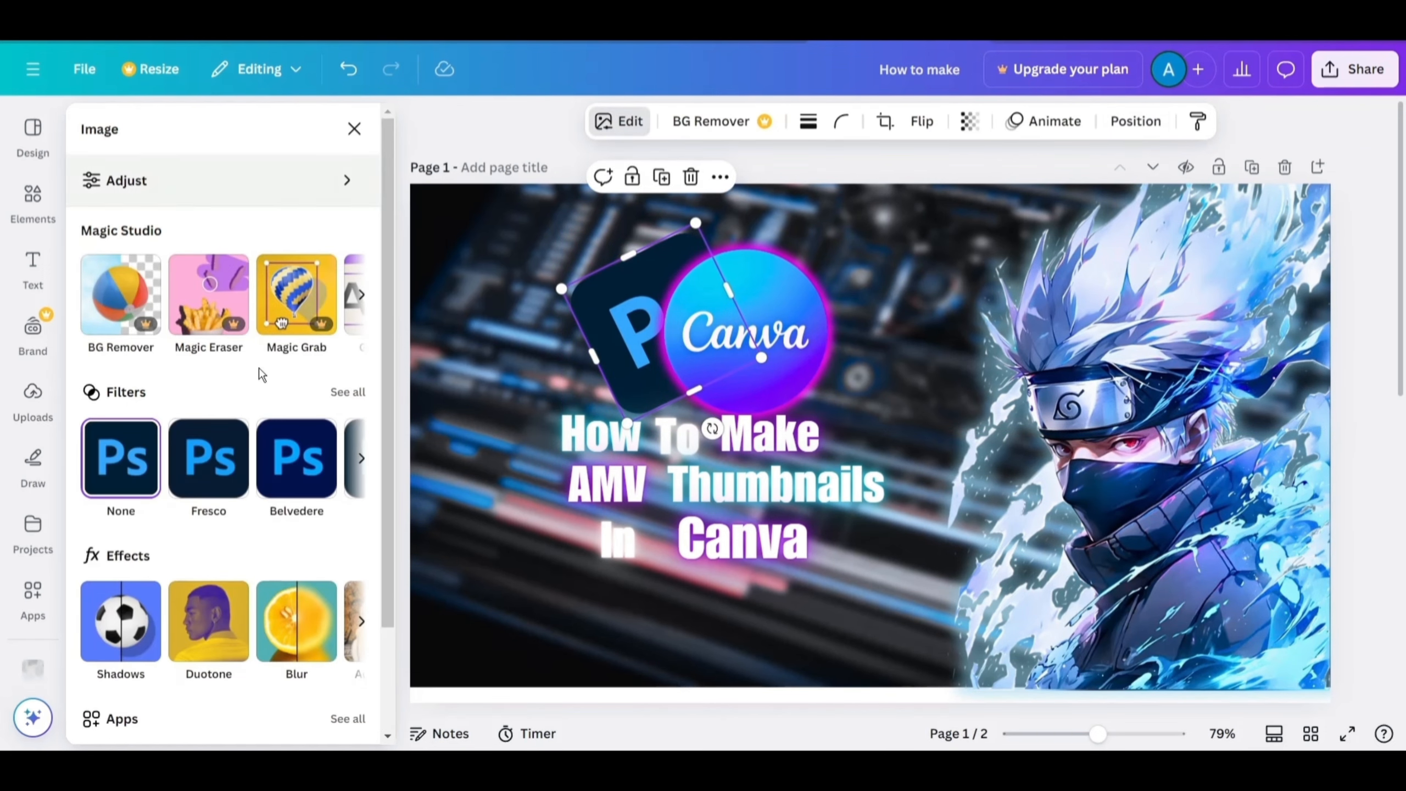
pyautogui.click(122, 615)
pyautogui.click(128, 339)
pyautogui.scroll(-3, 127, 360)
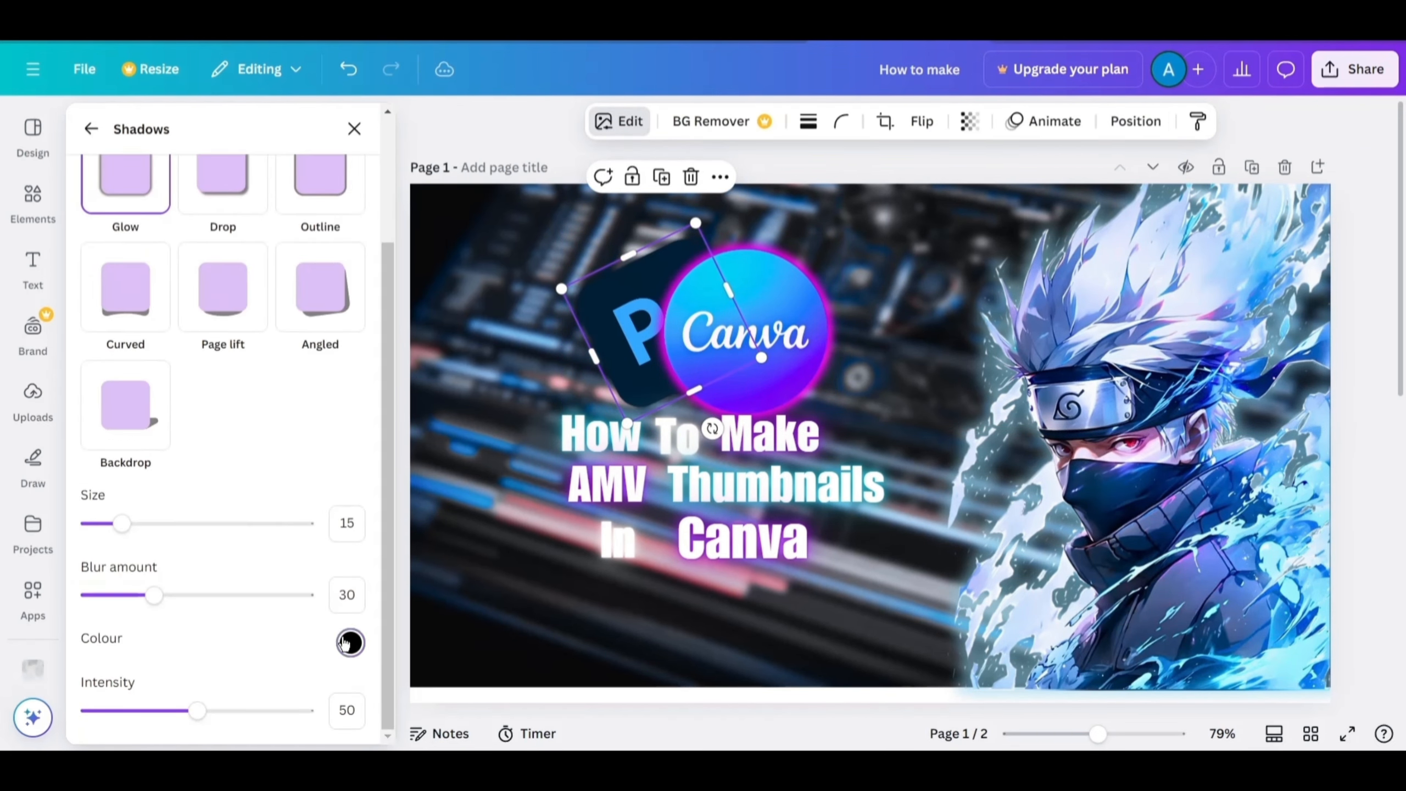
pyautogui.click(350, 643)
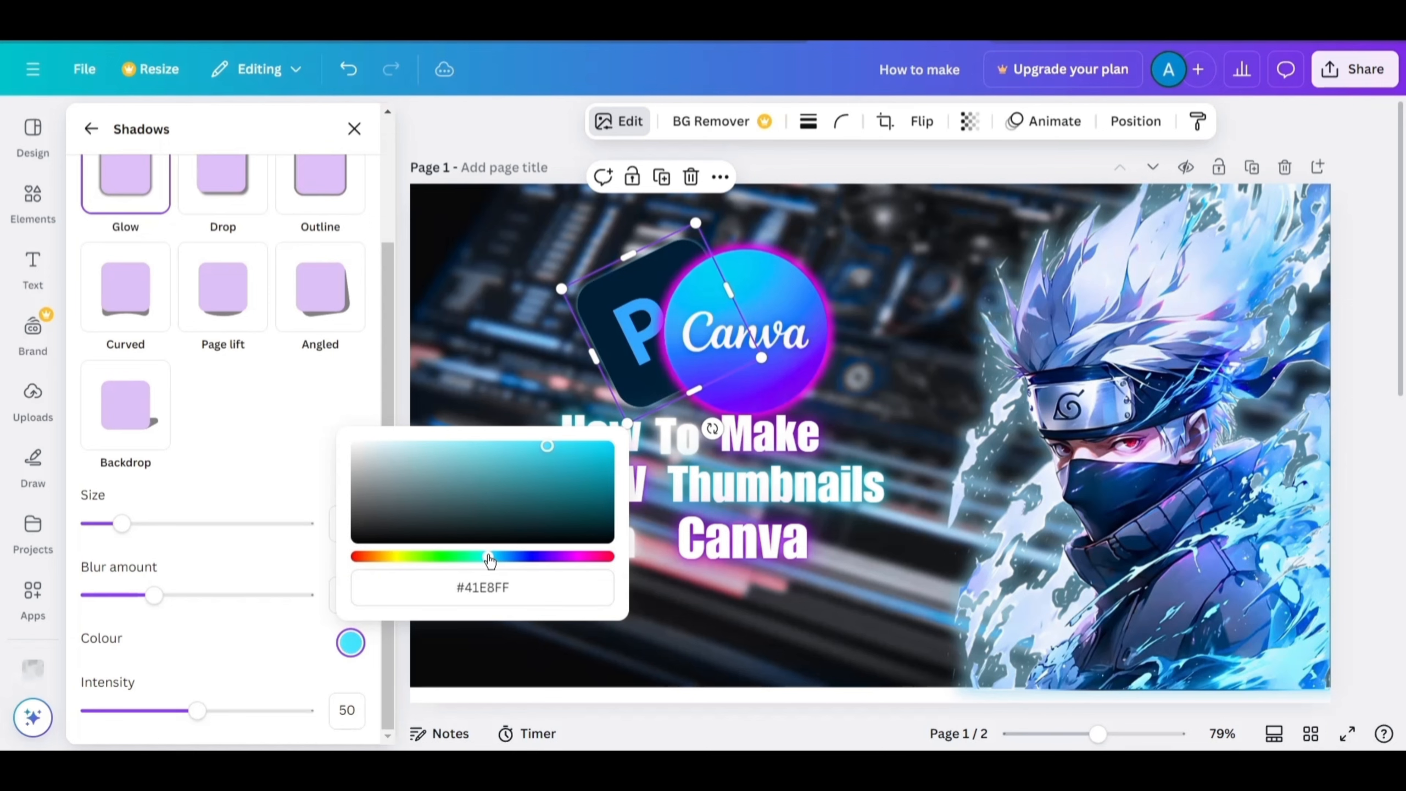
pyautogui.moveTo(197, 711); pyautogui.dragTo(313, 710)
pyautogui.click(498, 501)
# Duplicate the "Canva" title word and change the copy's text to "P".
pyautogui.scroll(-3, 710, 380)
pyautogui.click(710, 380)
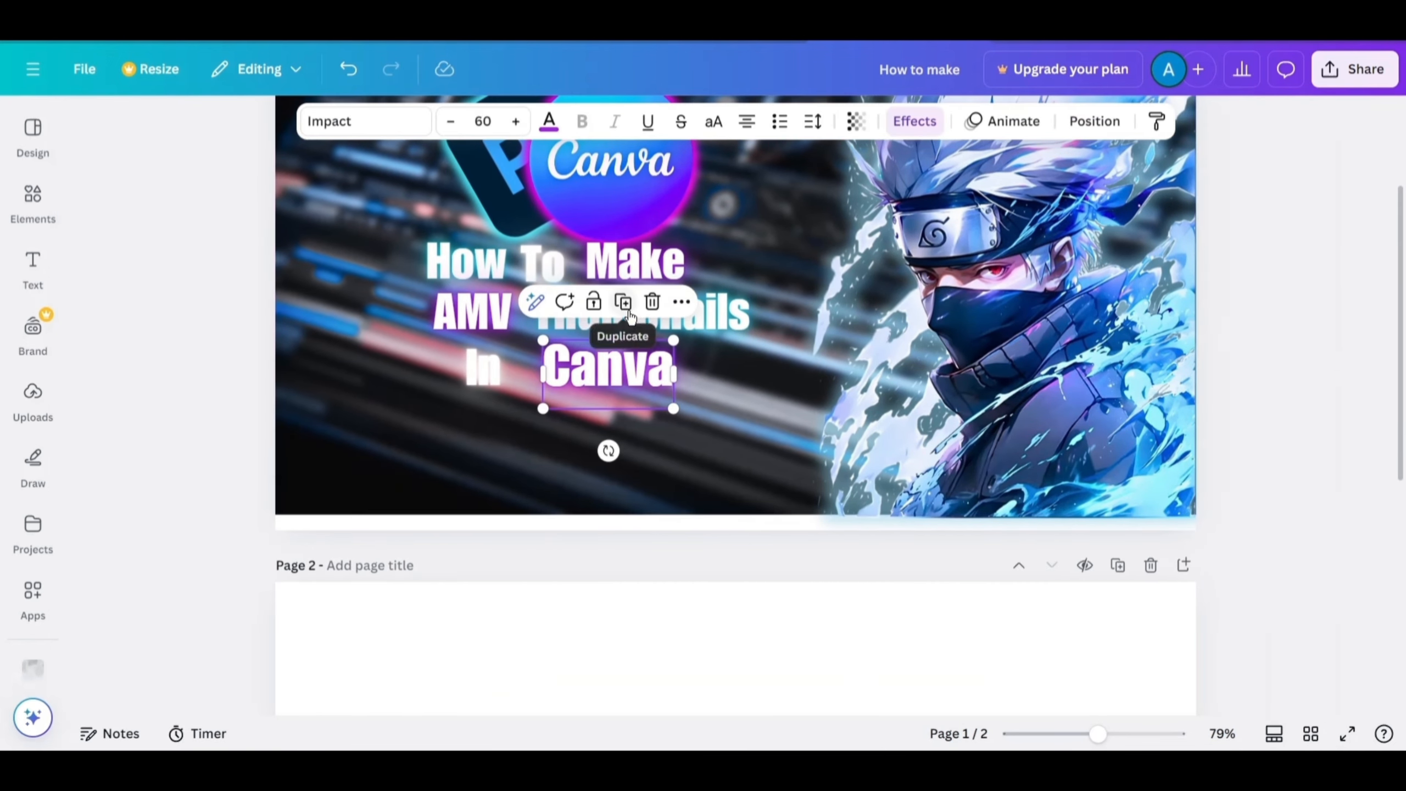
pyautogui.click(622, 303)
pyautogui.moveTo(640, 391); pyautogui.dragTo(705, 432)
pyautogui.doubleClick(705, 432)
pyautogui.write('p')
pyautogui.press('BackSpace')
pyautogui.press('capslock')
pyautogui.write('P')
pyautogui.press('capslock')
pyautogui.scroll(3, 706, 432)
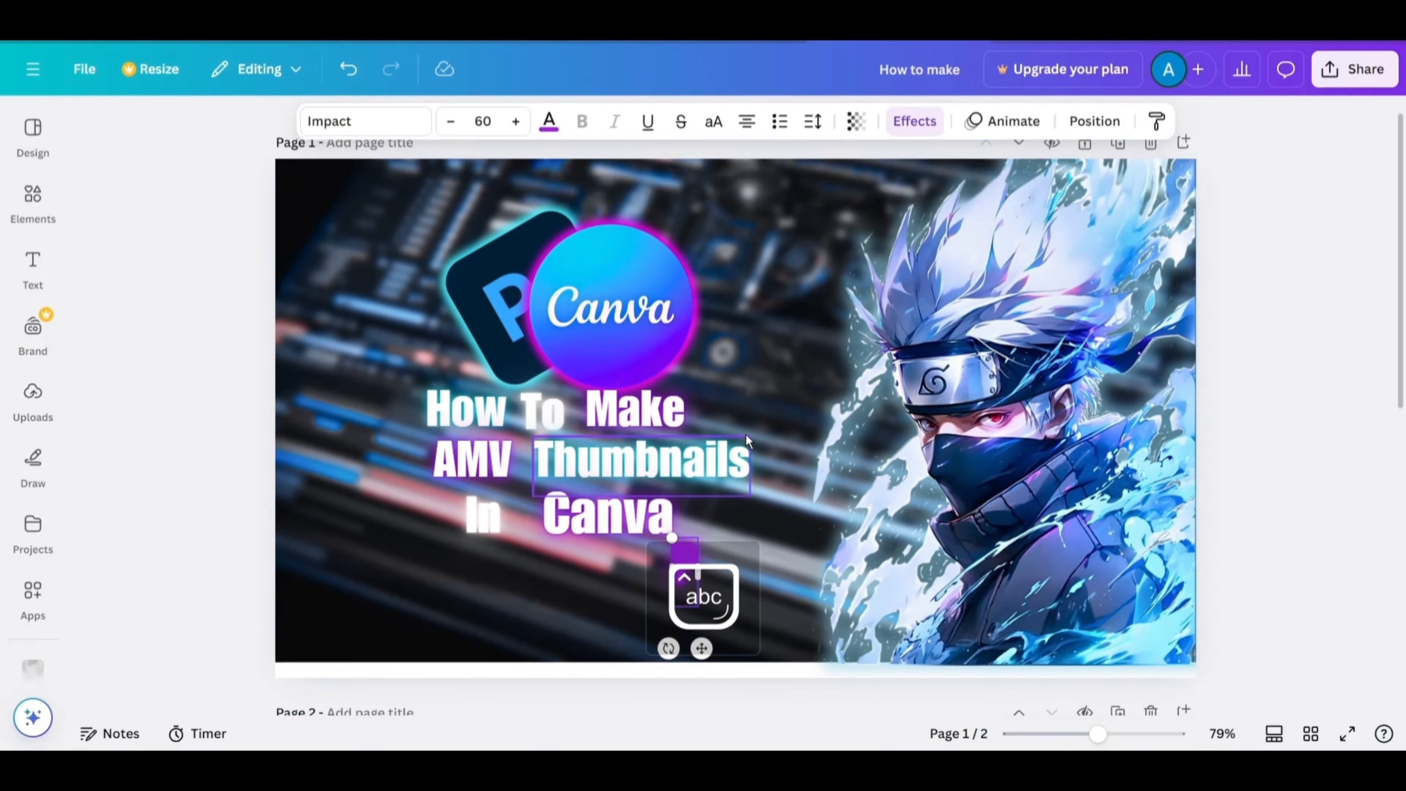
# Colour the "P" light blue and place it tilted over the Photoshop logo.
pyautogui.scroll(-1, 705, 432)
pyautogui.click(549, 121)
pyautogui.click(198, 536)
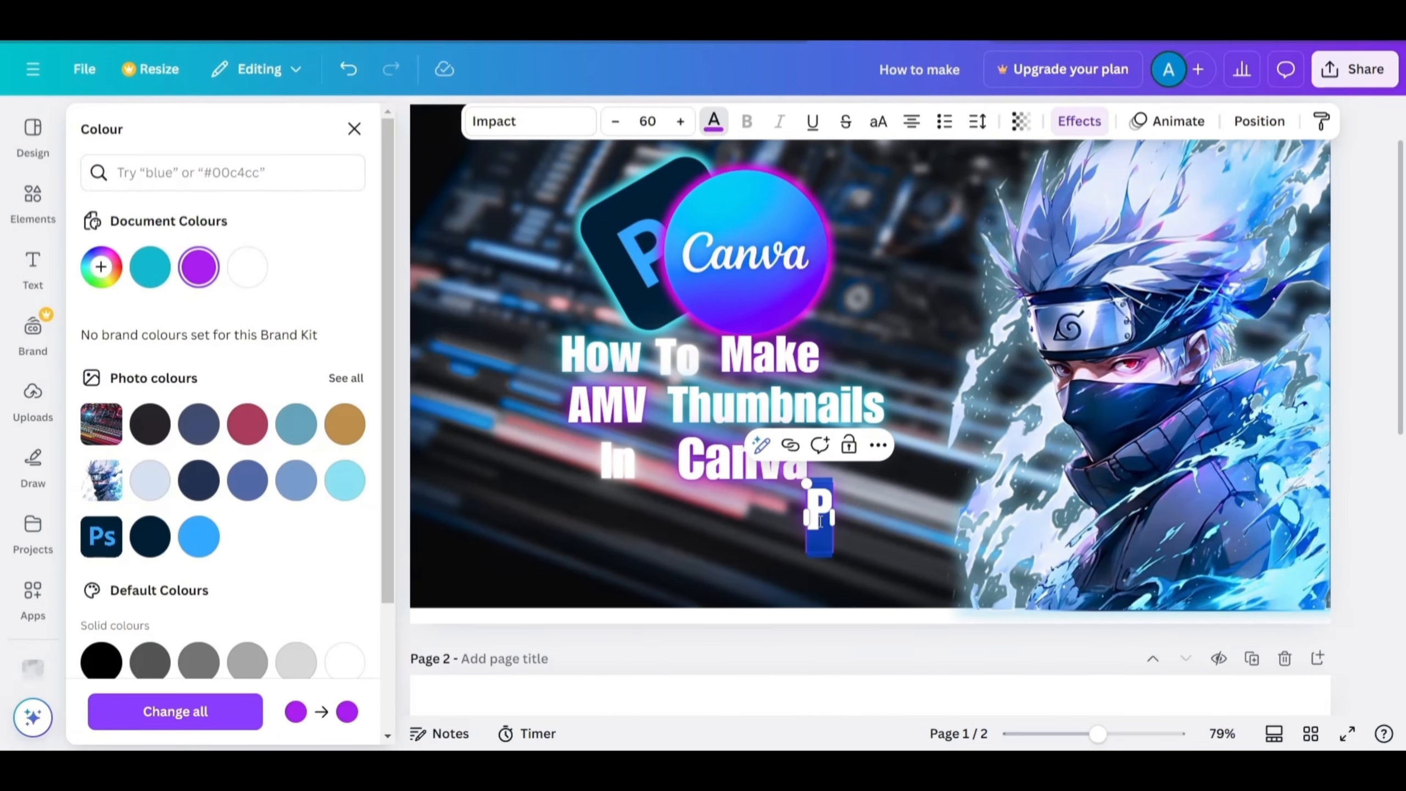
pyautogui.click(475, 562)
pyautogui.moveTo(682, 584); pyautogui.dragTo(506, 338)
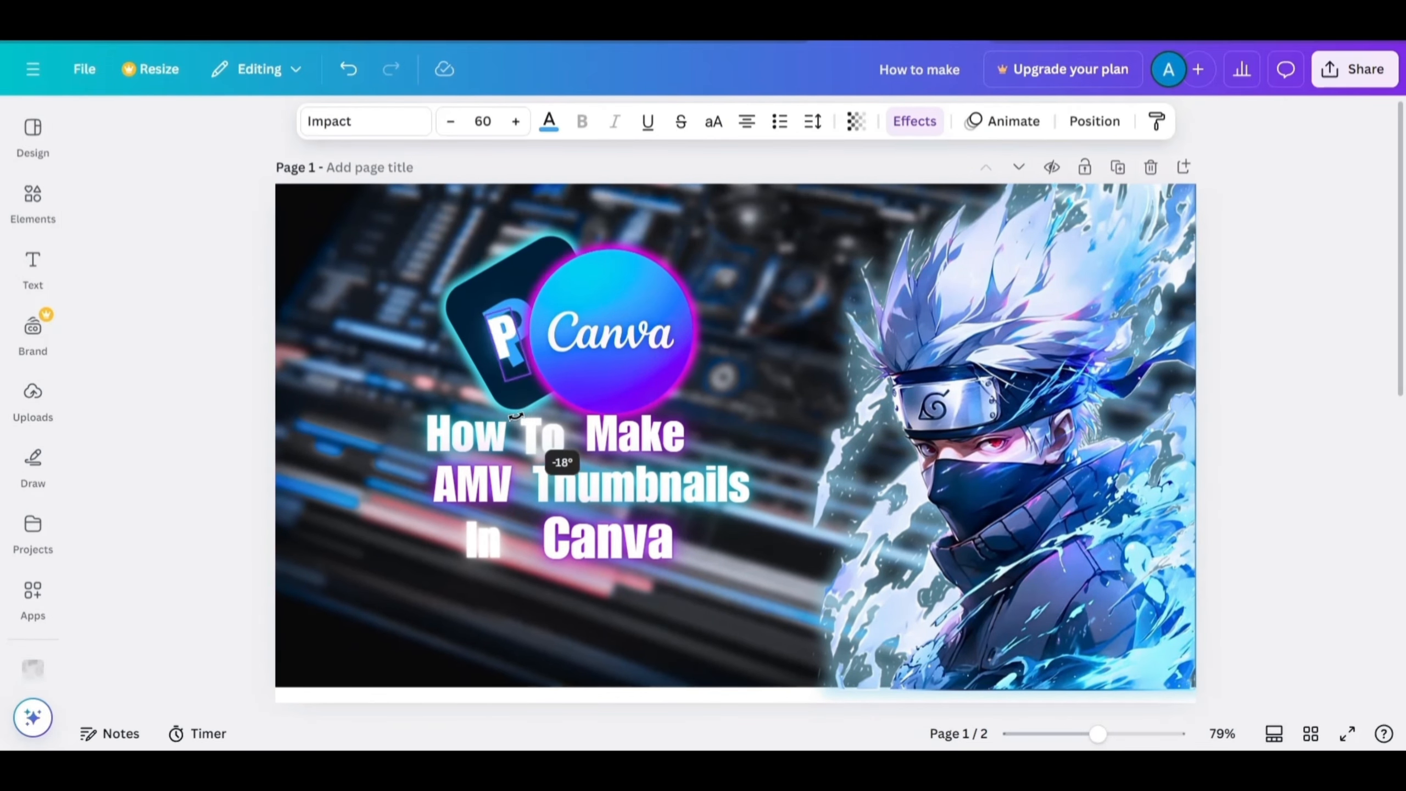
pyautogui.moveTo(531, 410); pyautogui.dragTo(530, 410)
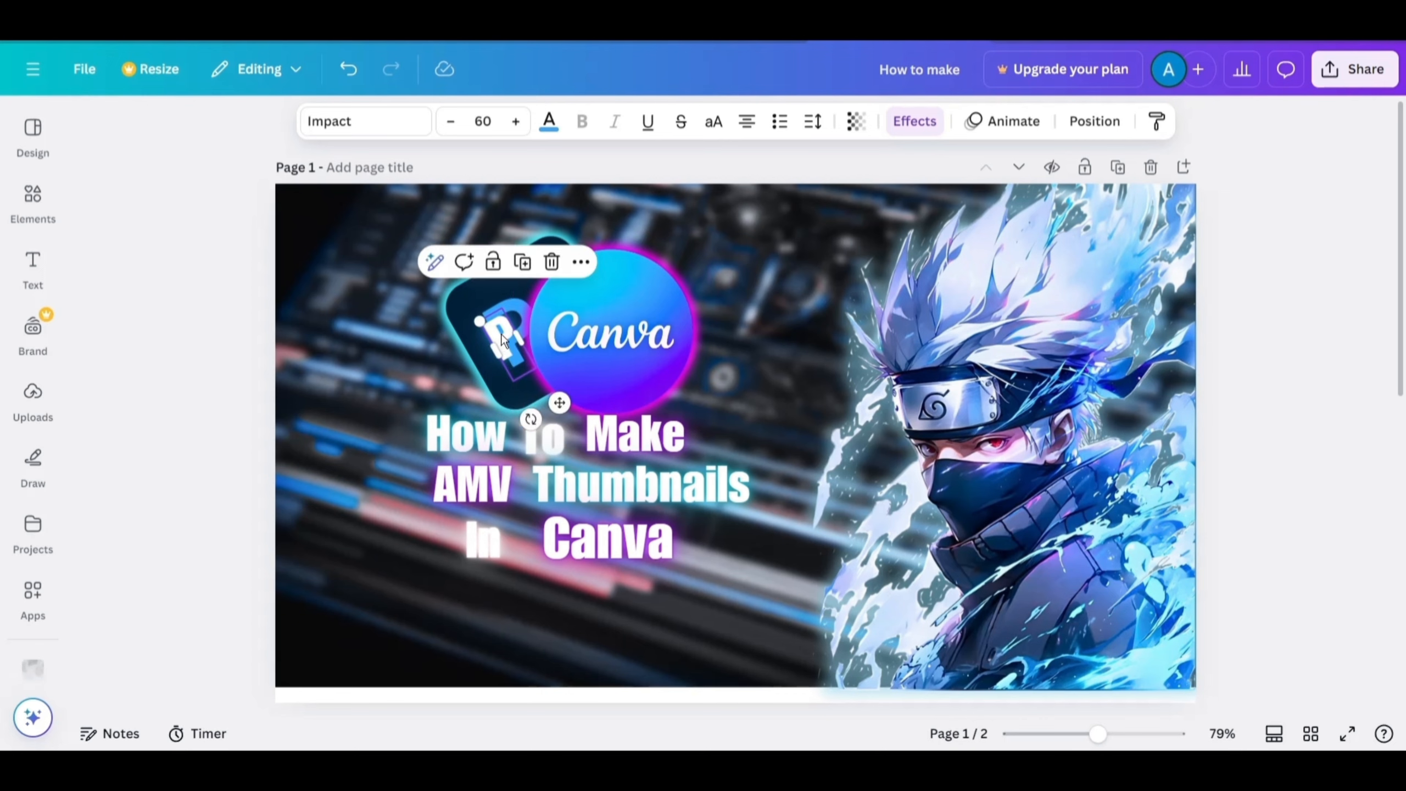
# Set the "P" text's font size to 120.
pyautogui.click(496, 124)
pyautogui.write('120')
pyautogui.press('Return')
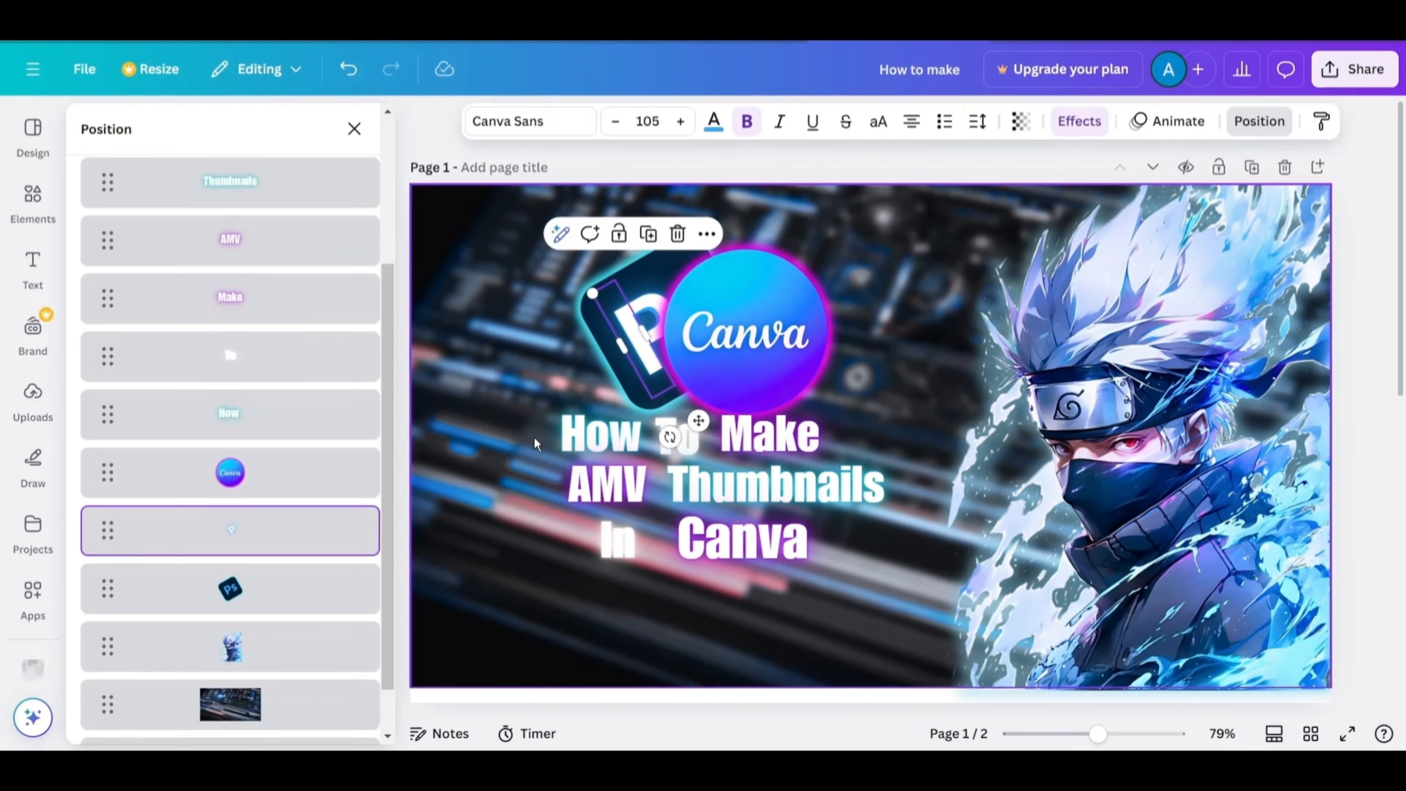
pyautogui.click(534, 435)
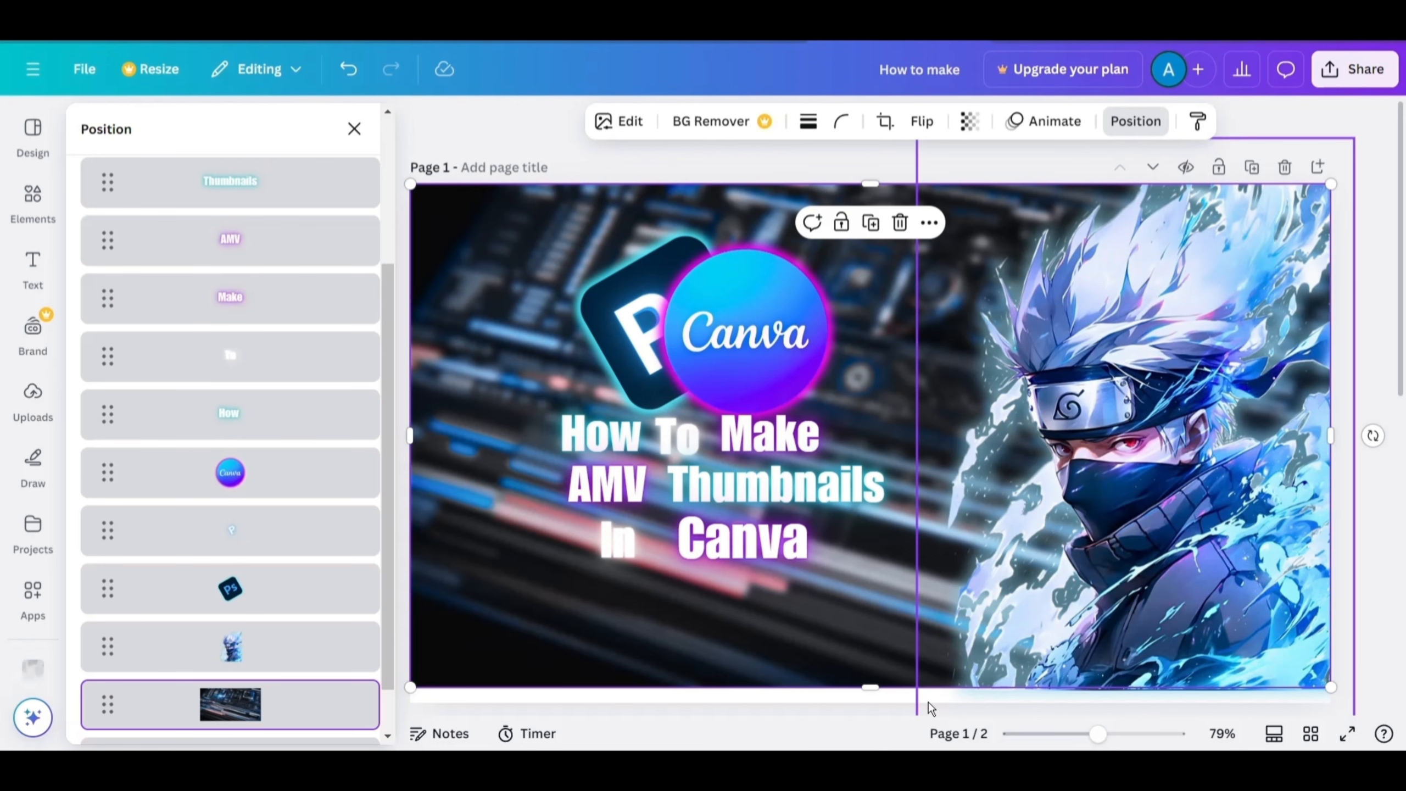
# Add a soft light glow element and place it around Kakashi's head.
pyautogui.click(32, 199)
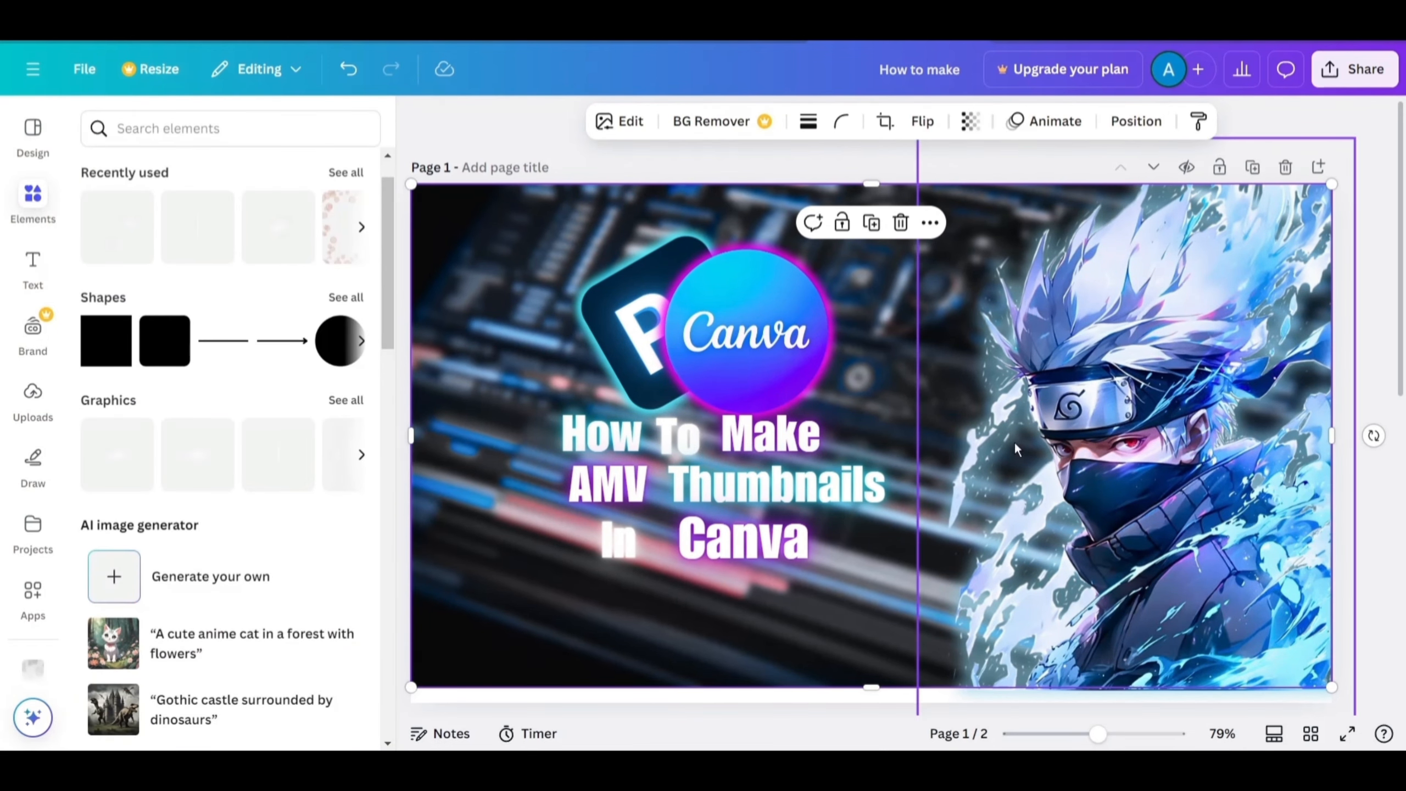
pyautogui.click(1095, 398)
pyautogui.moveTo(1095, 397); pyautogui.dragTo(927, 480)
pyautogui.moveTo(1317, 271); pyautogui.dragTo(1234, 326)
pyautogui.moveTo(603, 656); pyautogui.dragTo(1101, 426)
pyautogui.moveTo(1102, 426); pyautogui.dragTo(1028, 430)
# Move the glow element's layer behind the Kakashi image, just above the background.
pyautogui.click(1130, 122)
pyautogui.scroll(-5, 232, 388)
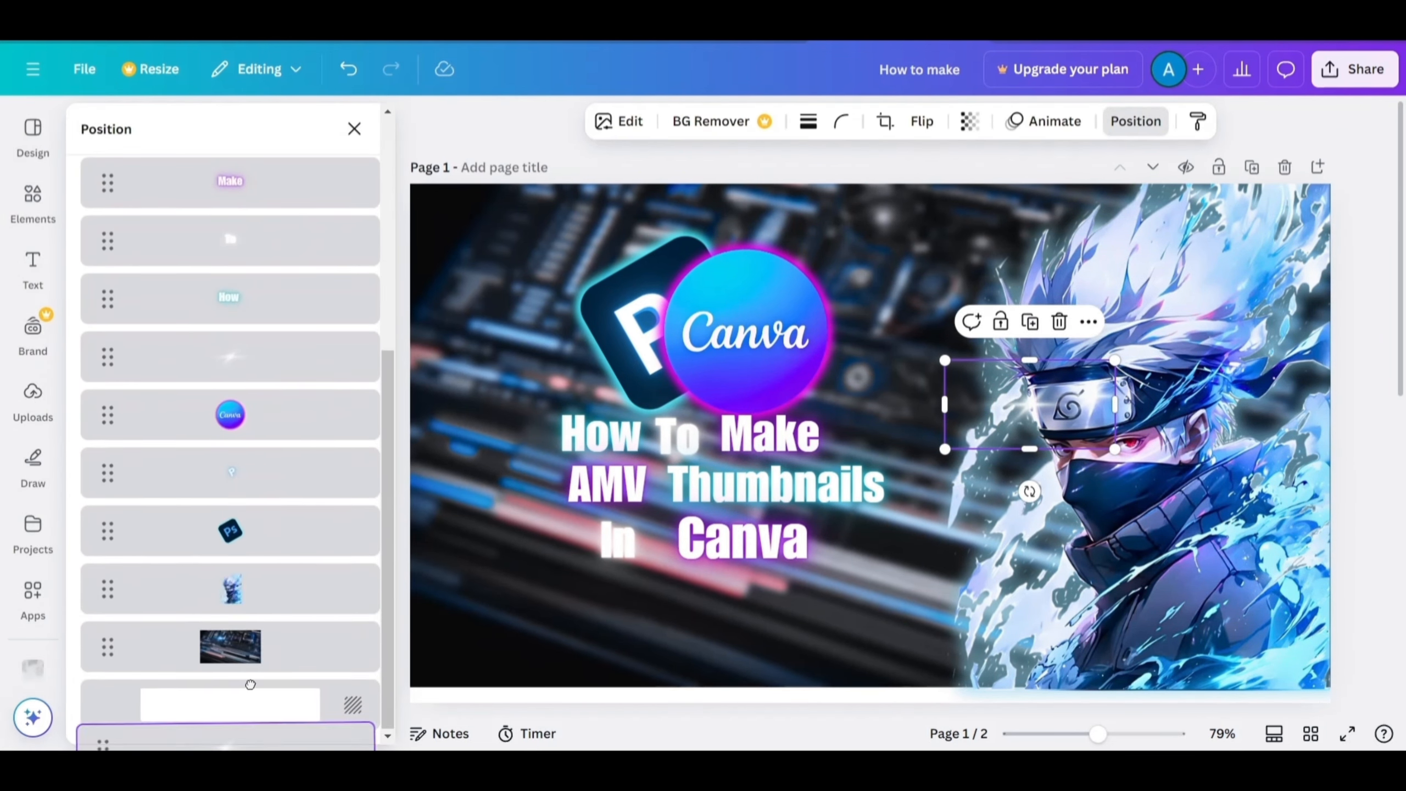
pyautogui.click(944, 562)
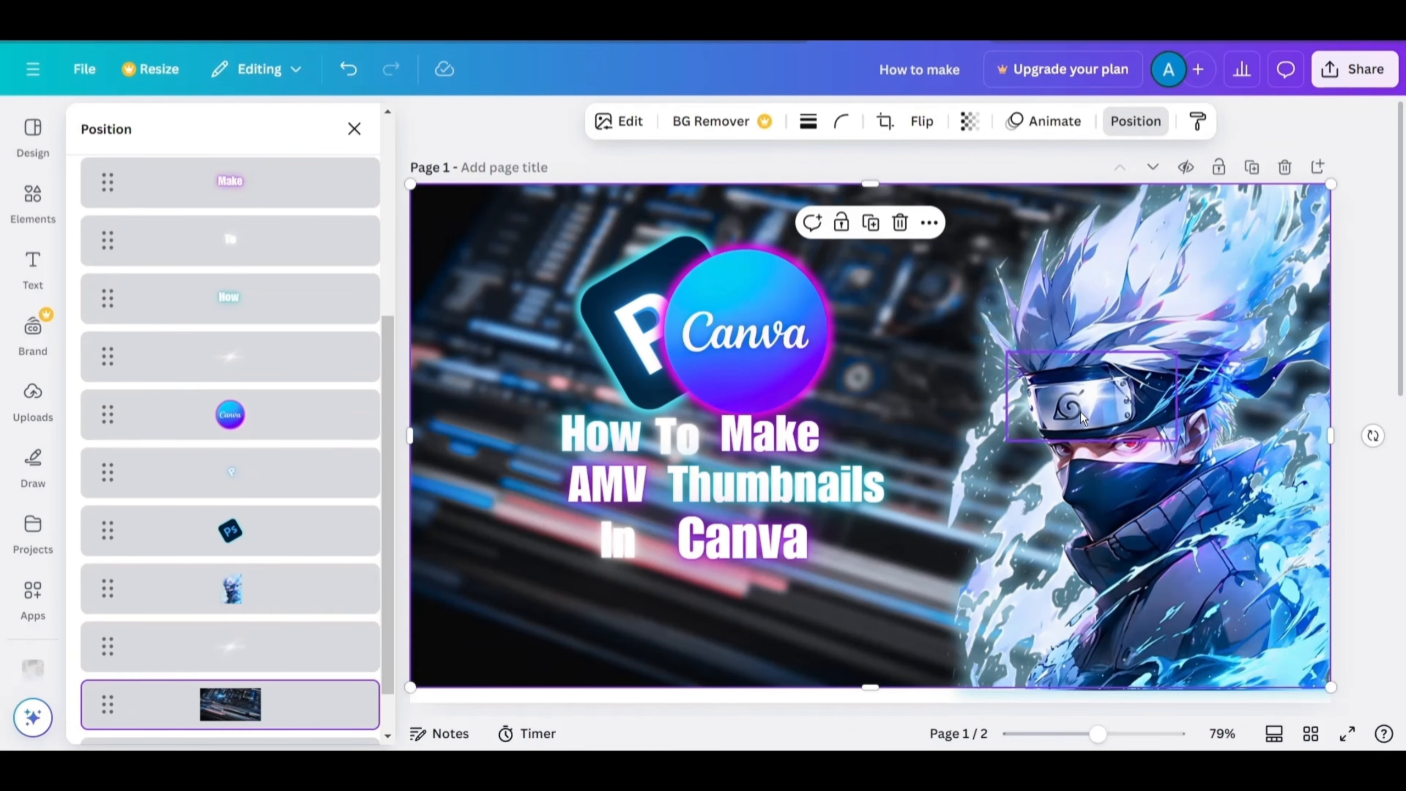
# Increase the "Make" word's font size to 65 and nudge it into place in the title.
pyautogui.click(354, 130)
pyautogui.scroll(-5, 306, 554)
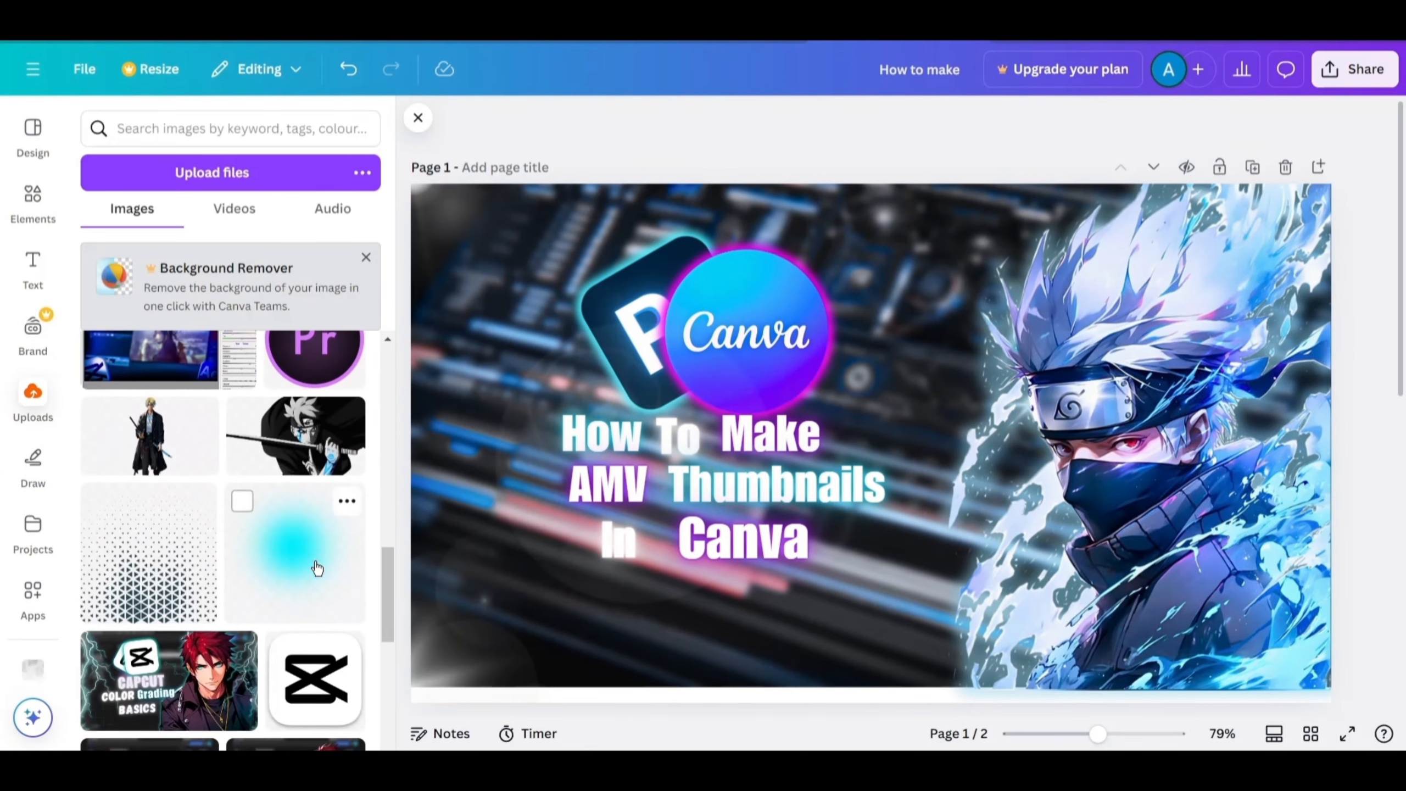
pyautogui.click(168, 450)
pyautogui.moveTo(949, 563); pyautogui.dragTo(715, 384)
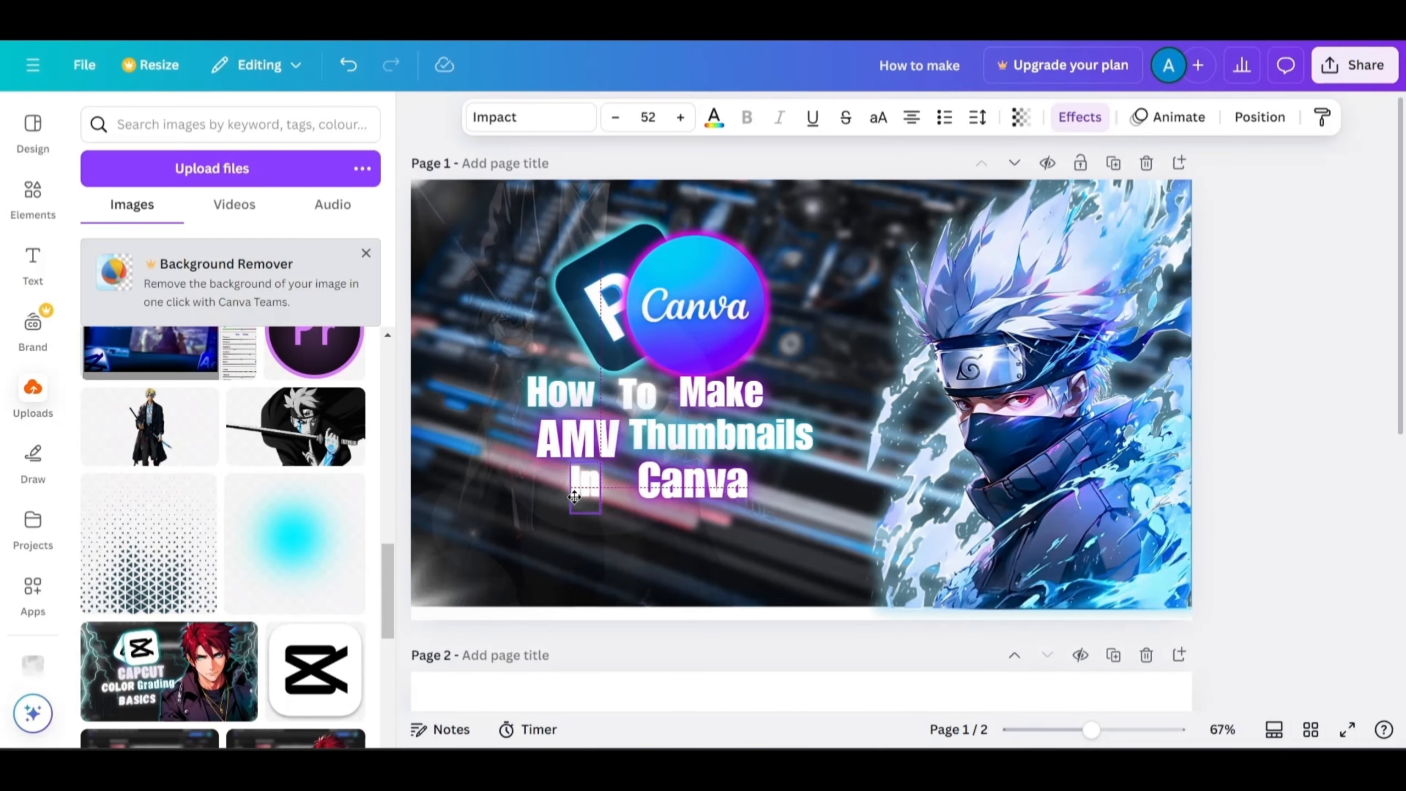
pyautogui.click(680, 118)
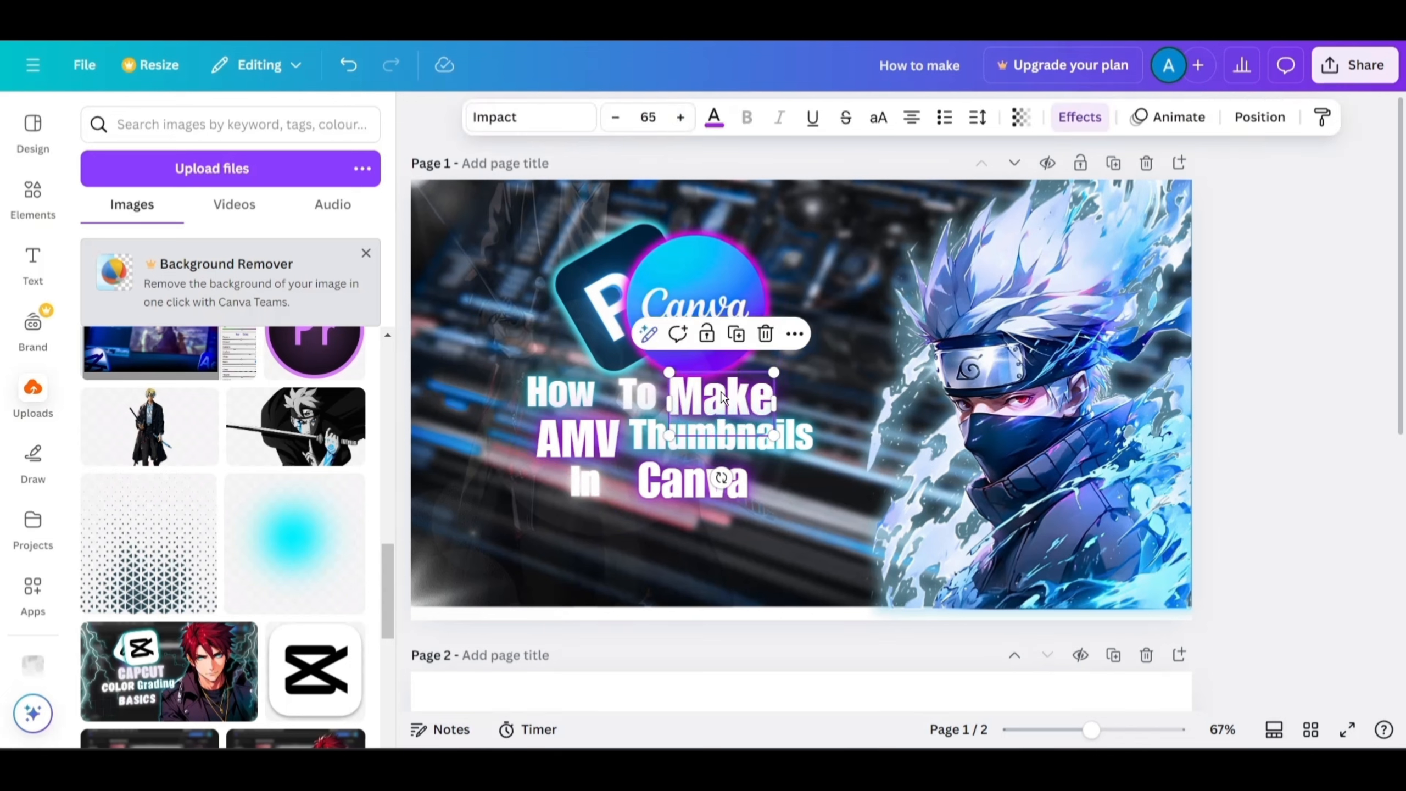
pyautogui.moveTo(722, 398); pyautogui.dragTo(732, 394)
pyautogui.click(668, 159)
# Shrink the "To" and "In" title words, setting "In" to font size 50, and nudge "In" into place.
pyautogui.click(639, 391)
pyautogui.click(614, 119)
pyautogui.click(614, 118)
pyautogui.click(586, 481)
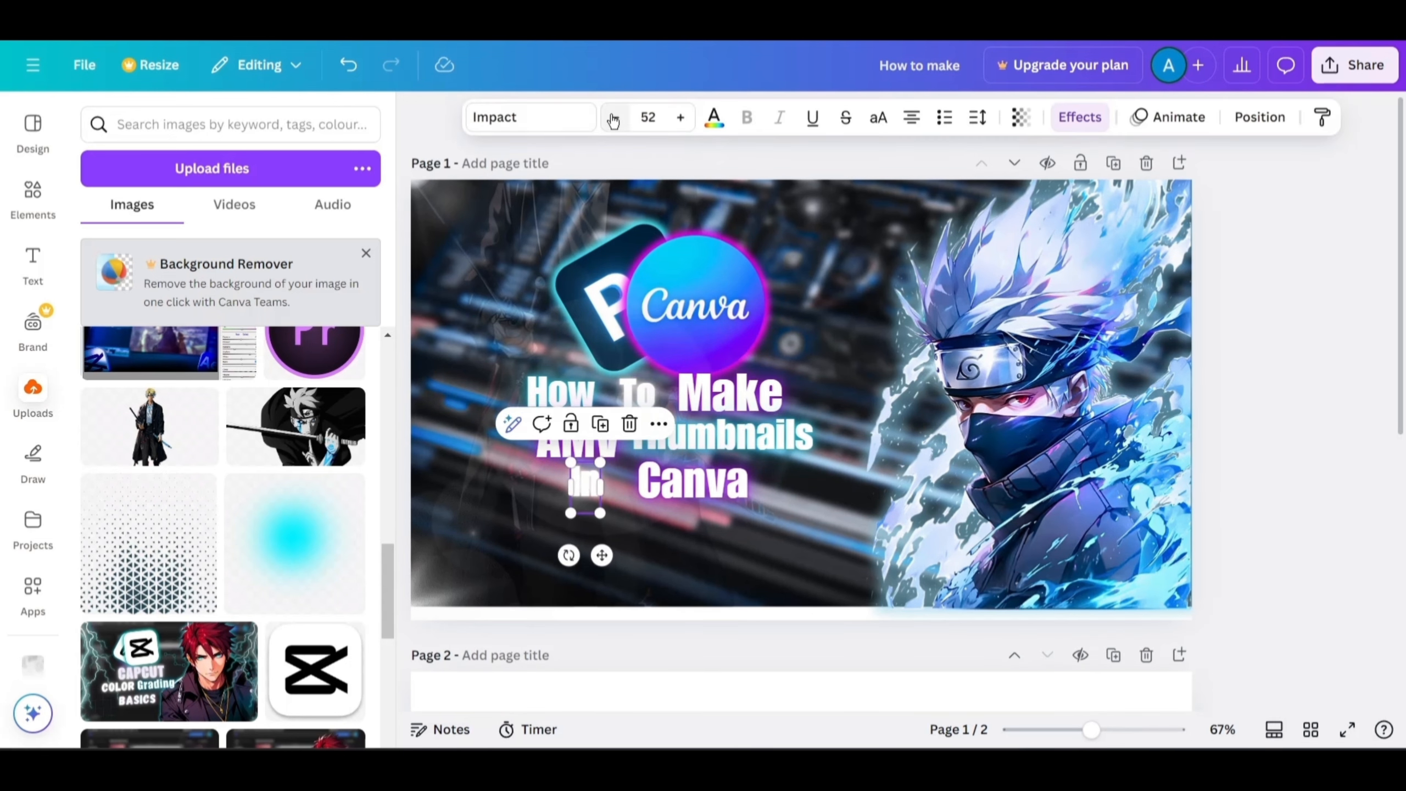
pyautogui.click(615, 119)
pyautogui.click(615, 119)
pyautogui.click(733, 163)
pyautogui.moveTo(584, 483); pyautogui.dragTo(588, 483)
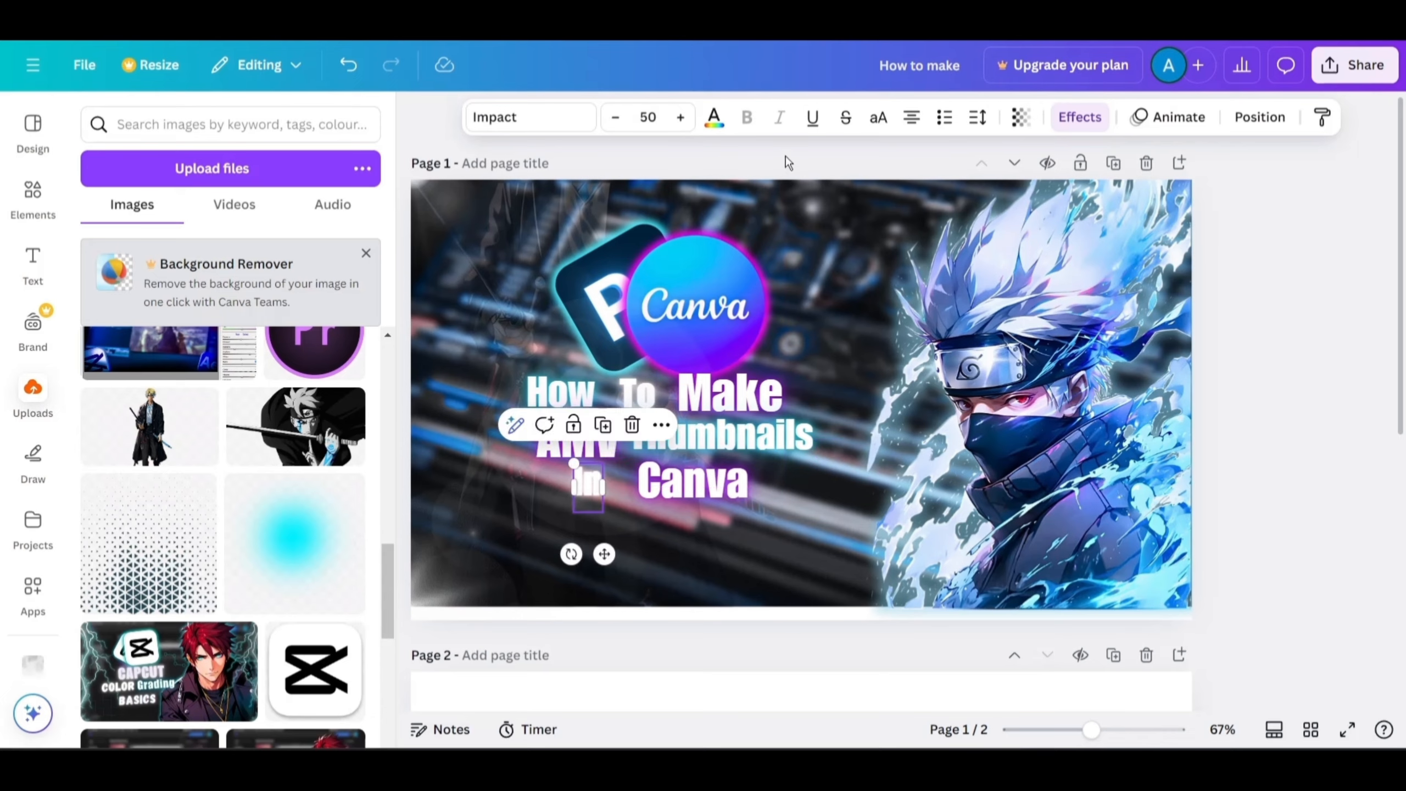
pyautogui.click(785, 157)
# Duplicate the "To" word, apply the Hollow effect to the copy, and lay it over the original "To".
pyautogui.scroll(3, 637, 402)
pyautogui.click(736, 390)
pyautogui.click(740, 319)
pyautogui.moveTo(737, 432); pyautogui.dragTo(995, 313)
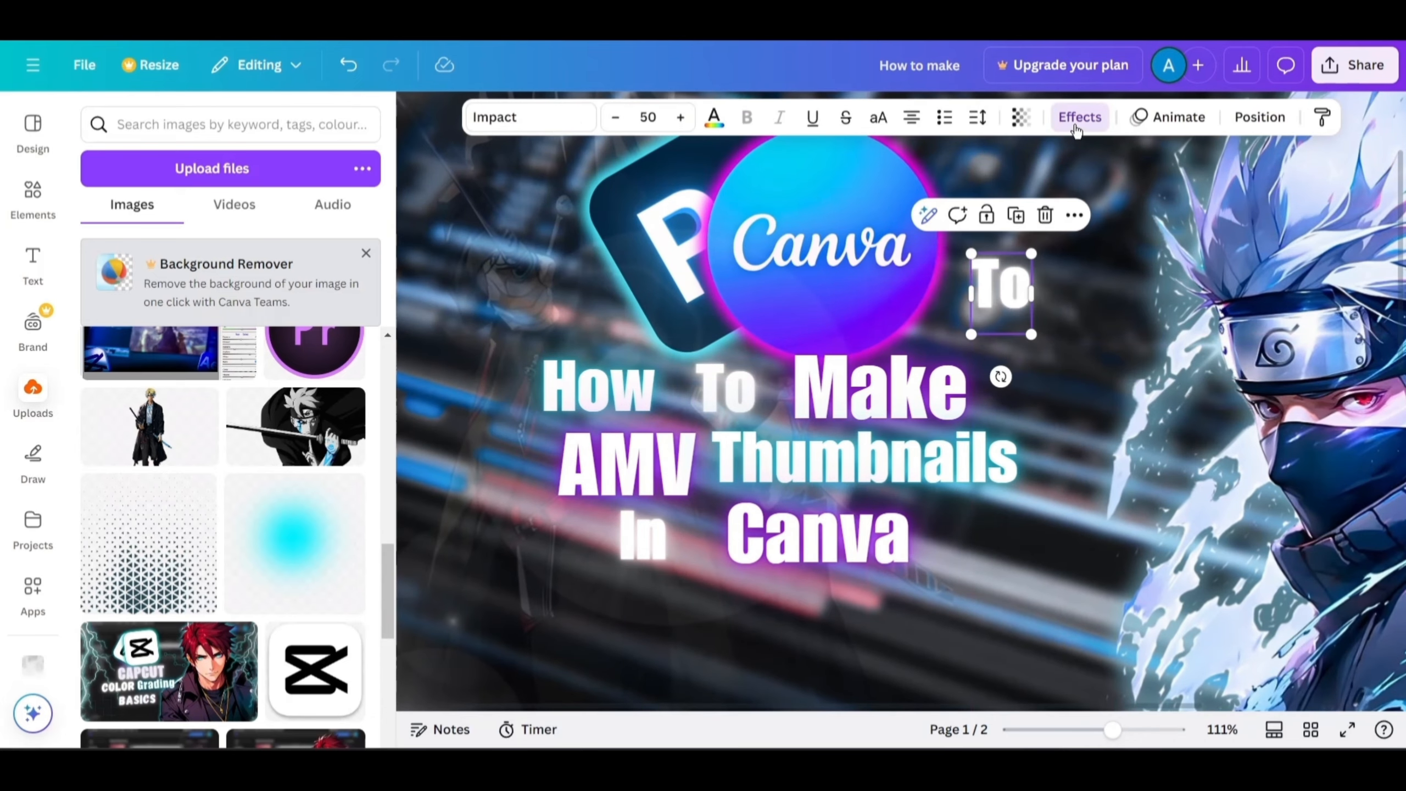
pyautogui.click(1079, 117)
pyautogui.click(125, 348)
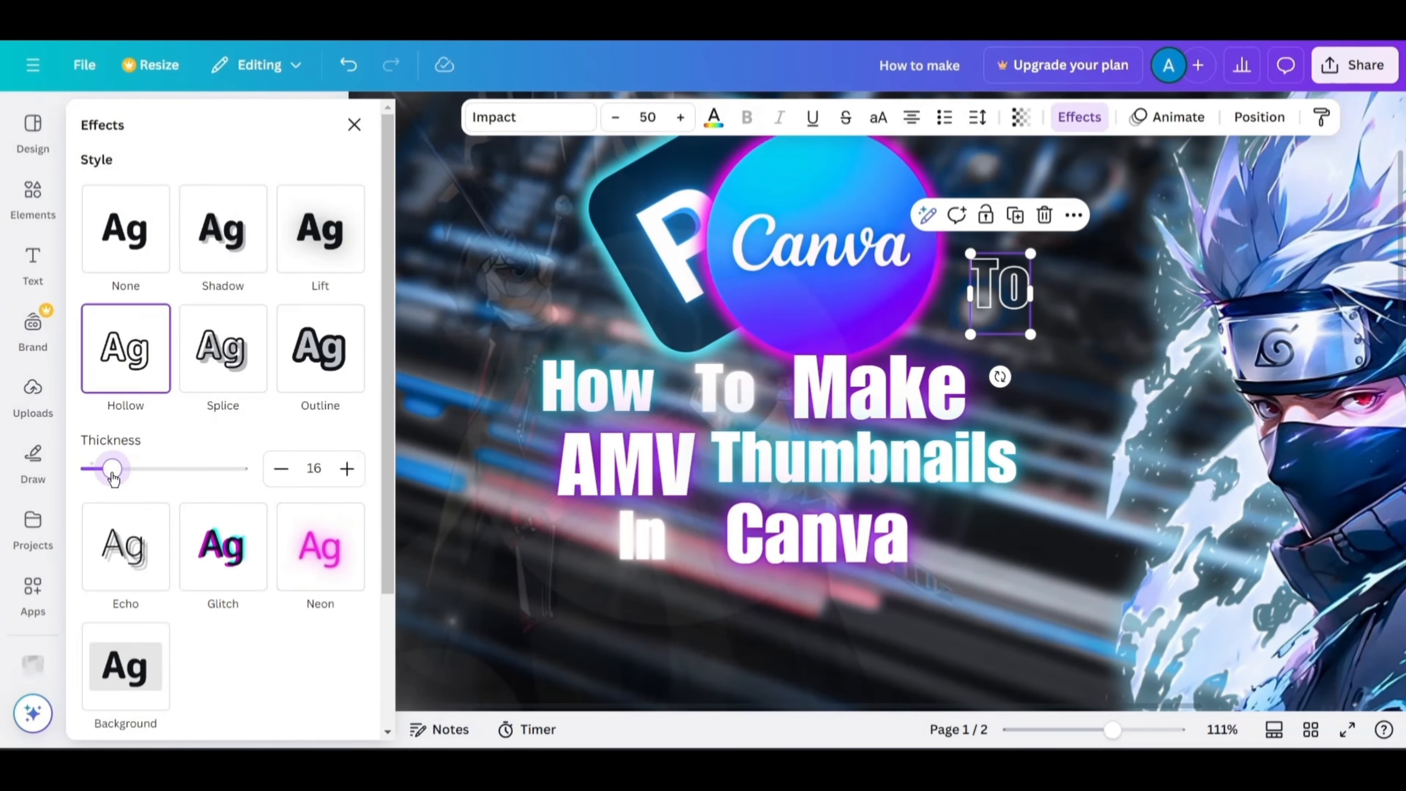
pyautogui.click(715, 118)
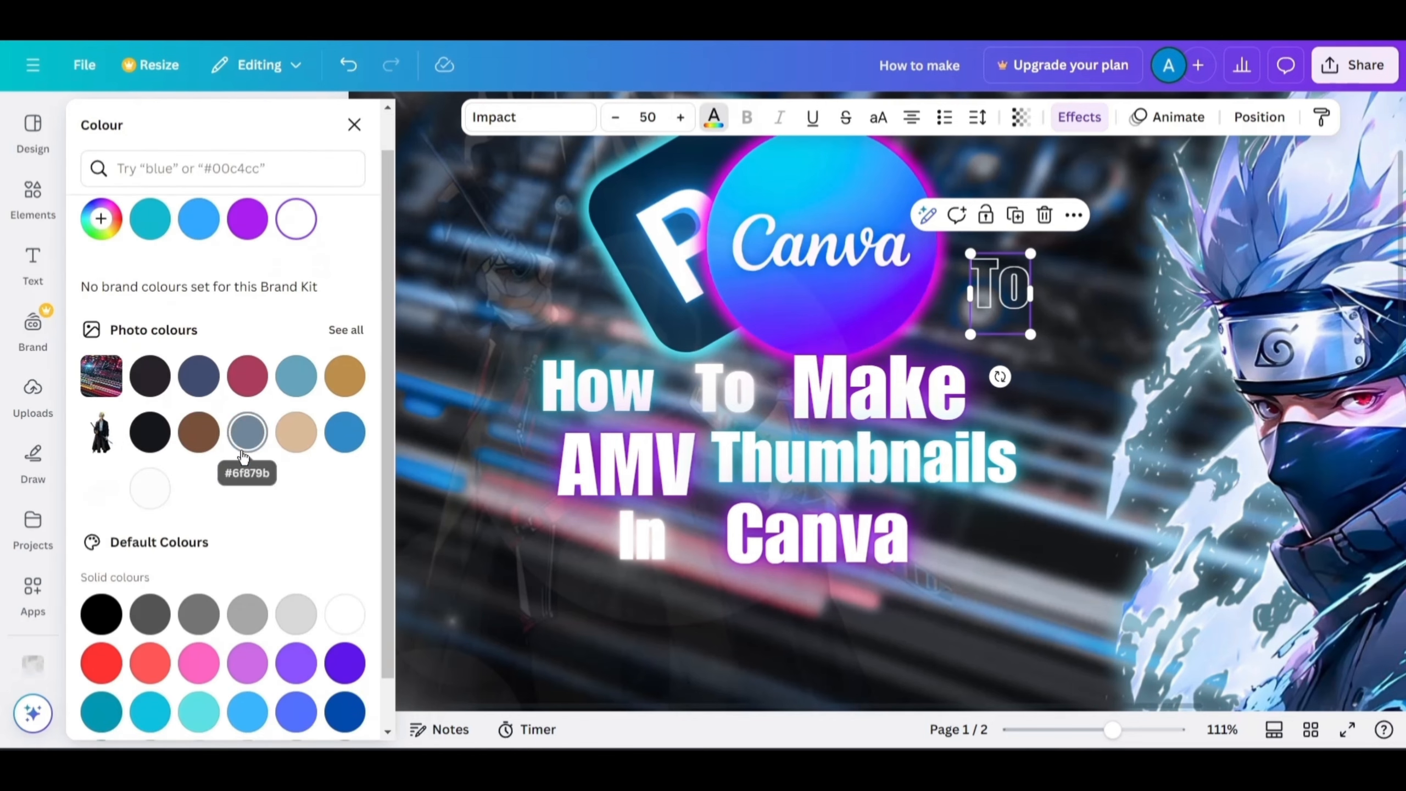
pyautogui.moveTo(992, 313); pyautogui.dragTo(716, 412)
# Look through web image results for blue anime lightning overlays.
pyautogui.click(1150, 282)
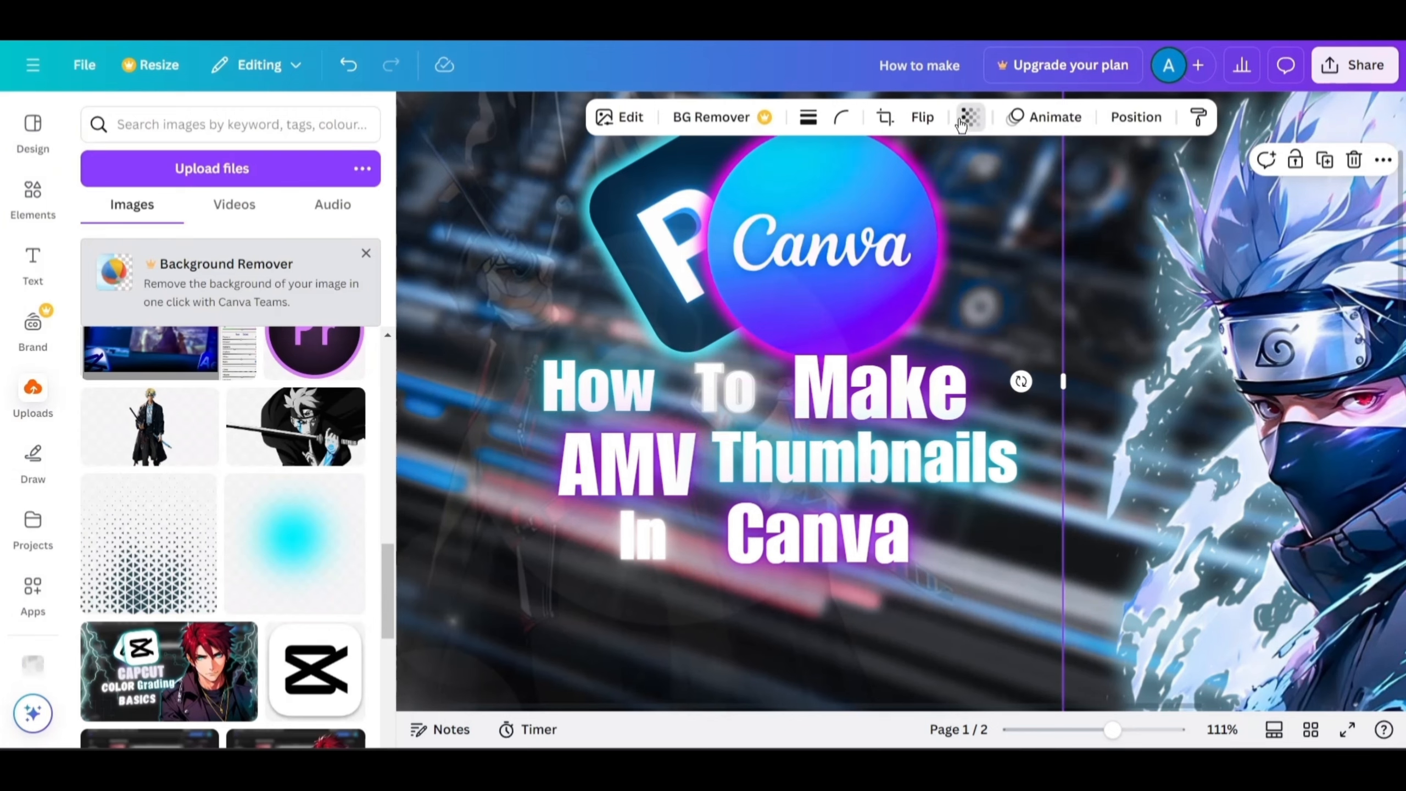
pyautogui.click(969, 117)
pyautogui.click(721, 393)
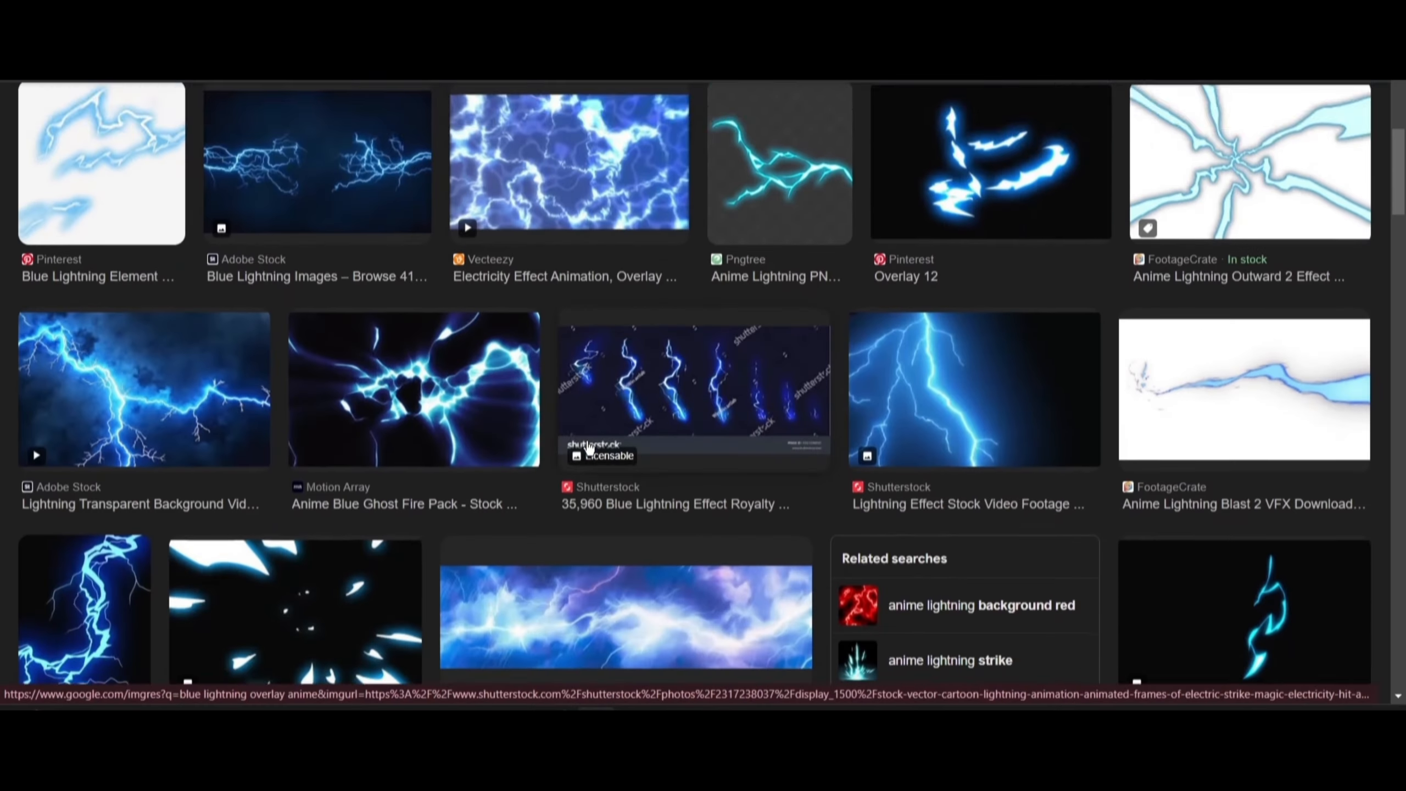
pyautogui.scroll(-3, 725, 548)
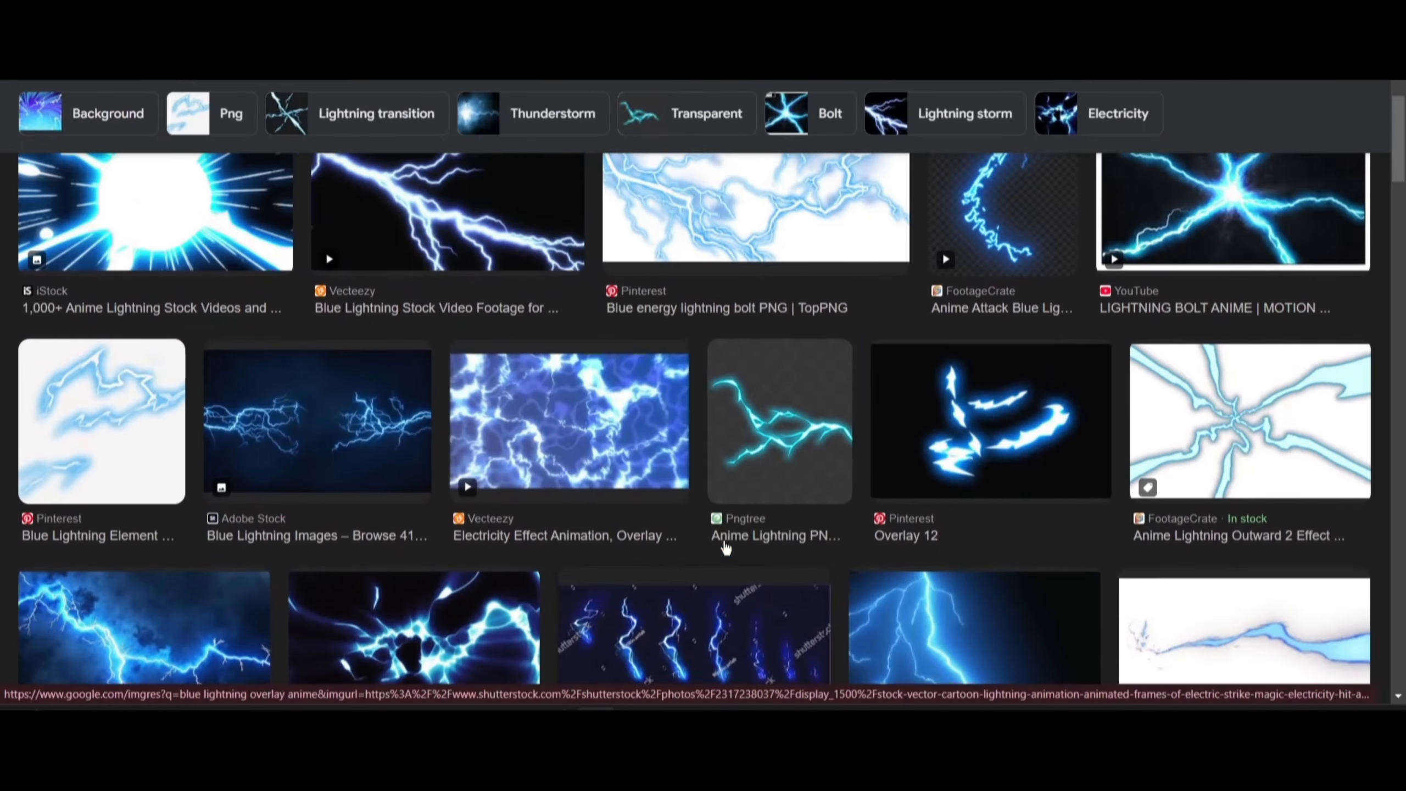
pyautogui.click(721, 516)
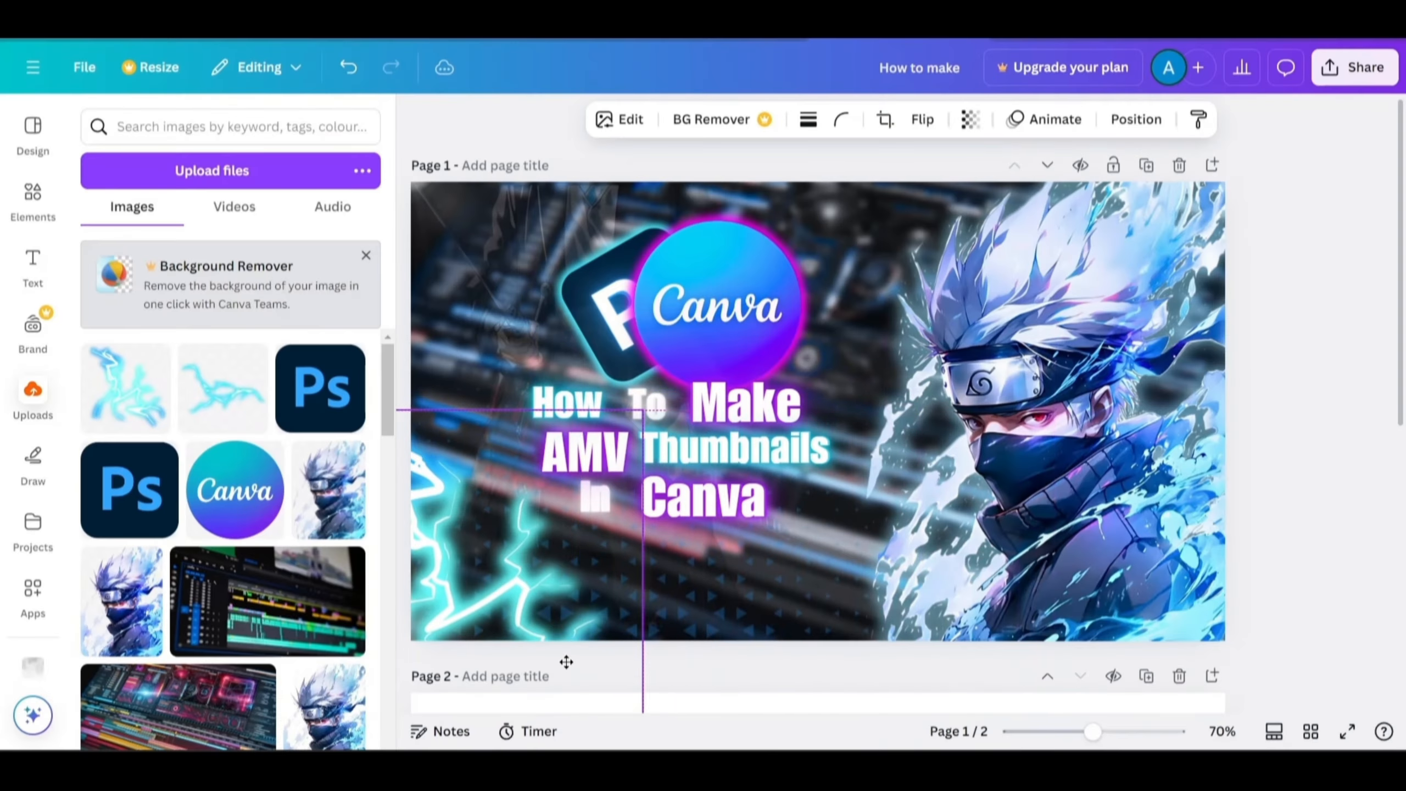
# Add an uploaded blue lightning overlay, rotate it and place it in the top-left corner of the thumbnail.
pyautogui.moveTo(564, 659); pyautogui.dragTo(592, 644)
pyautogui.click(223, 391)
pyautogui.moveTo(816, 609); pyautogui.dragTo(745, 481)
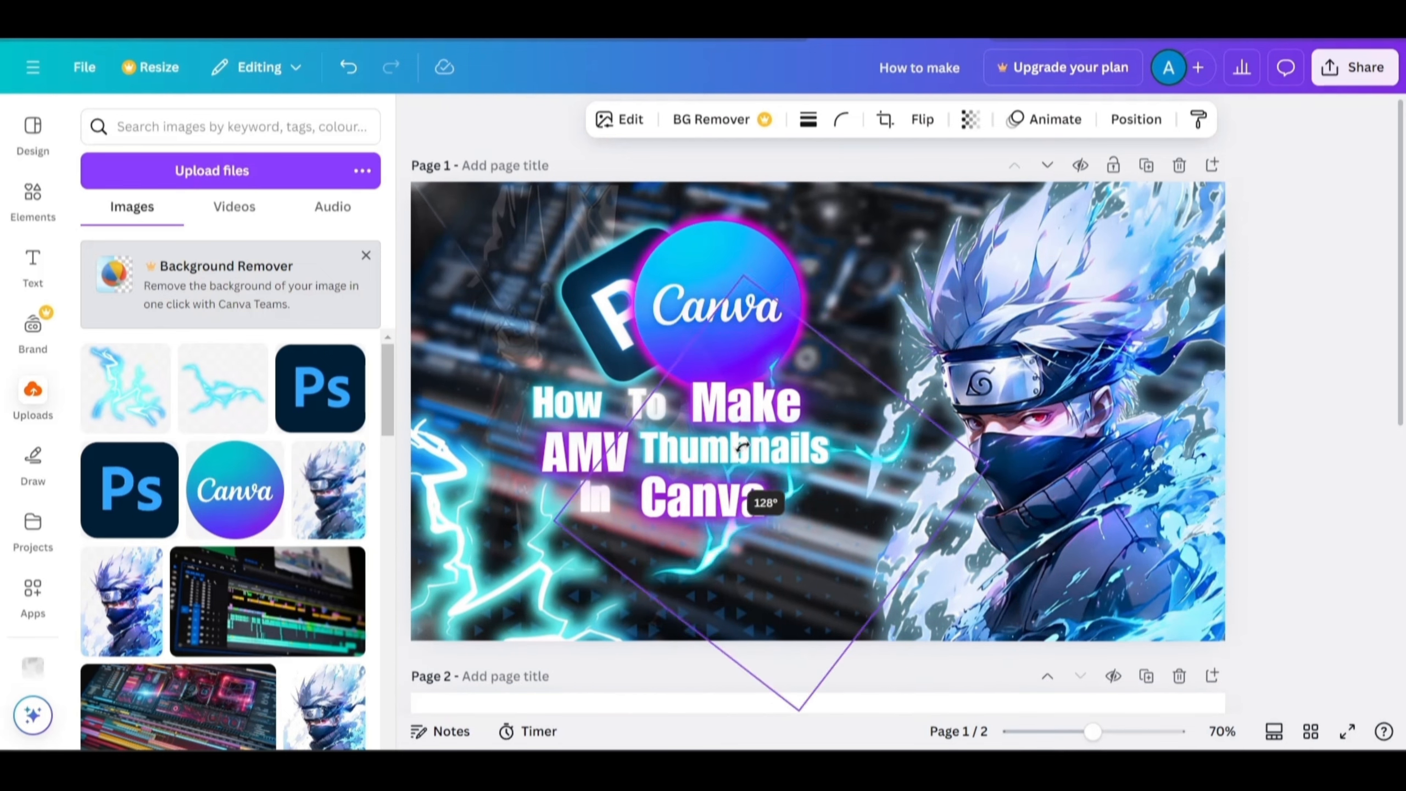
pyautogui.moveTo(830, 470); pyautogui.dragTo(512, 272)
# Give the lightning a Glow shadow in cyan #18FFF8 with lower intensity and a larger size.
pyautogui.click(619, 119)
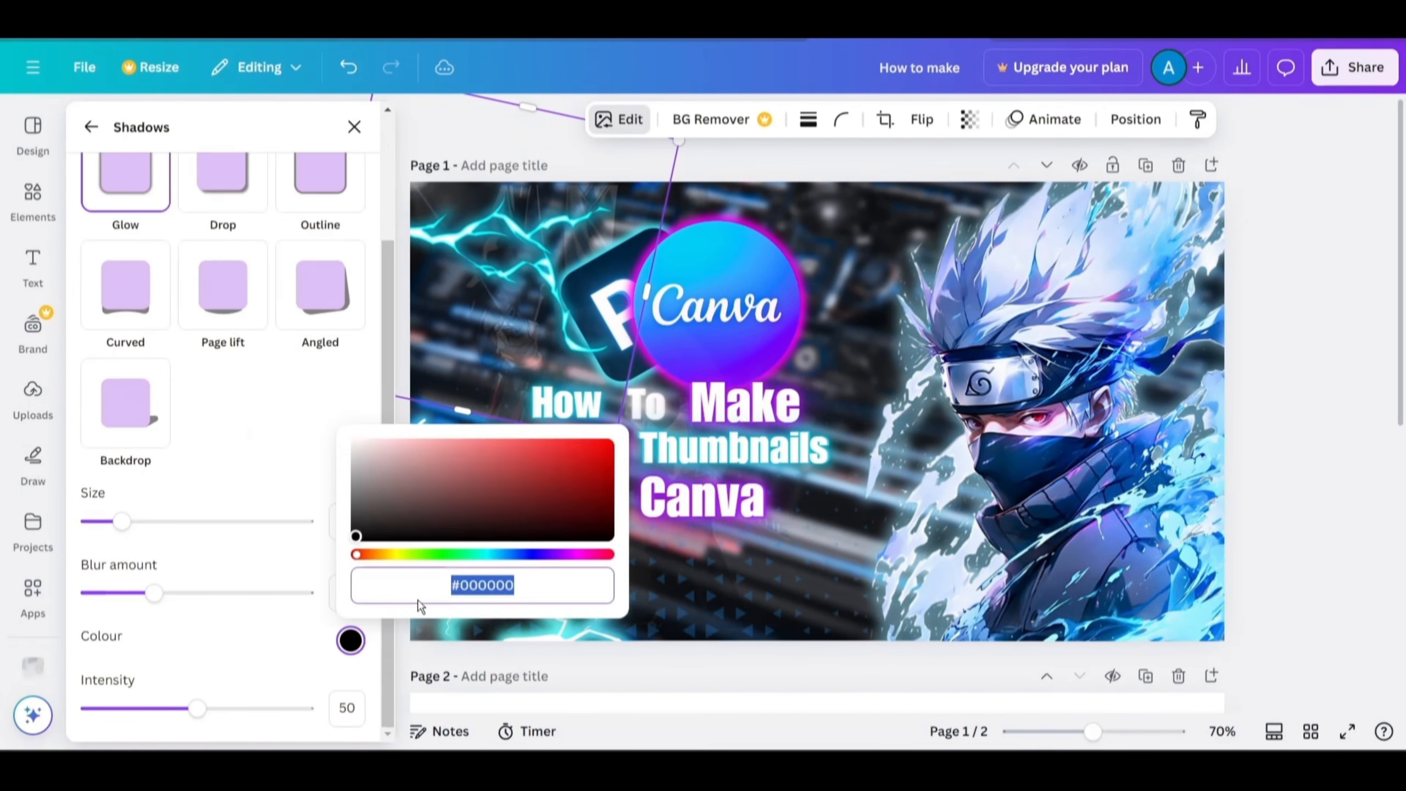
pyautogui.write('#10FFFF')
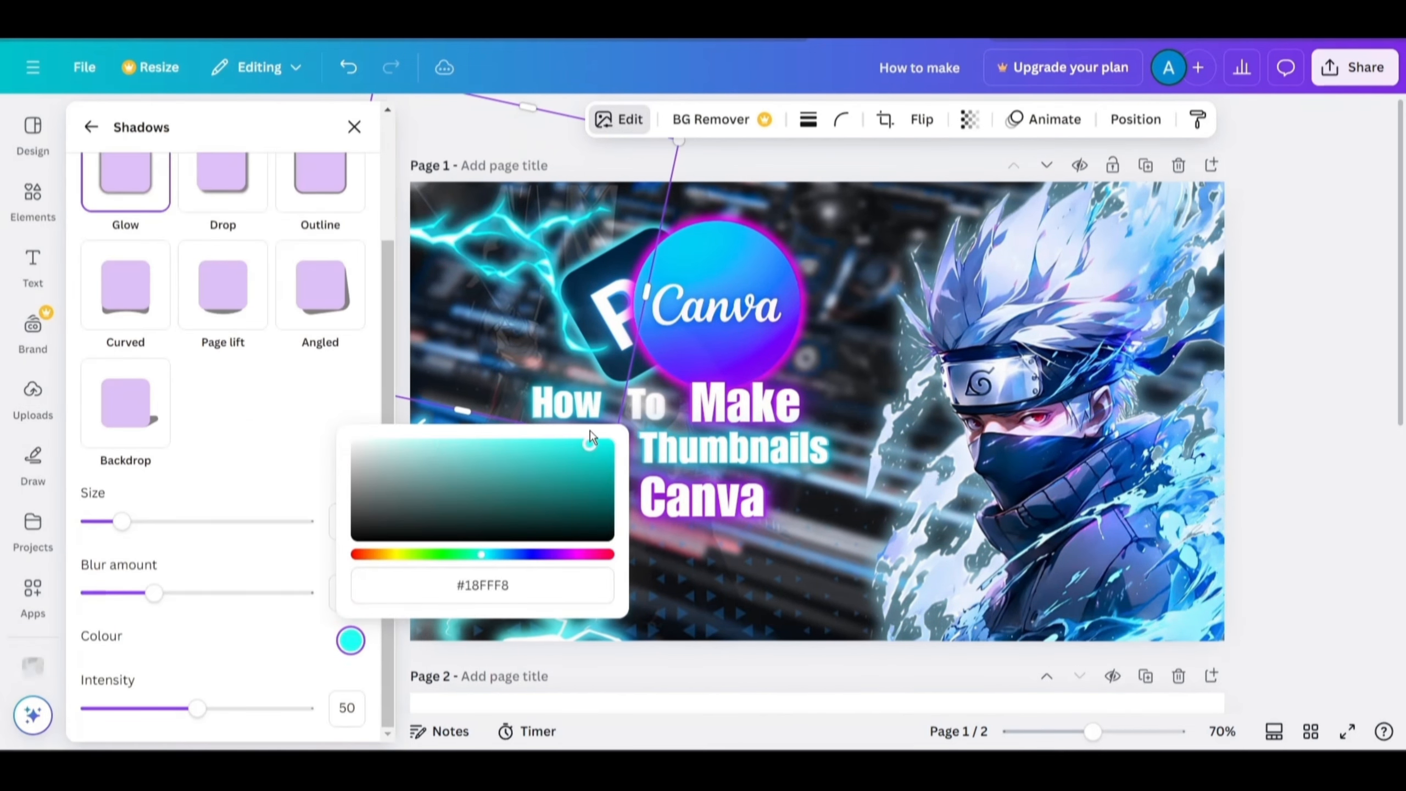
pyautogui.moveTo(195, 709); pyautogui.dragTo(145, 709)
pyautogui.moveTo(122, 521); pyautogui.dragTo(179, 521)
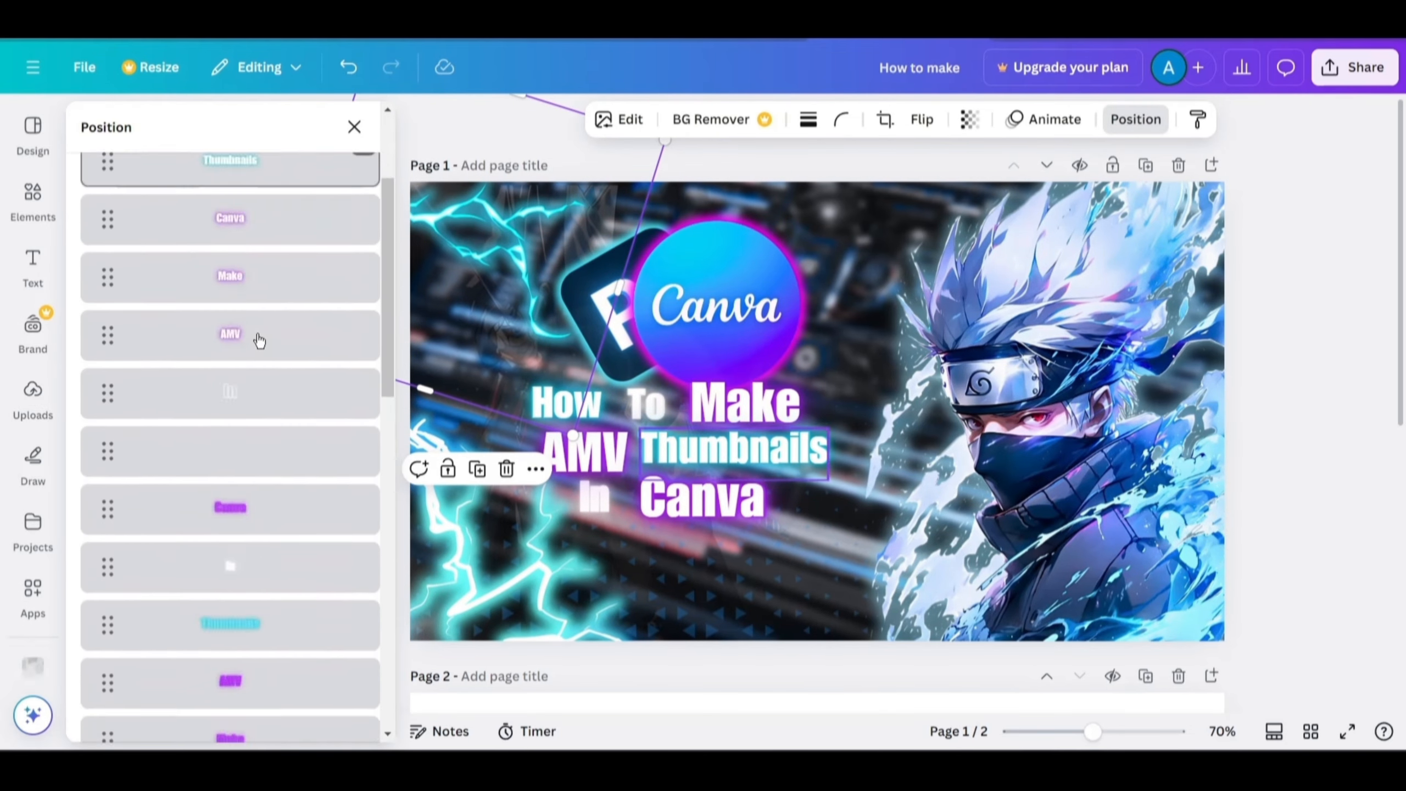
# Move the lightning's layer further back in the layer order, behind the logos.
pyautogui.scroll(-10, 259, 341)
pyautogui.moveTo(266, 340); pyautogui.dragTo(268, 416)
pyautogui.scroll(2, 263, 443)
pyautogui.click(256, 242)
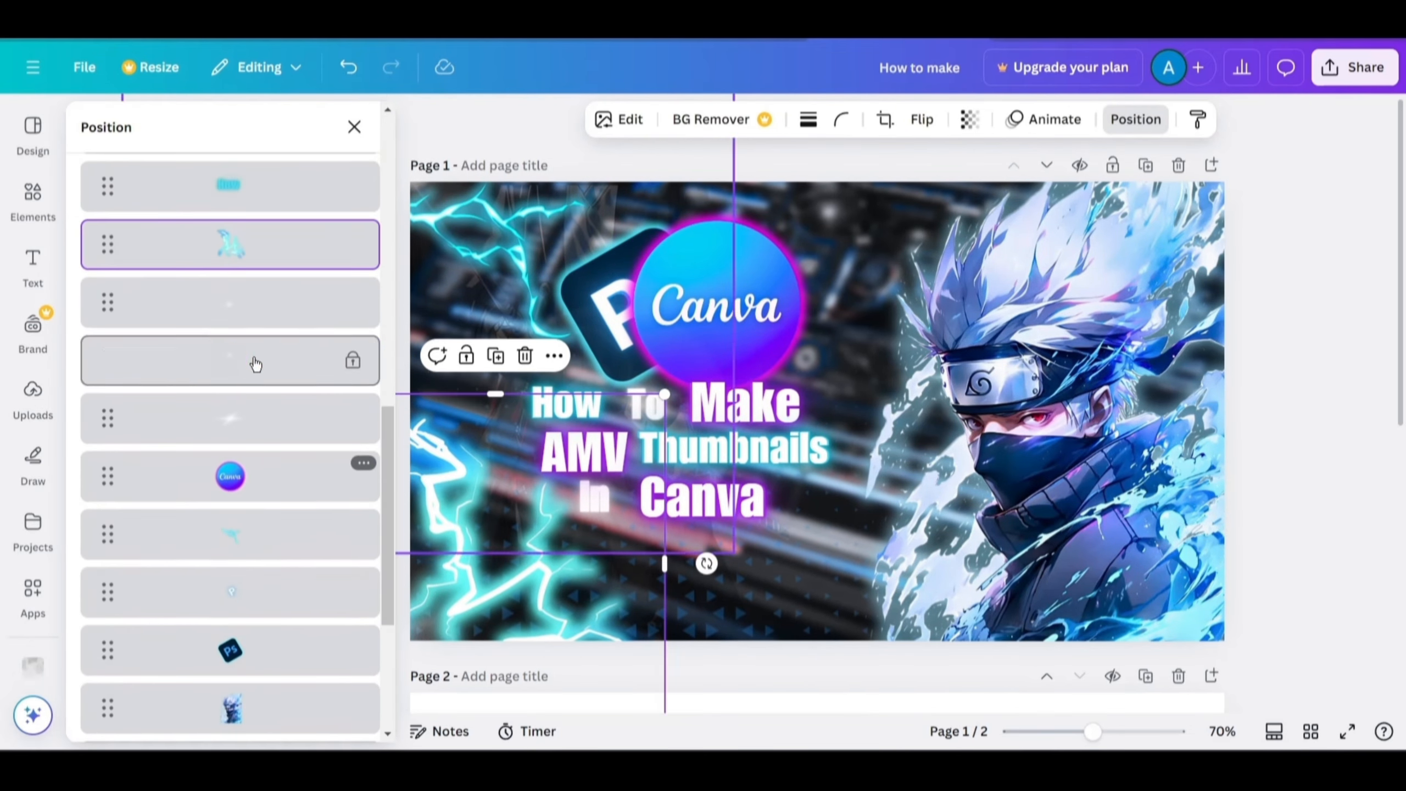
pyautogui.moveTo(256, 243); pyautogui.dragTo(262, 466)
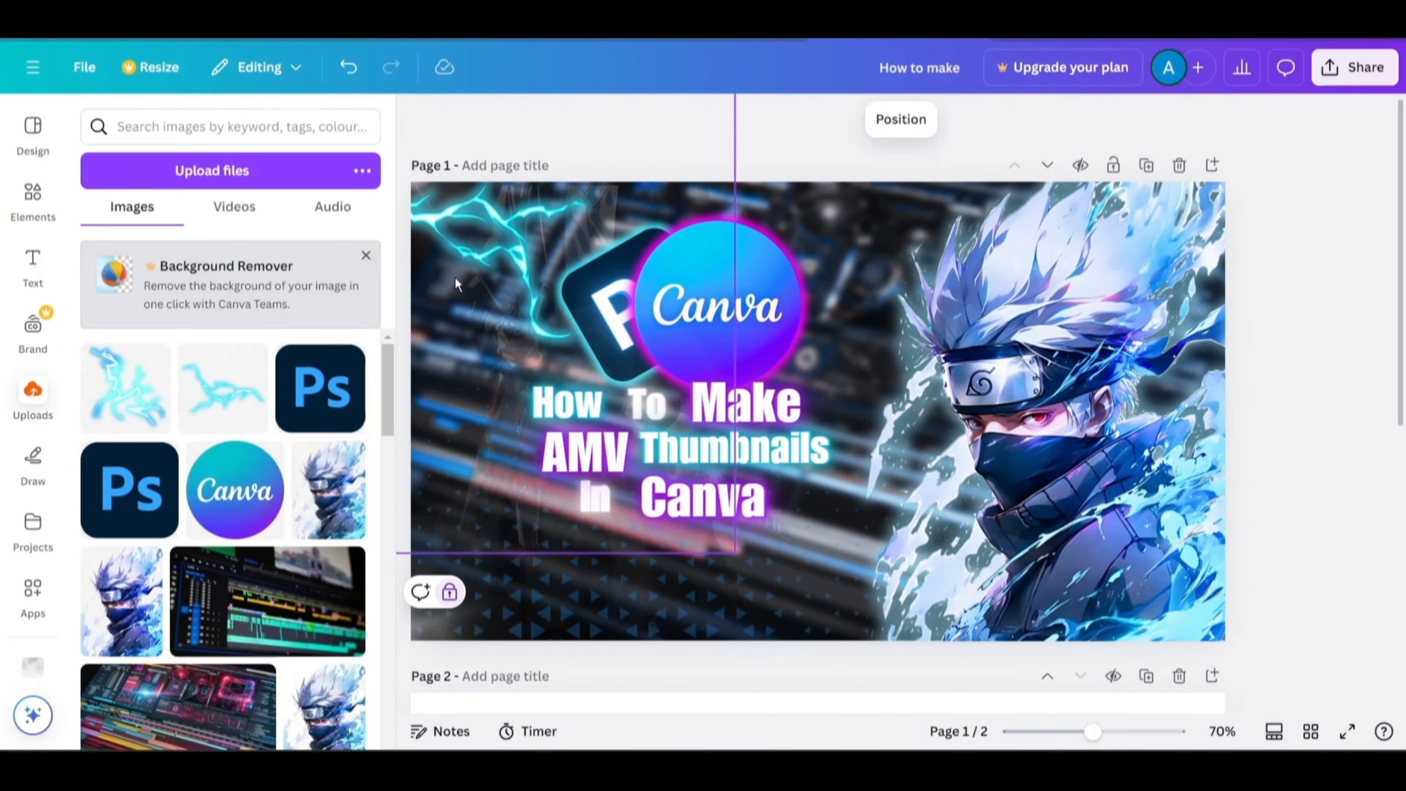
# Add another lightning overlay, rotate it and position it in the bottom-left corner of the thumbnail.
pyautogui.click(233, 388)
pyautogui.moveTo(818, 576); pyautogui.dragTo(702, 533)
pyautogui.moveTo(786, 443); pyautogui.dragTo(579, 626)
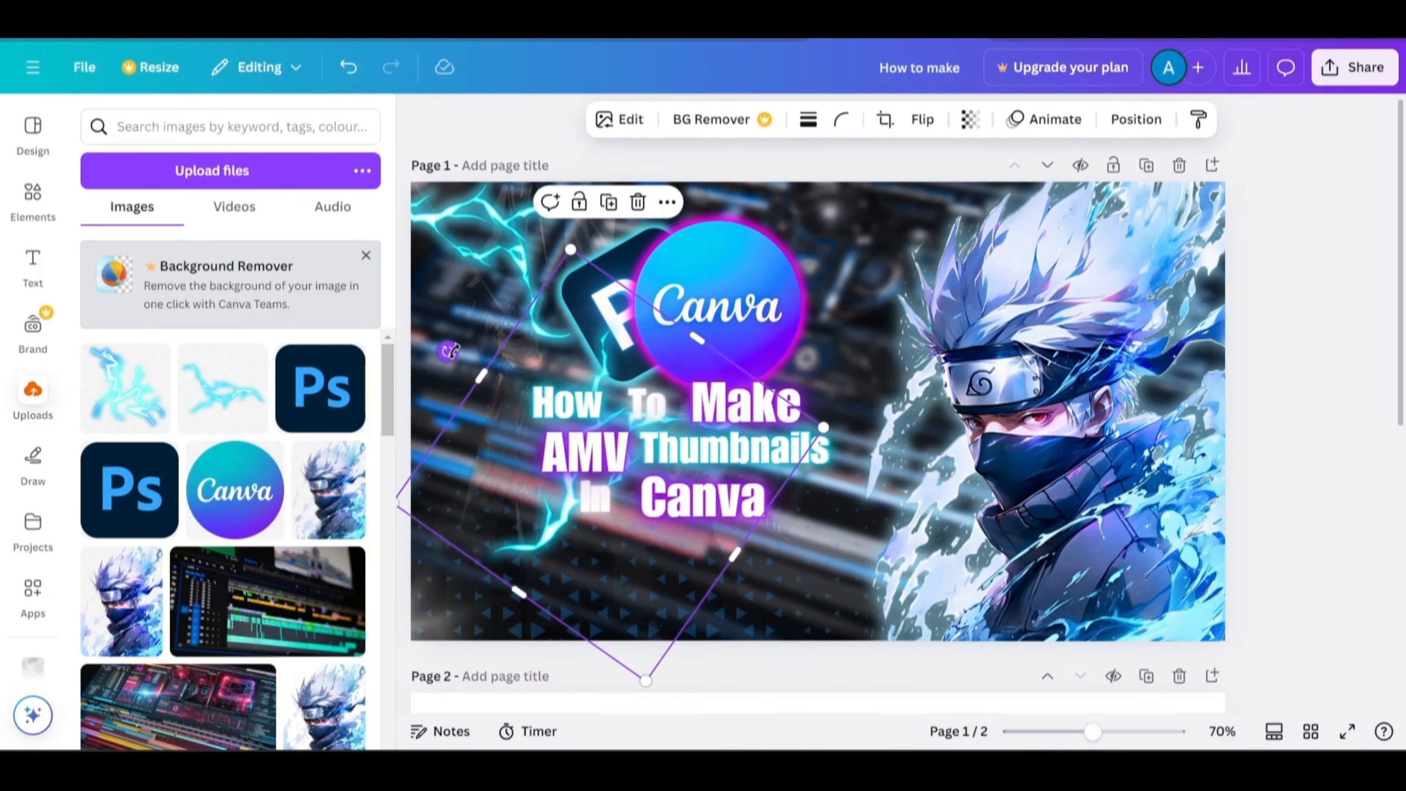
pyautogui.moveTo(559, 559); pyautogui.dragTo(480, 634)
pyautogui.click(545, 607)
pyautogui.click(586, 612)
pyautogui.click(648, 266)
pyautogui.moveTo(489, 554); pyautogui.dragTo(487, 562)
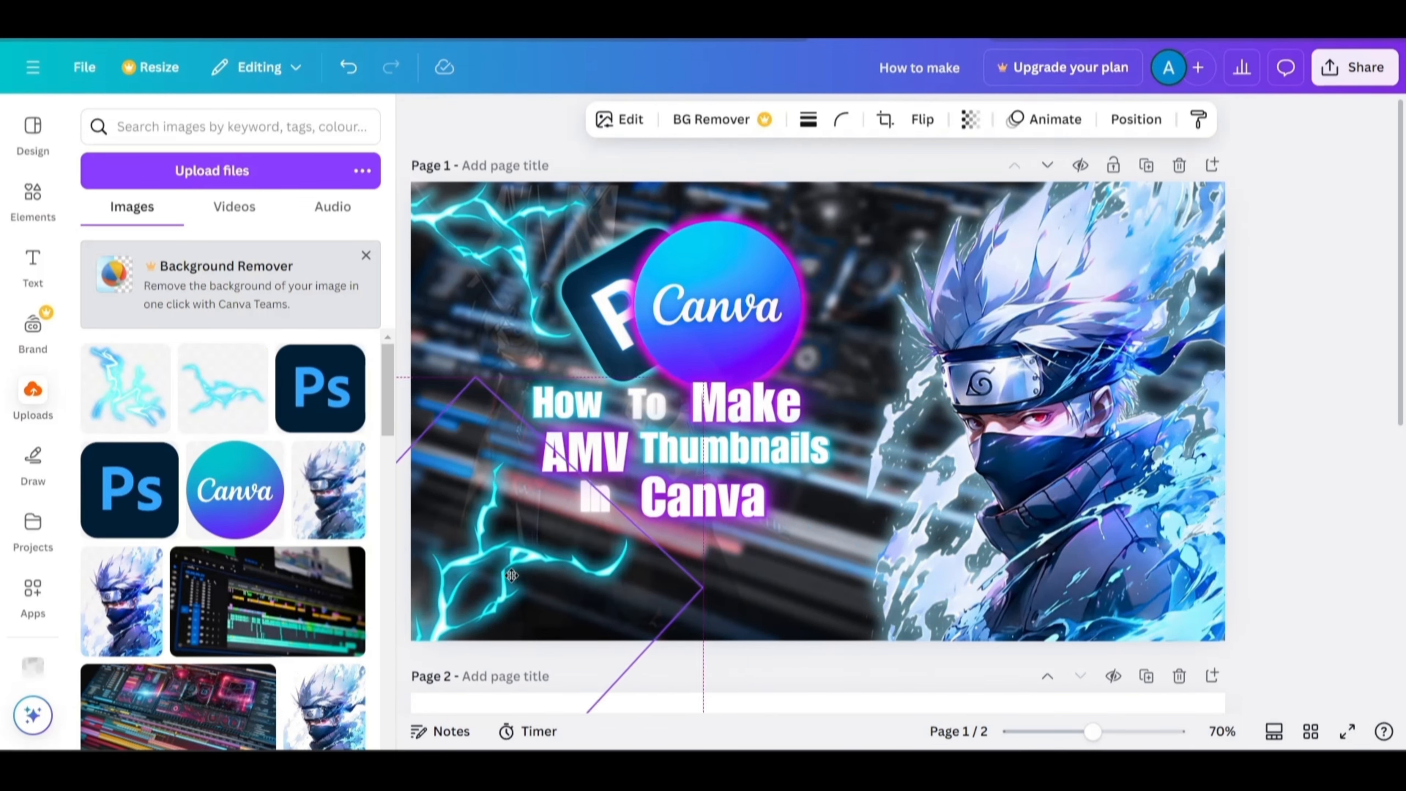